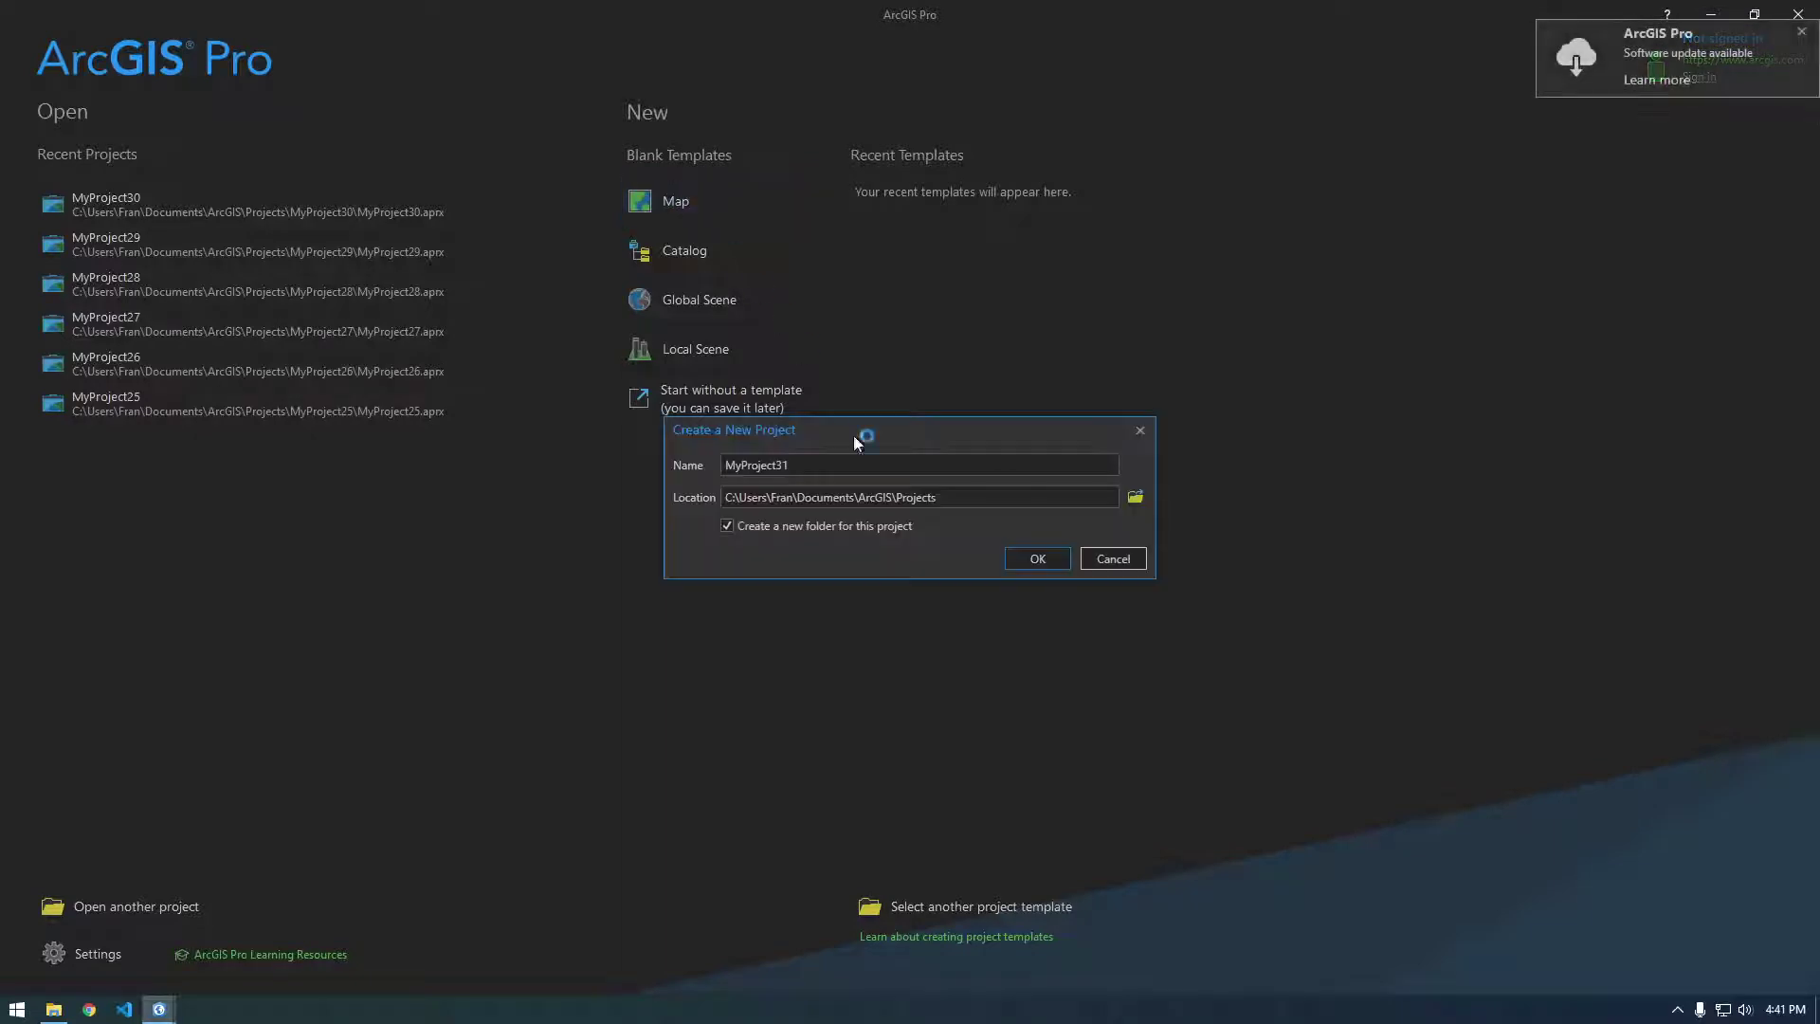
Step: Create the new project MyProject31 from the Map template
click(1037, 558)
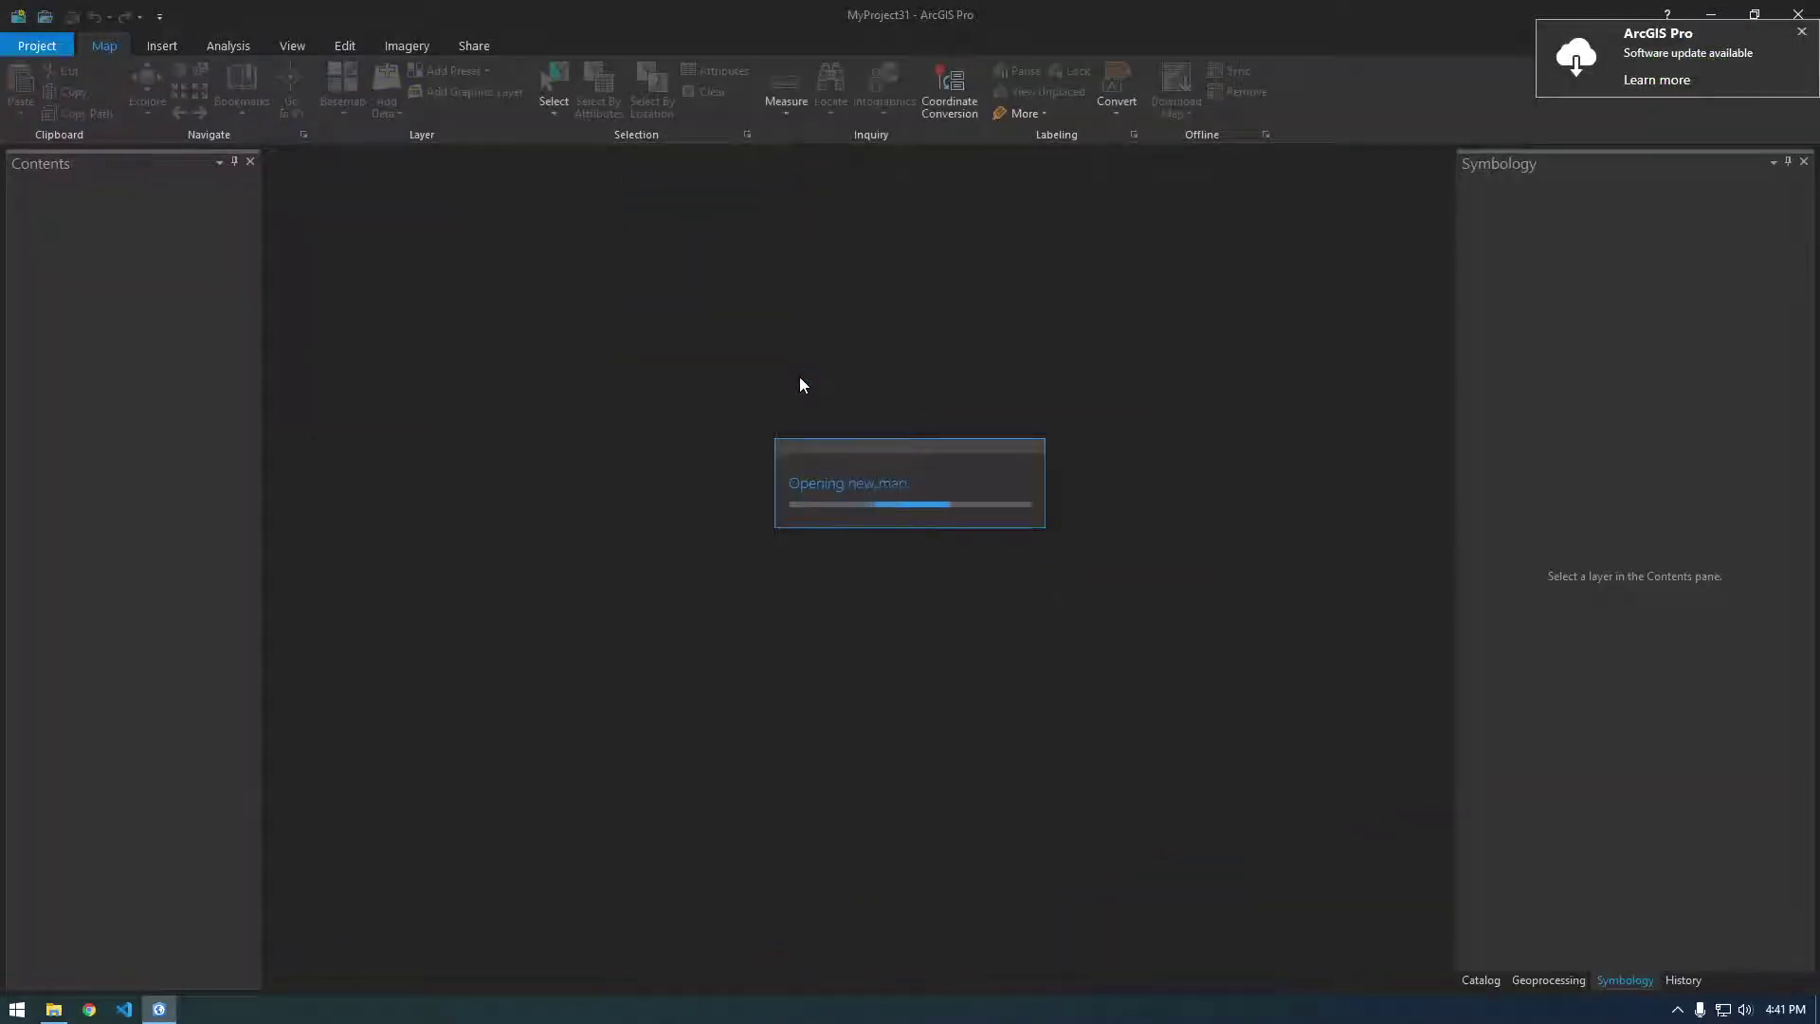
Step: Drag 3554733224.gpx from the activities folder onto the map and dismiss the failed-add error
click(54, 1008)
drag(882, 8, 1611, 223)
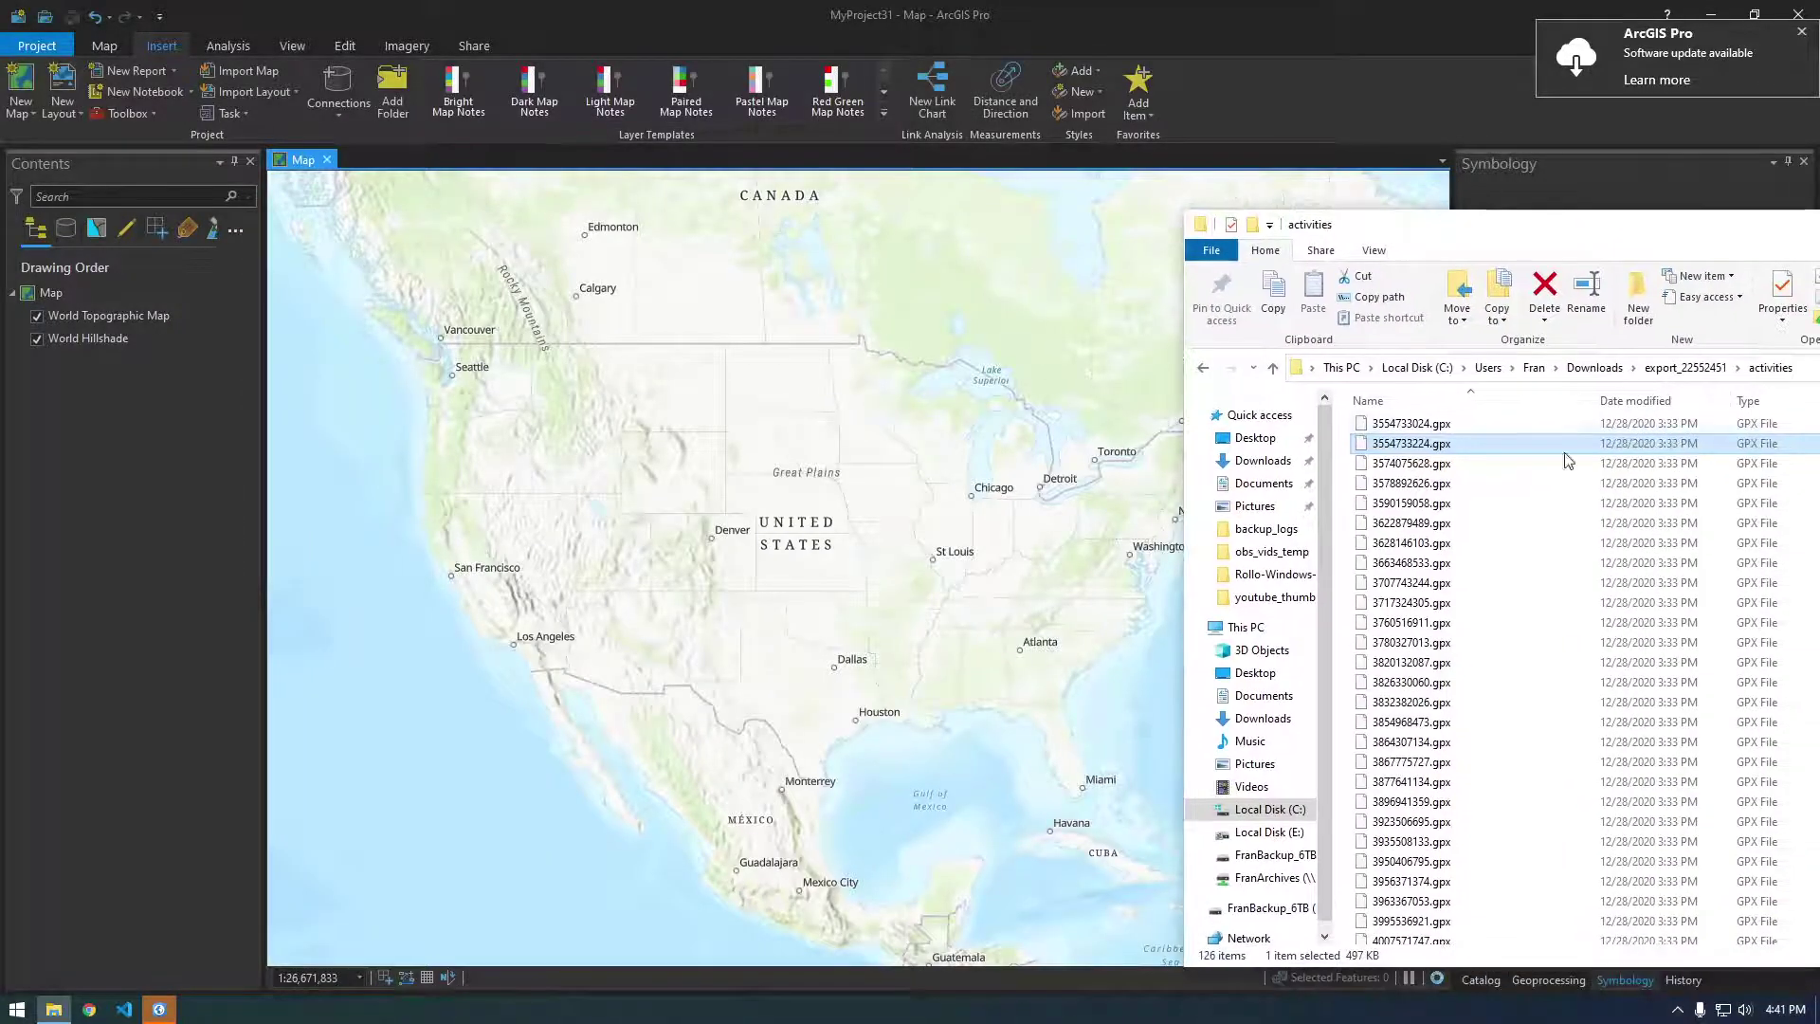
drag(1441, 443, 849, 536)
click(849, 537)
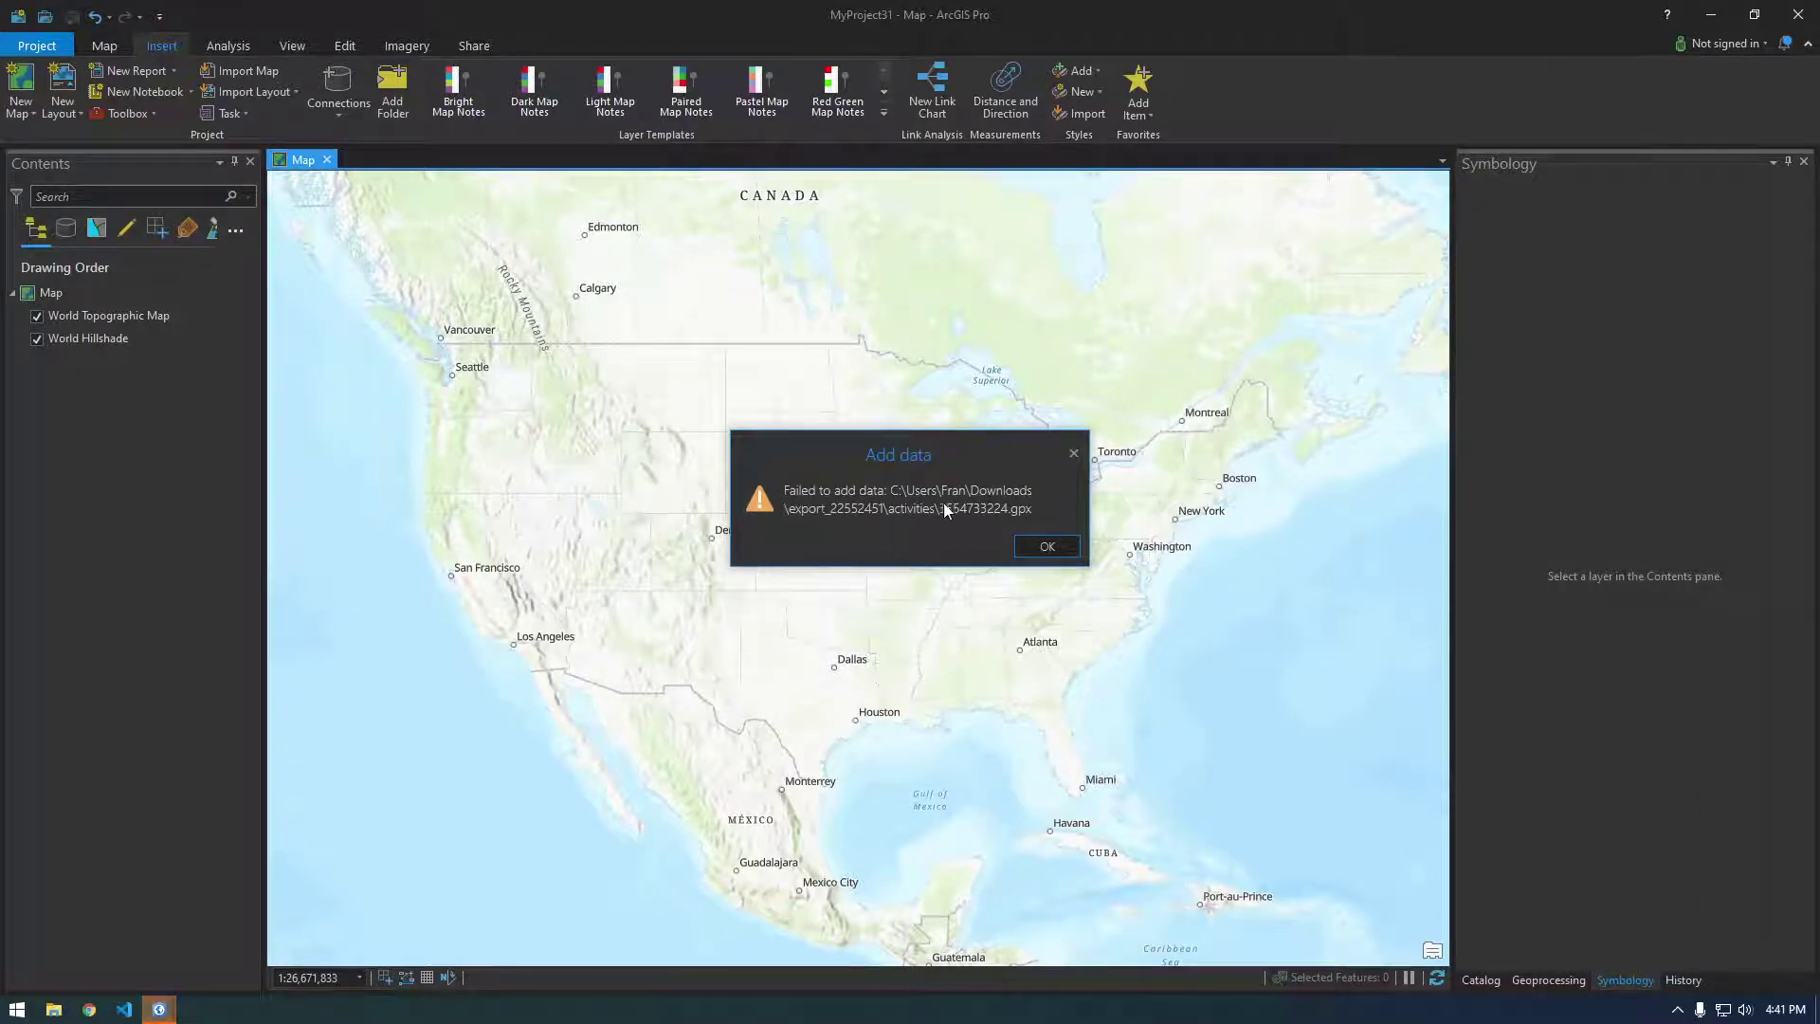
click(1035, 548)
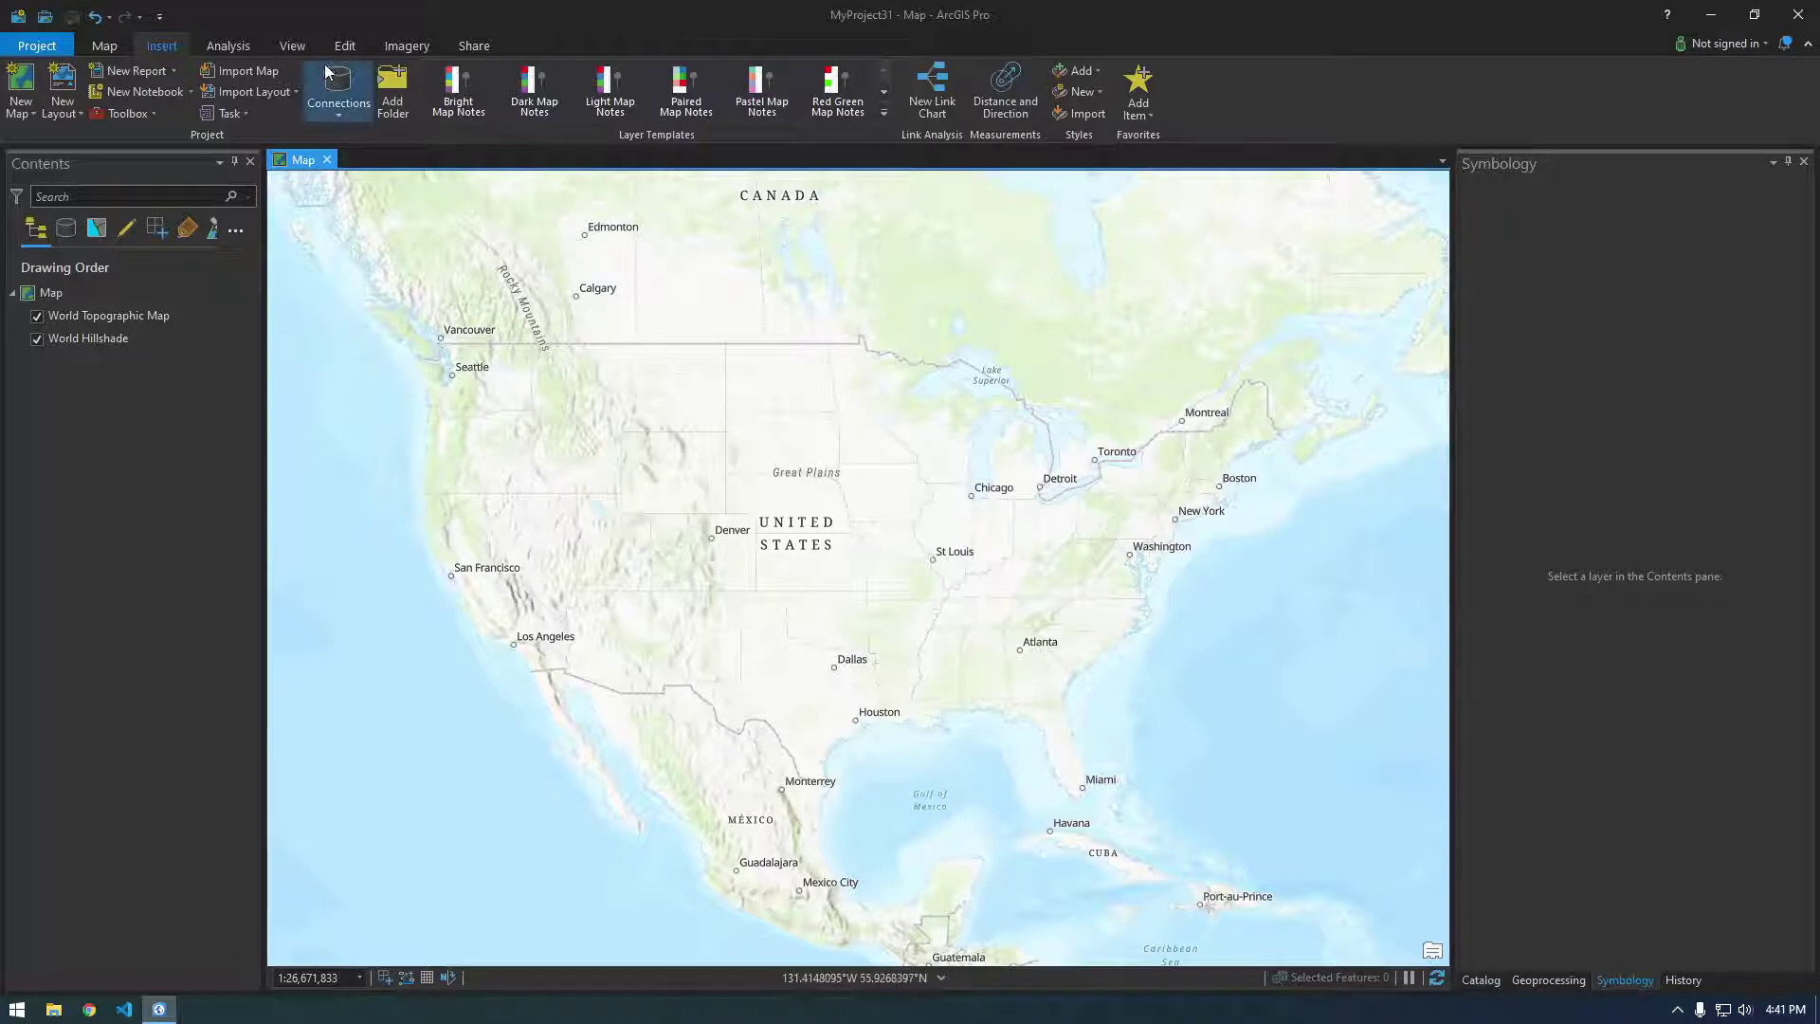
Step: Search Geoprocessing for 'gpx' and open the GPX To Features tool
click(1549, 981)
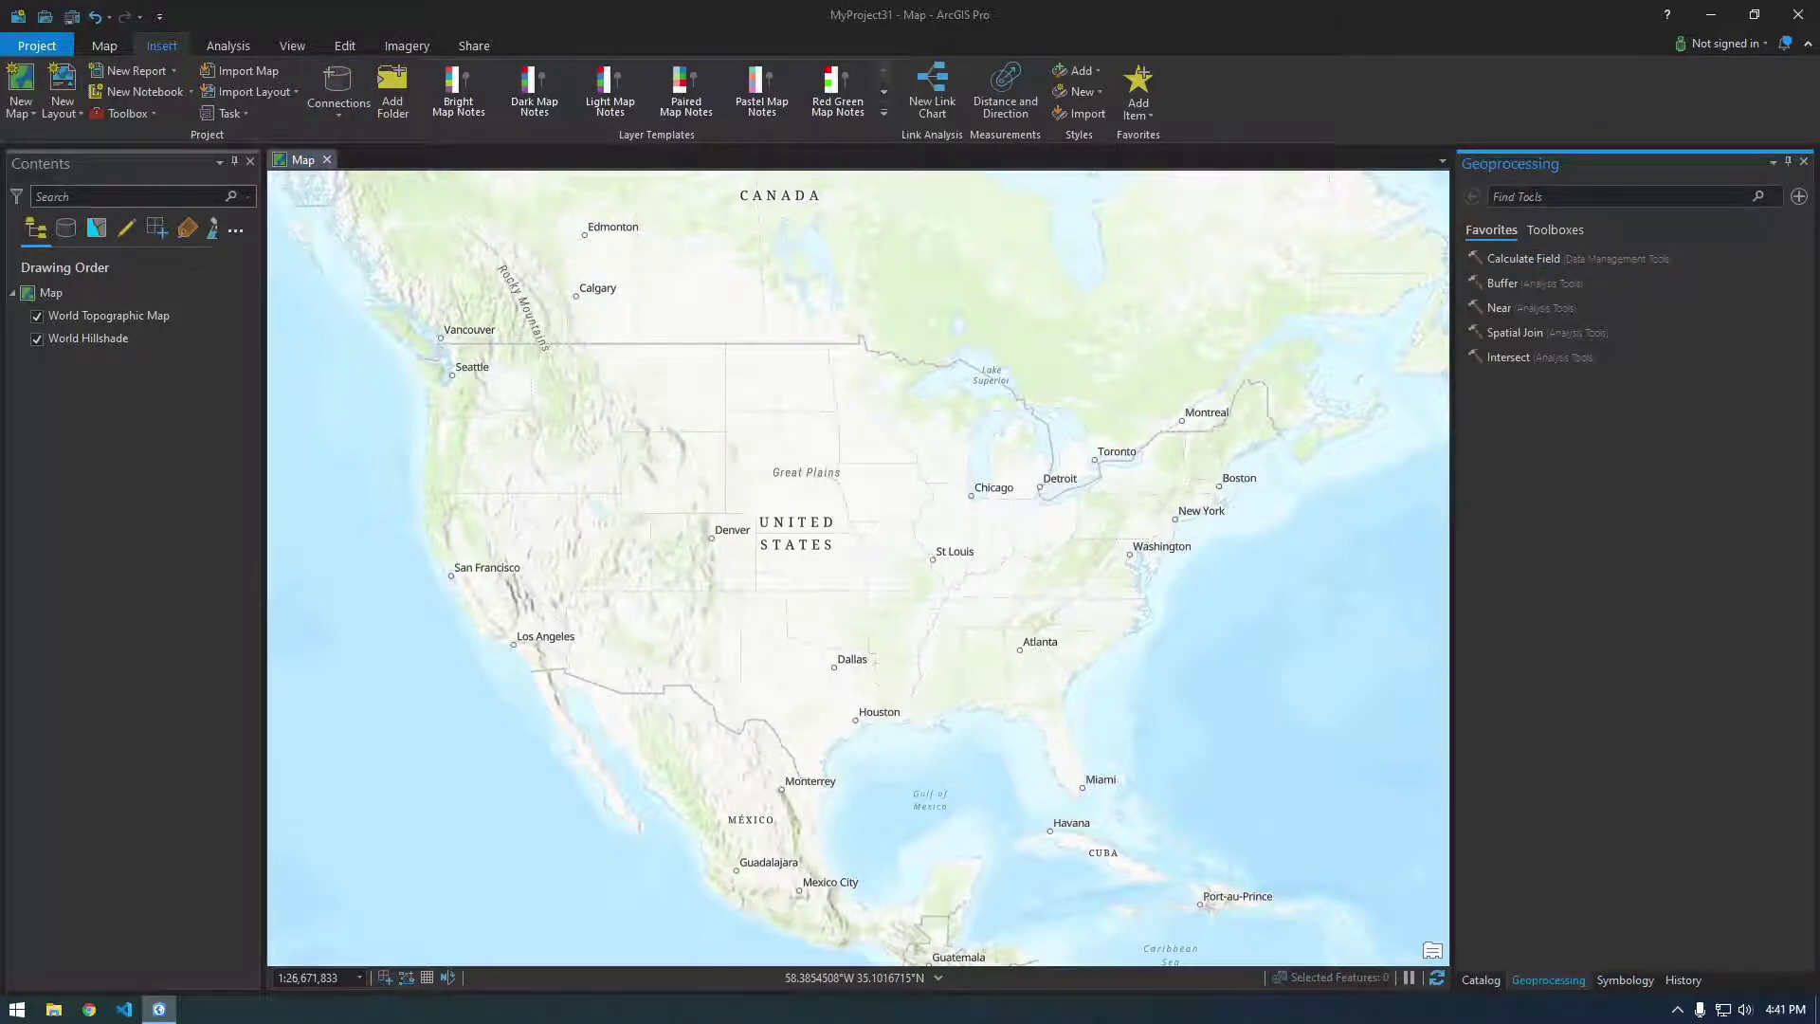
text(gpx)
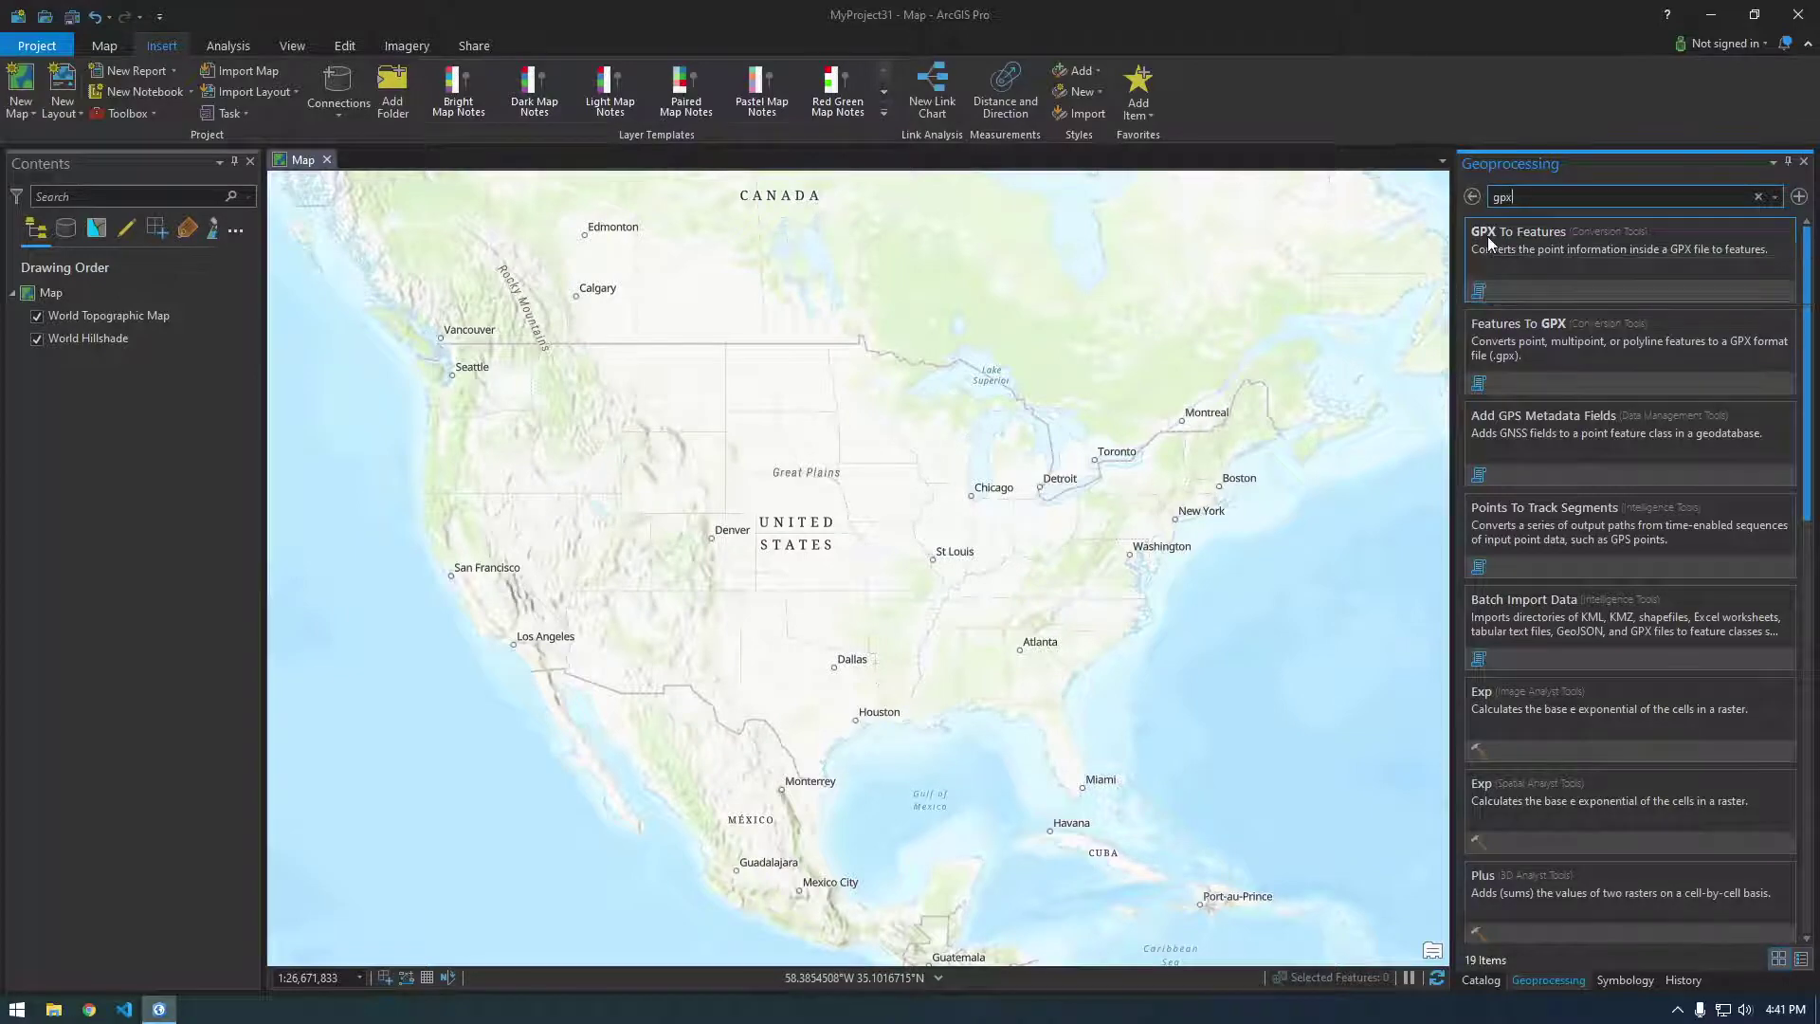
click(1487, 236)
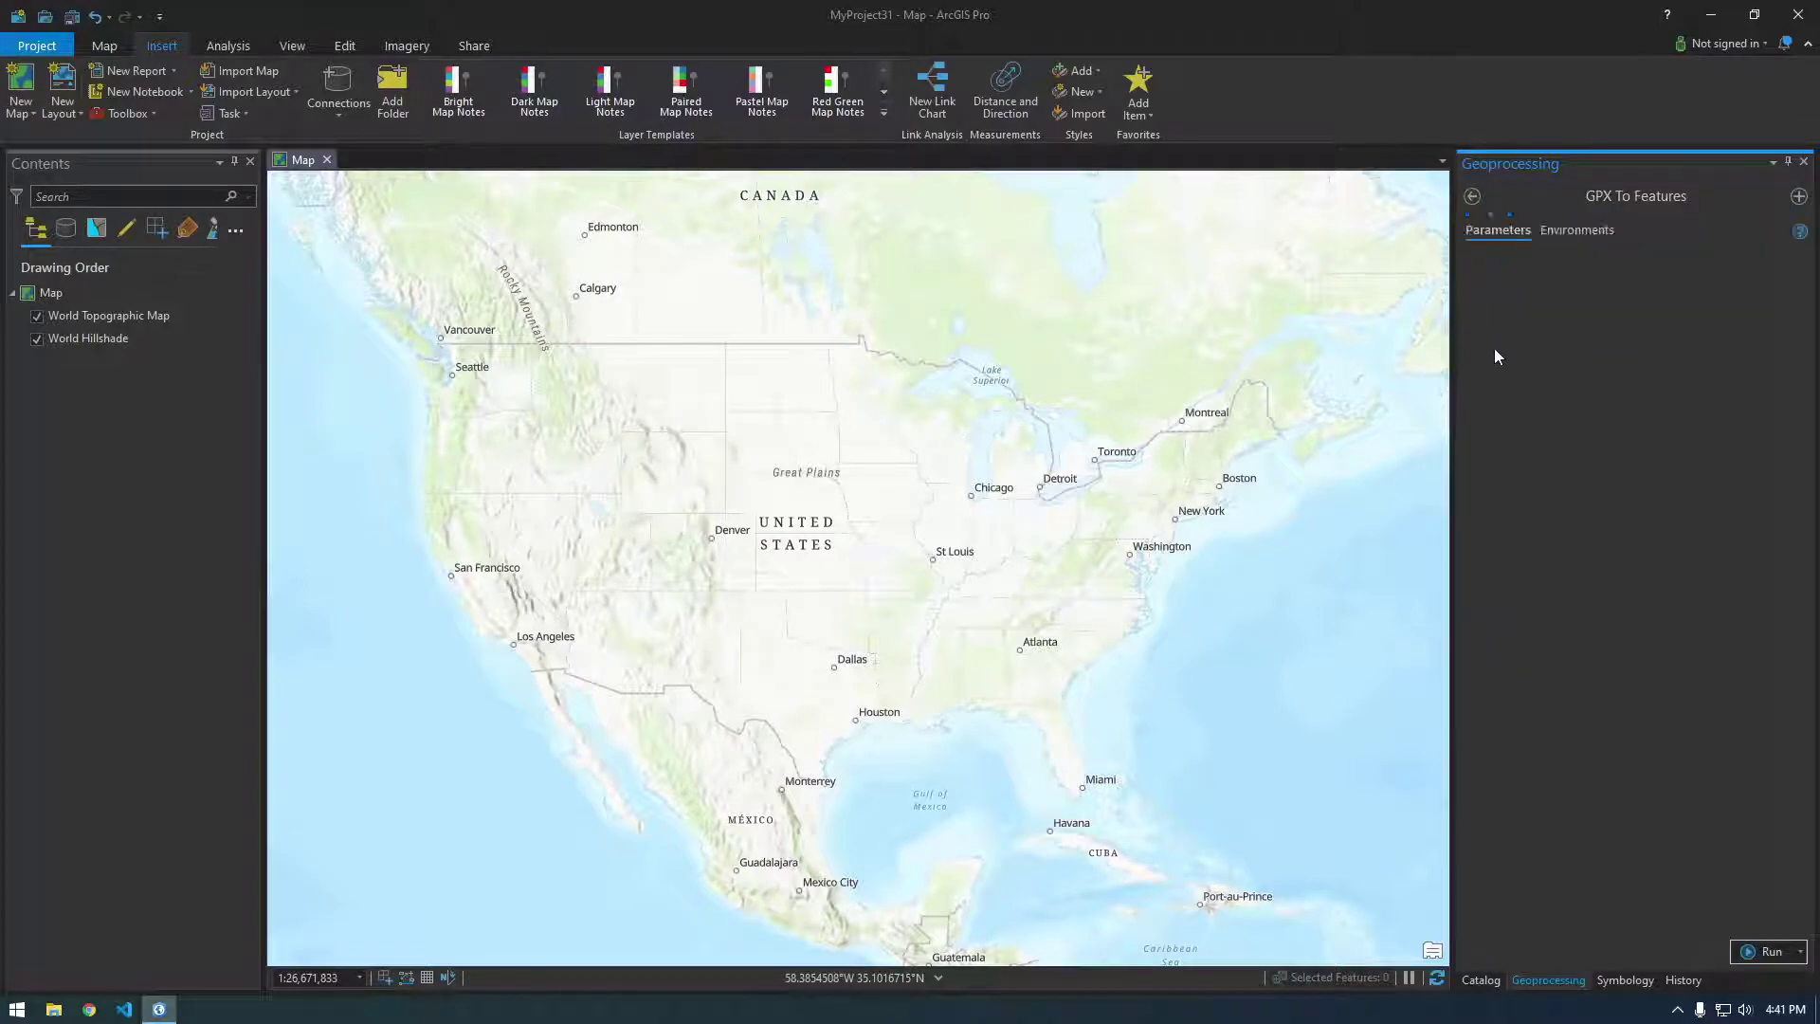
Step: Set 3554733224.gpx as the Input GPX File and run the conversion immediately
drag(1819, 122, 357, 122)
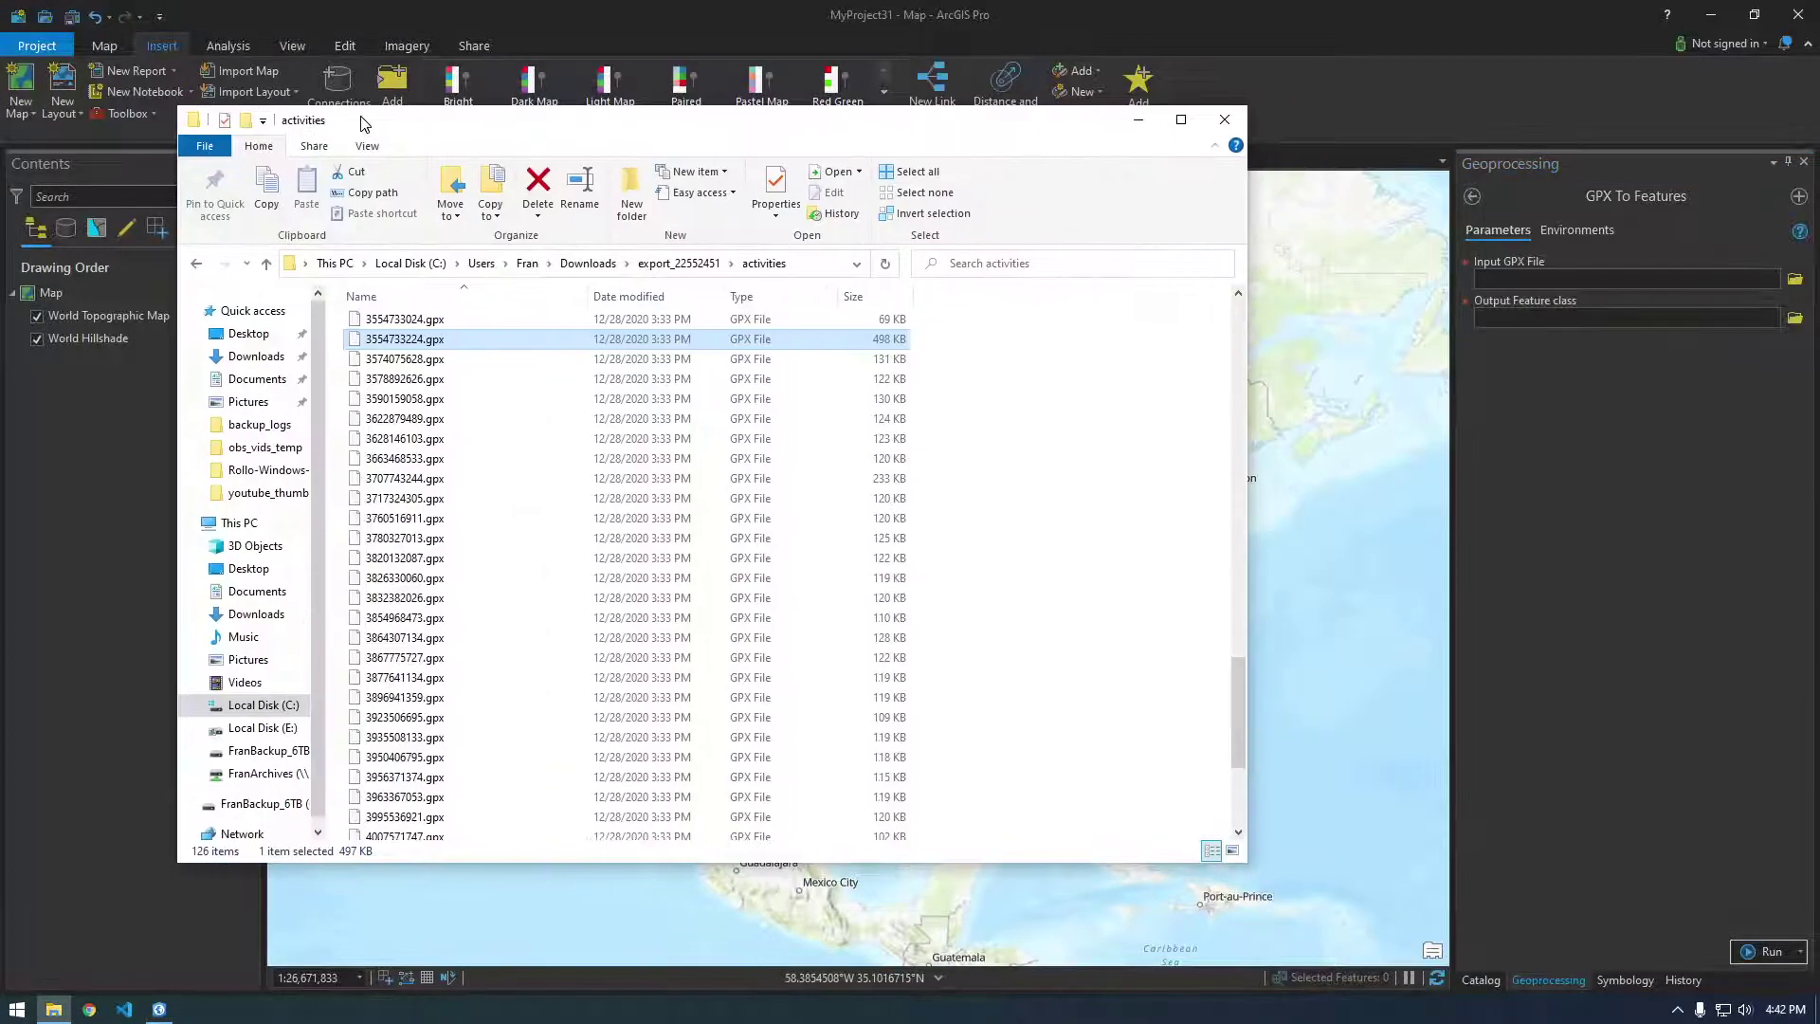
drag(408, 349, 1507, 272)
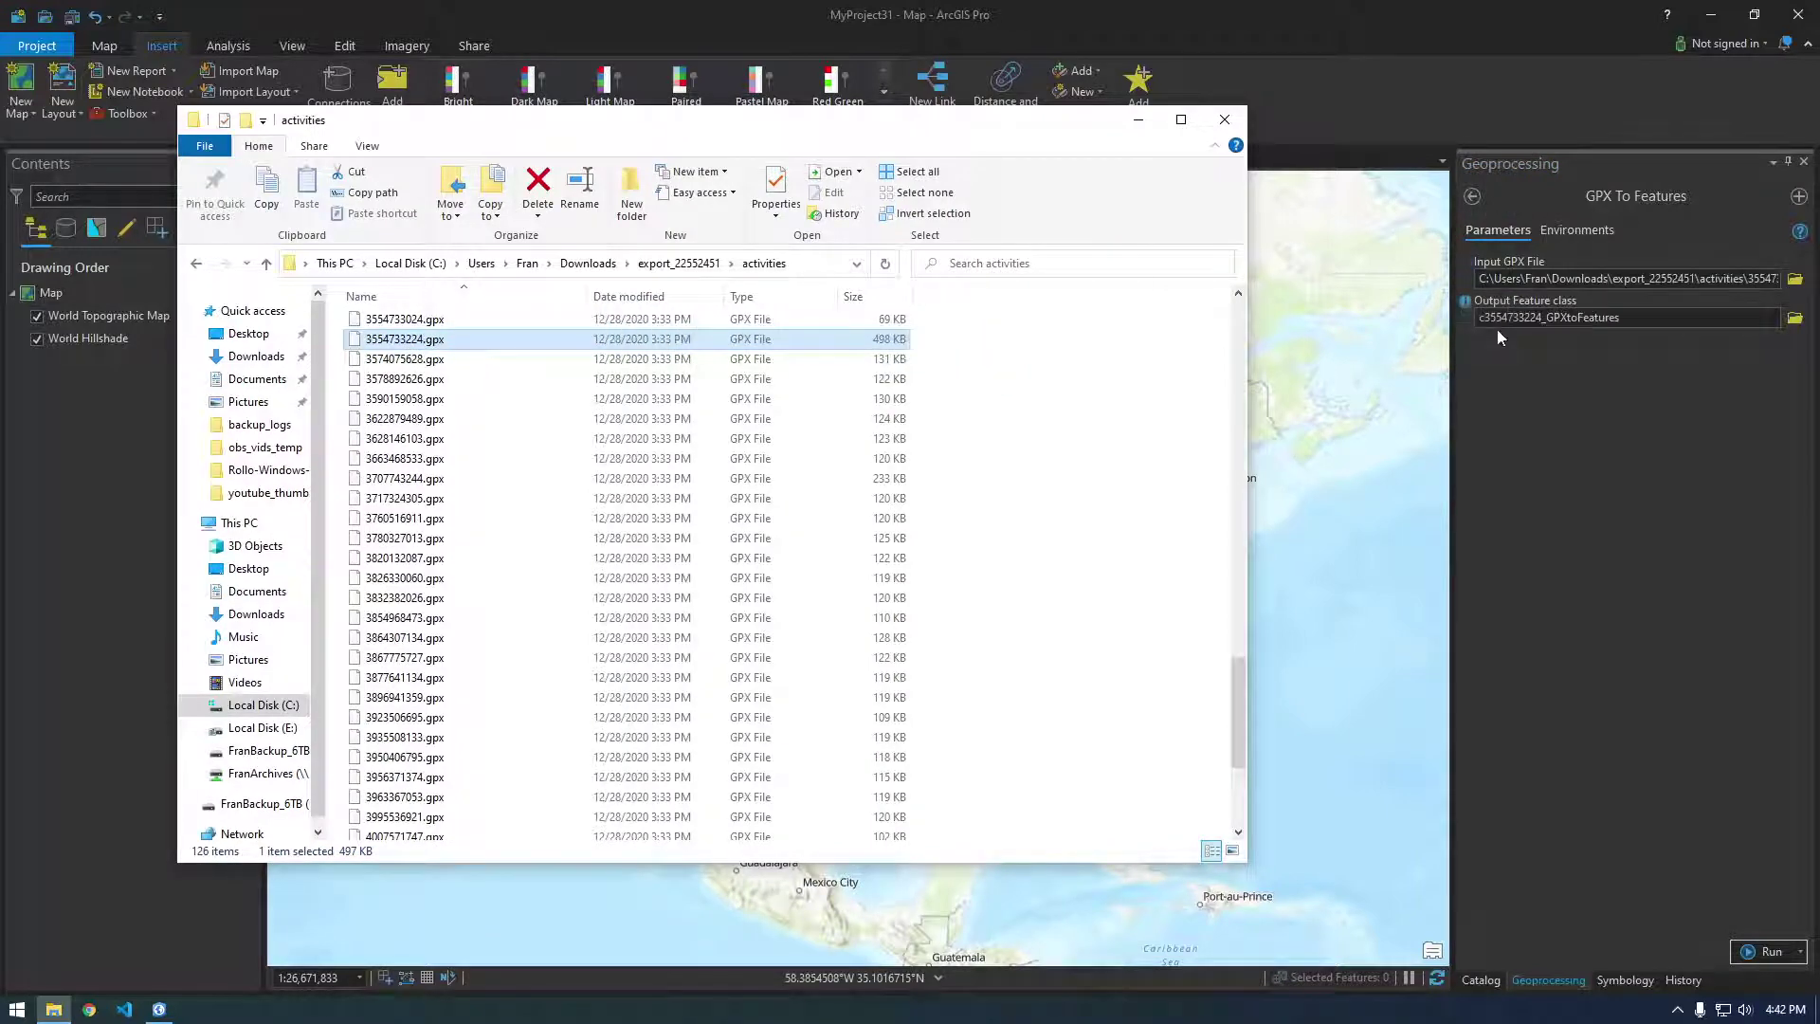
click(1139, 120)
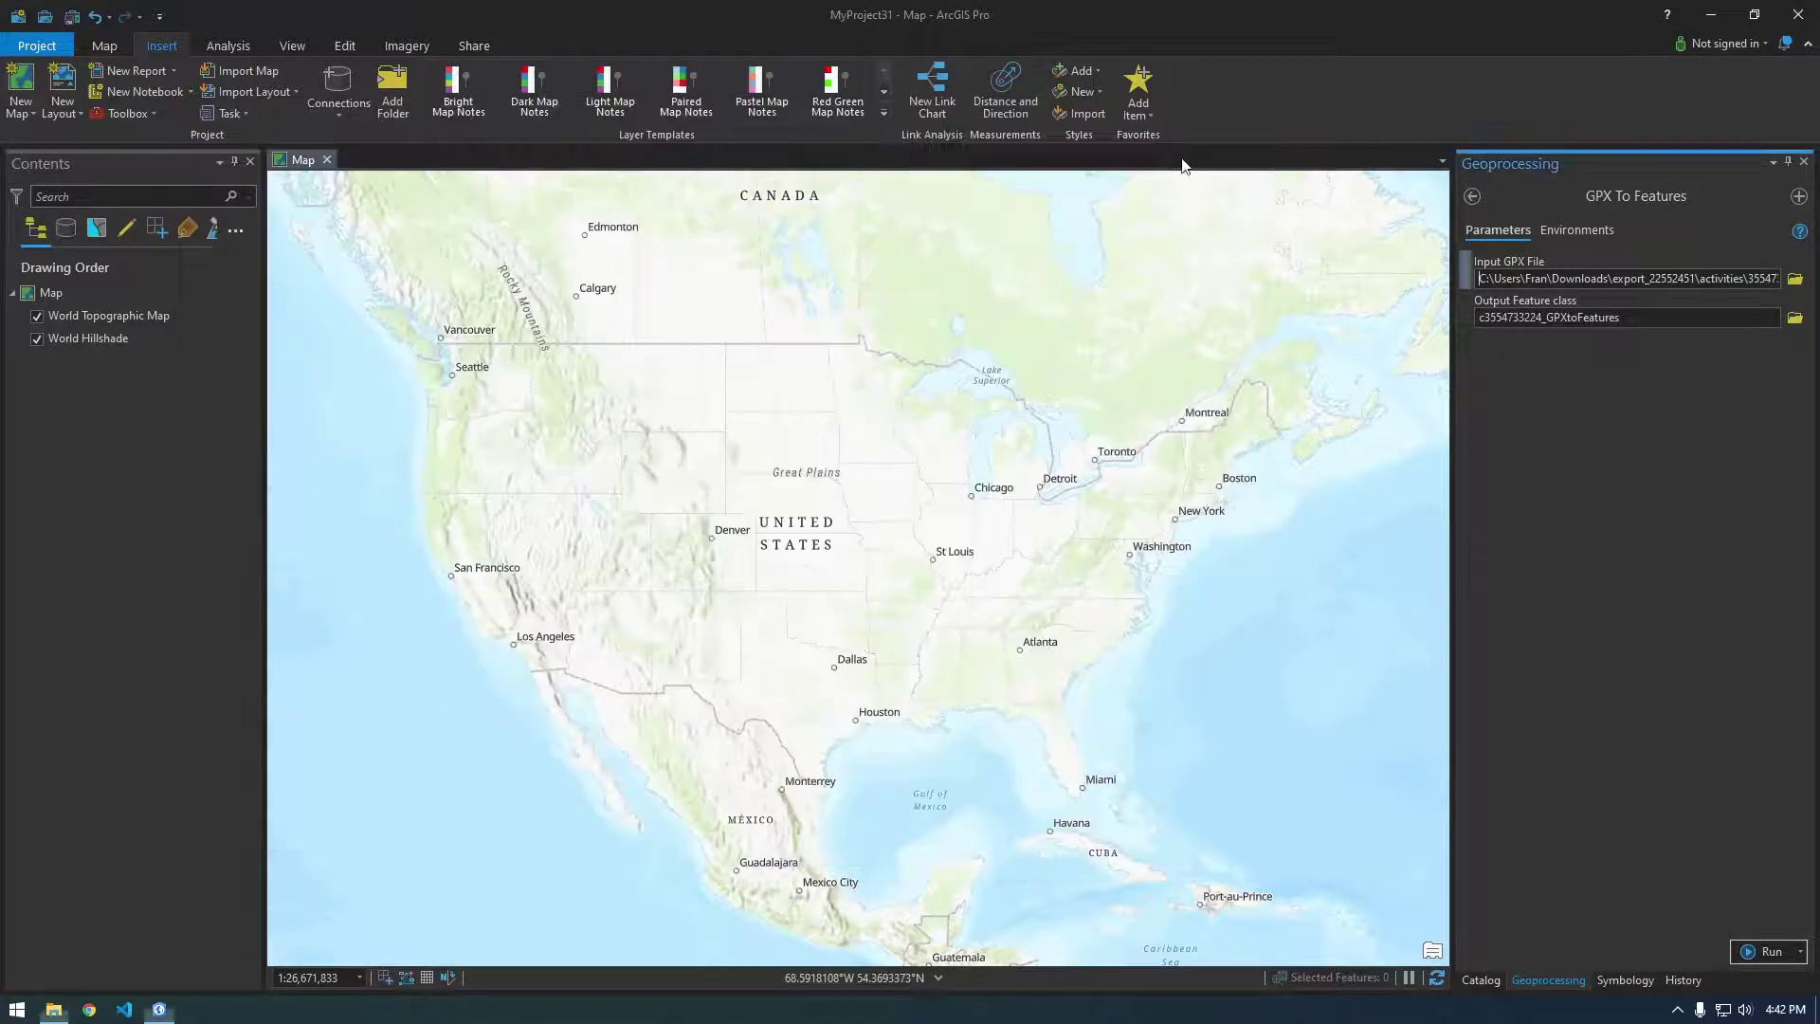
click(1749, 951)
click(1718, 899)
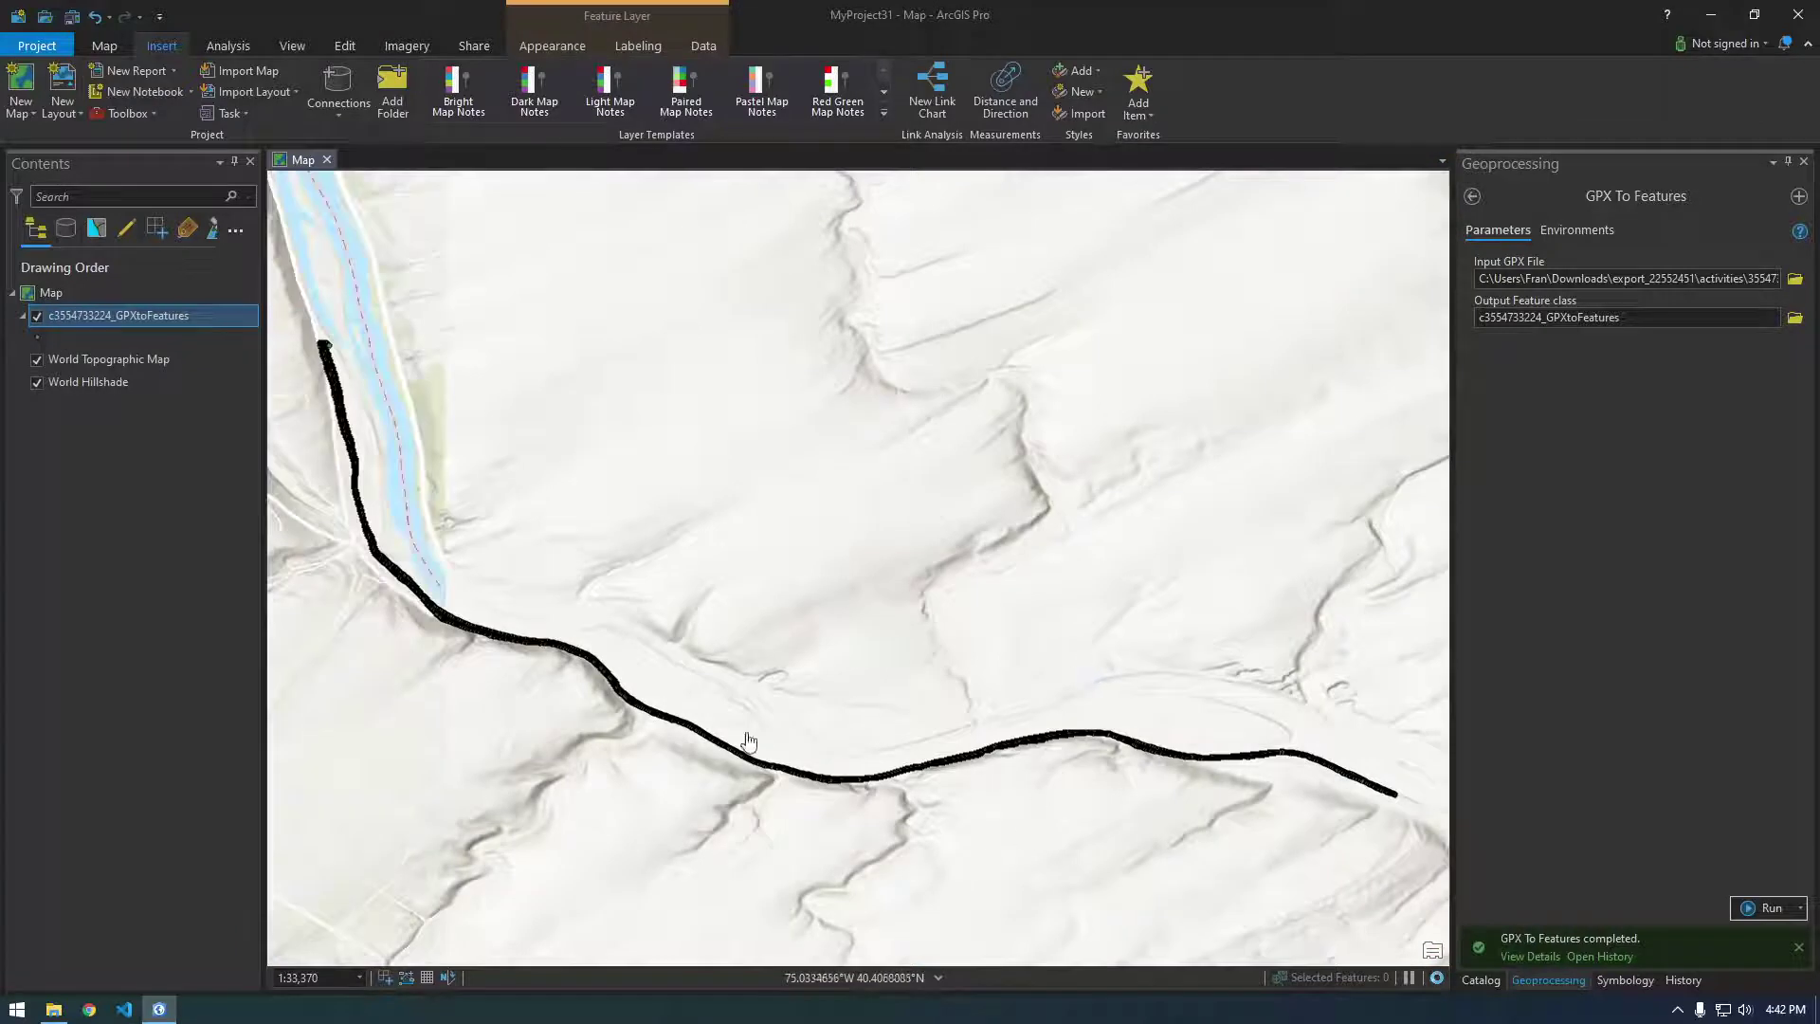
drag(737, 754, 764, 691)
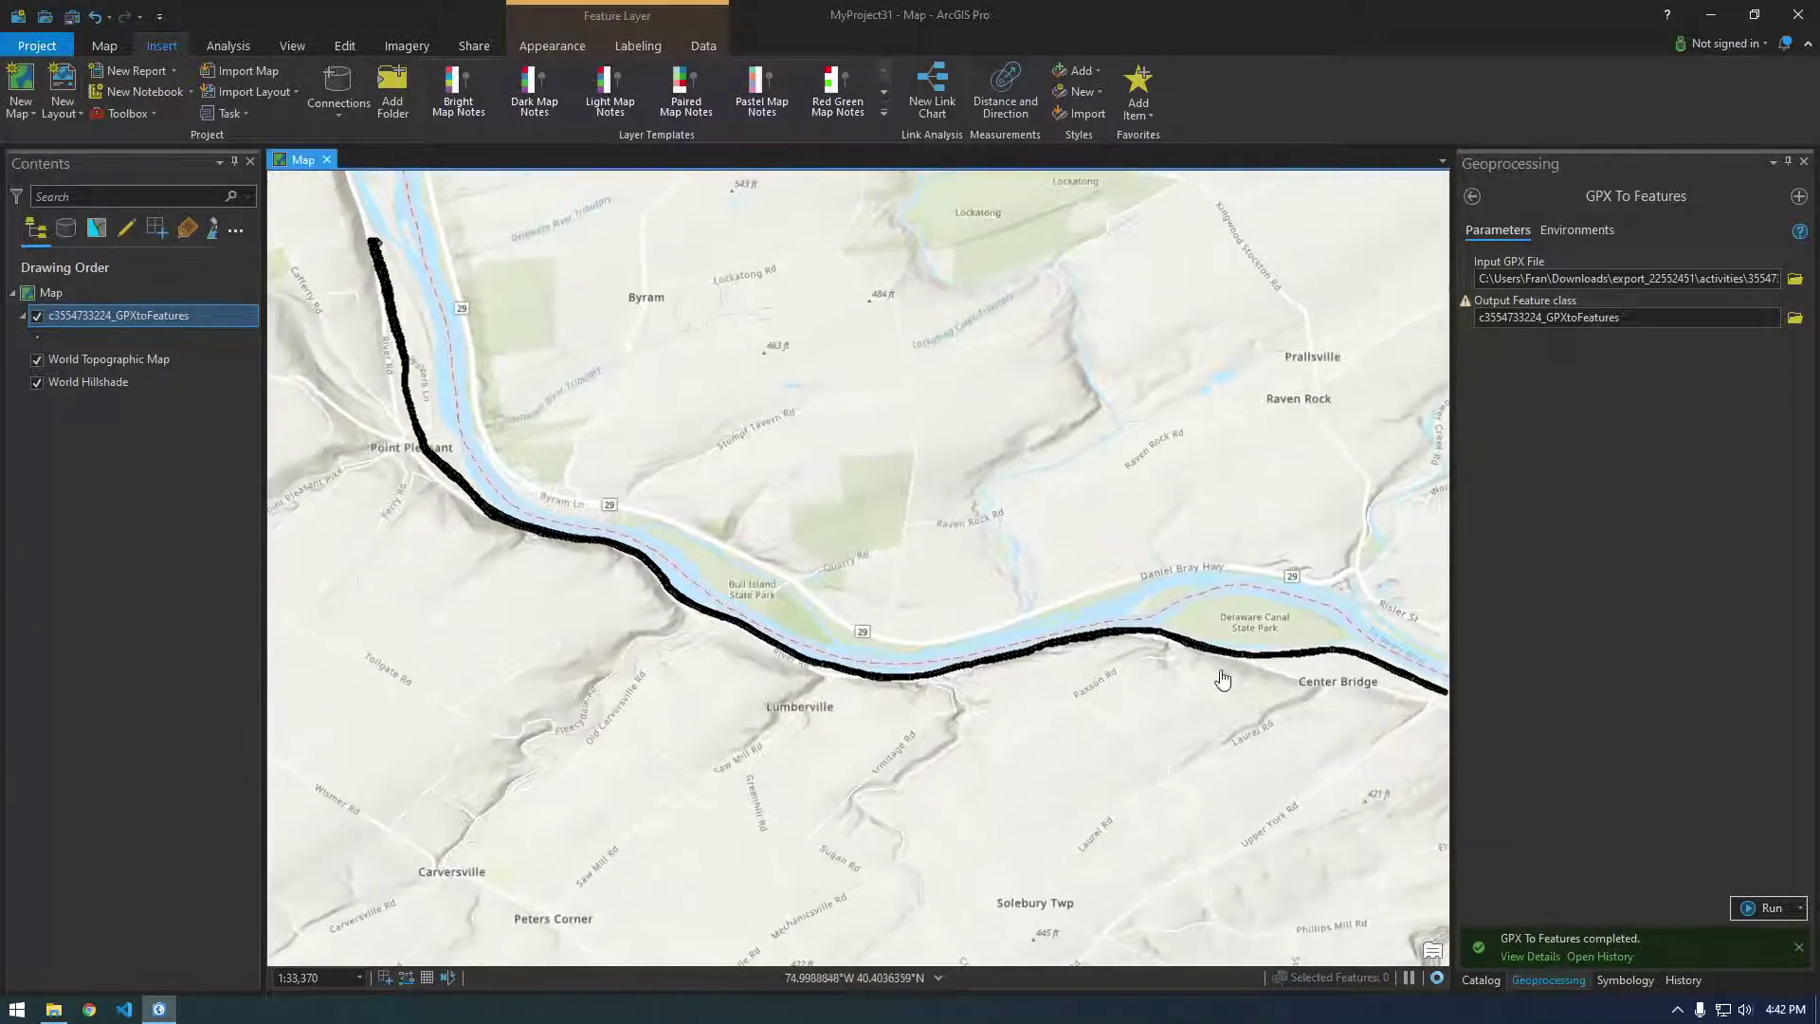
drag(545, 521, 596, 675)
drag(760, 758, 651, 664)
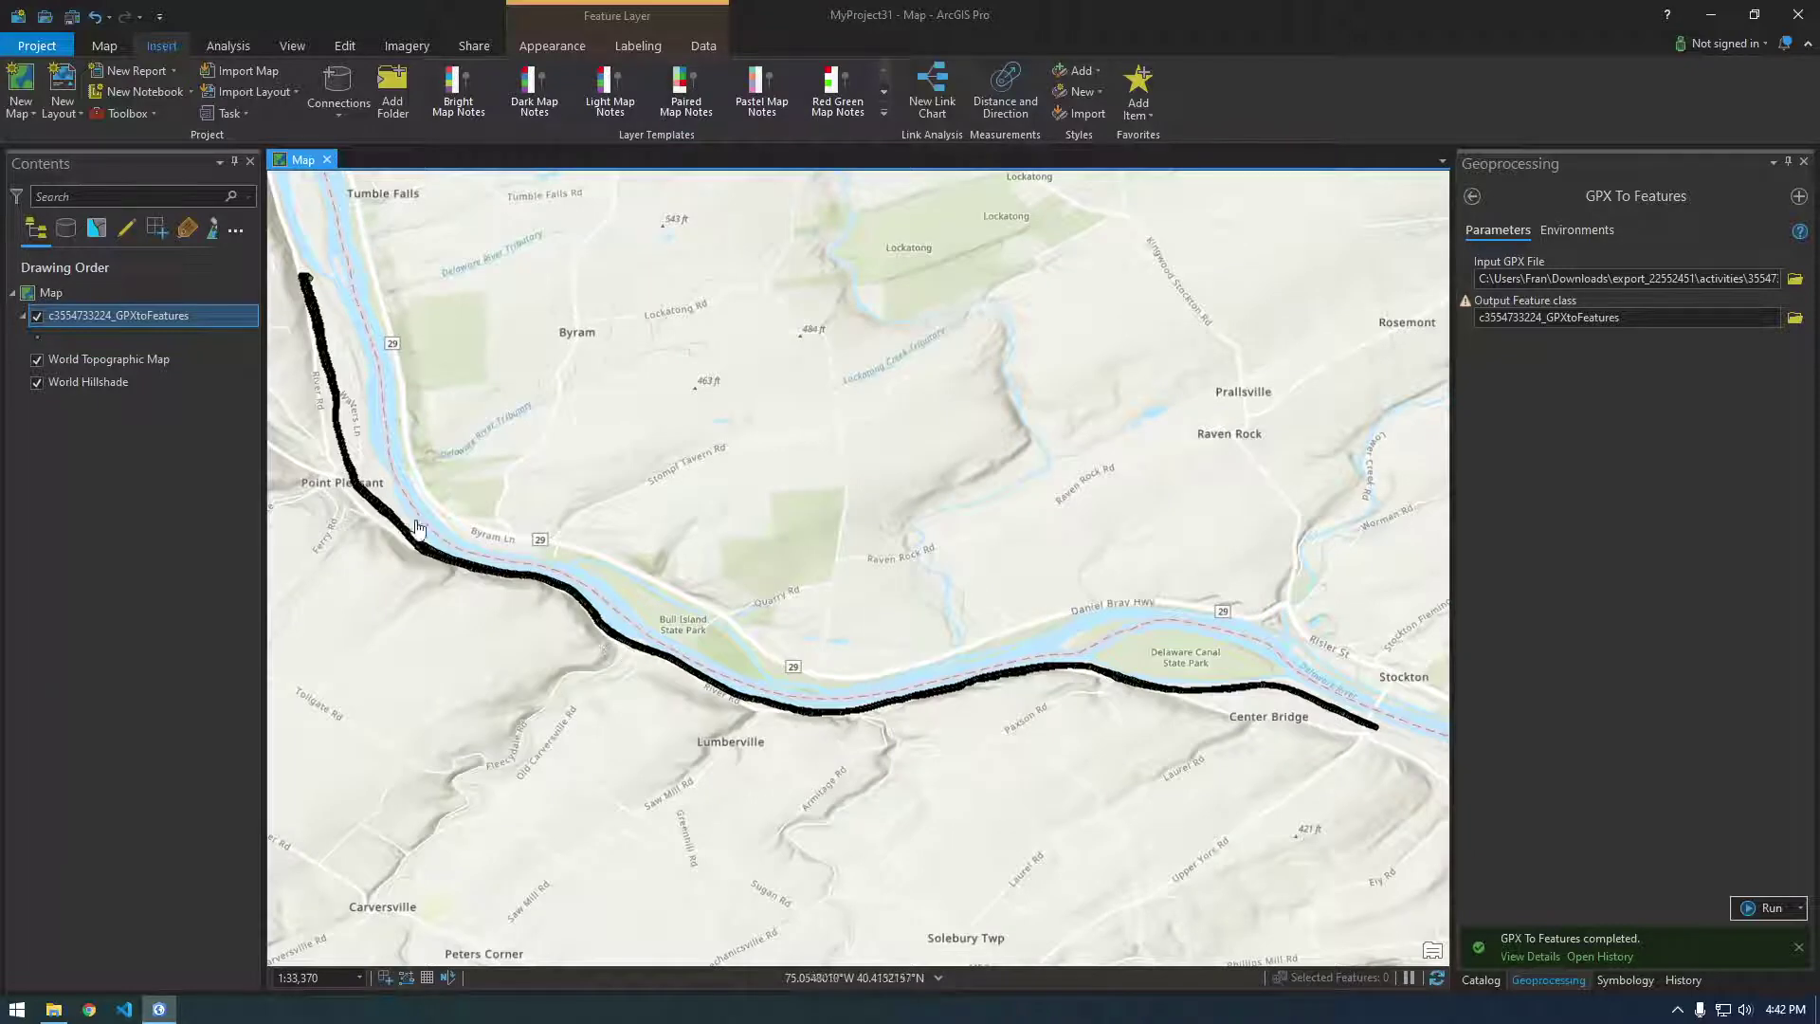
drag(950, 758, 1029, 763)
Step: Open the track layer's attribute table, enlarge it, and browse the Name values of its points
right_click(133, 322)
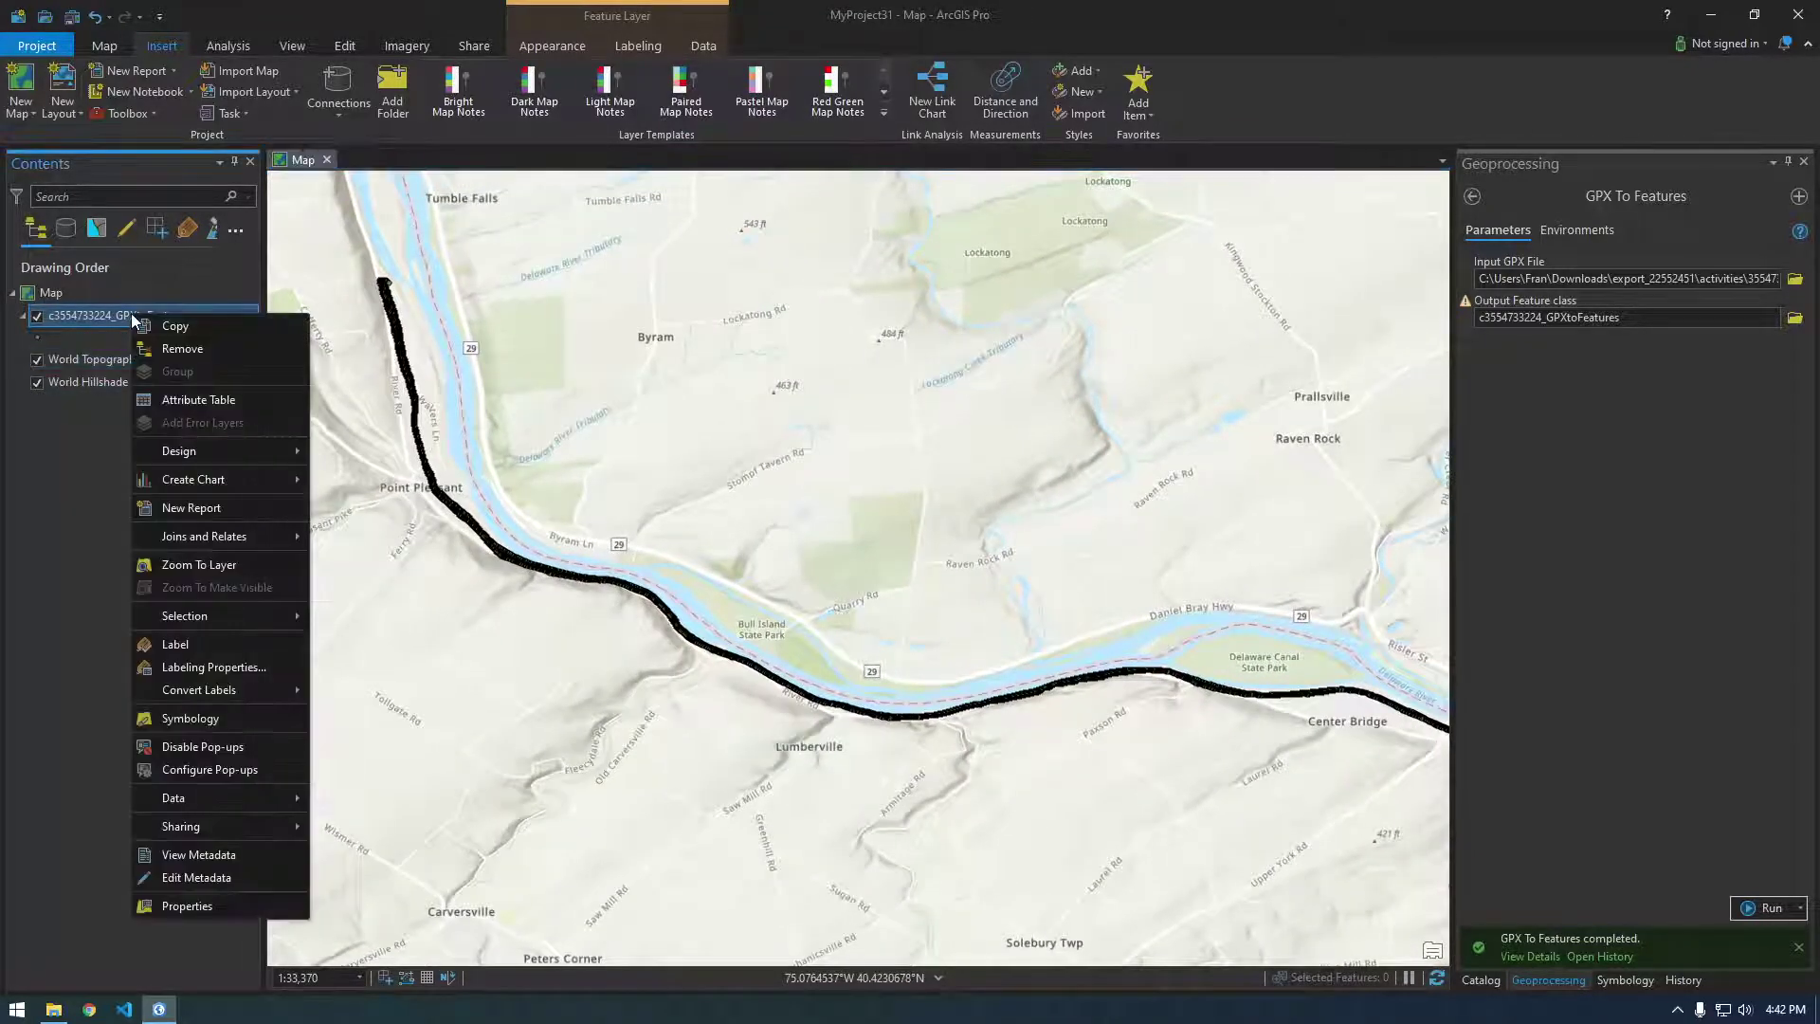
click(197, 402)
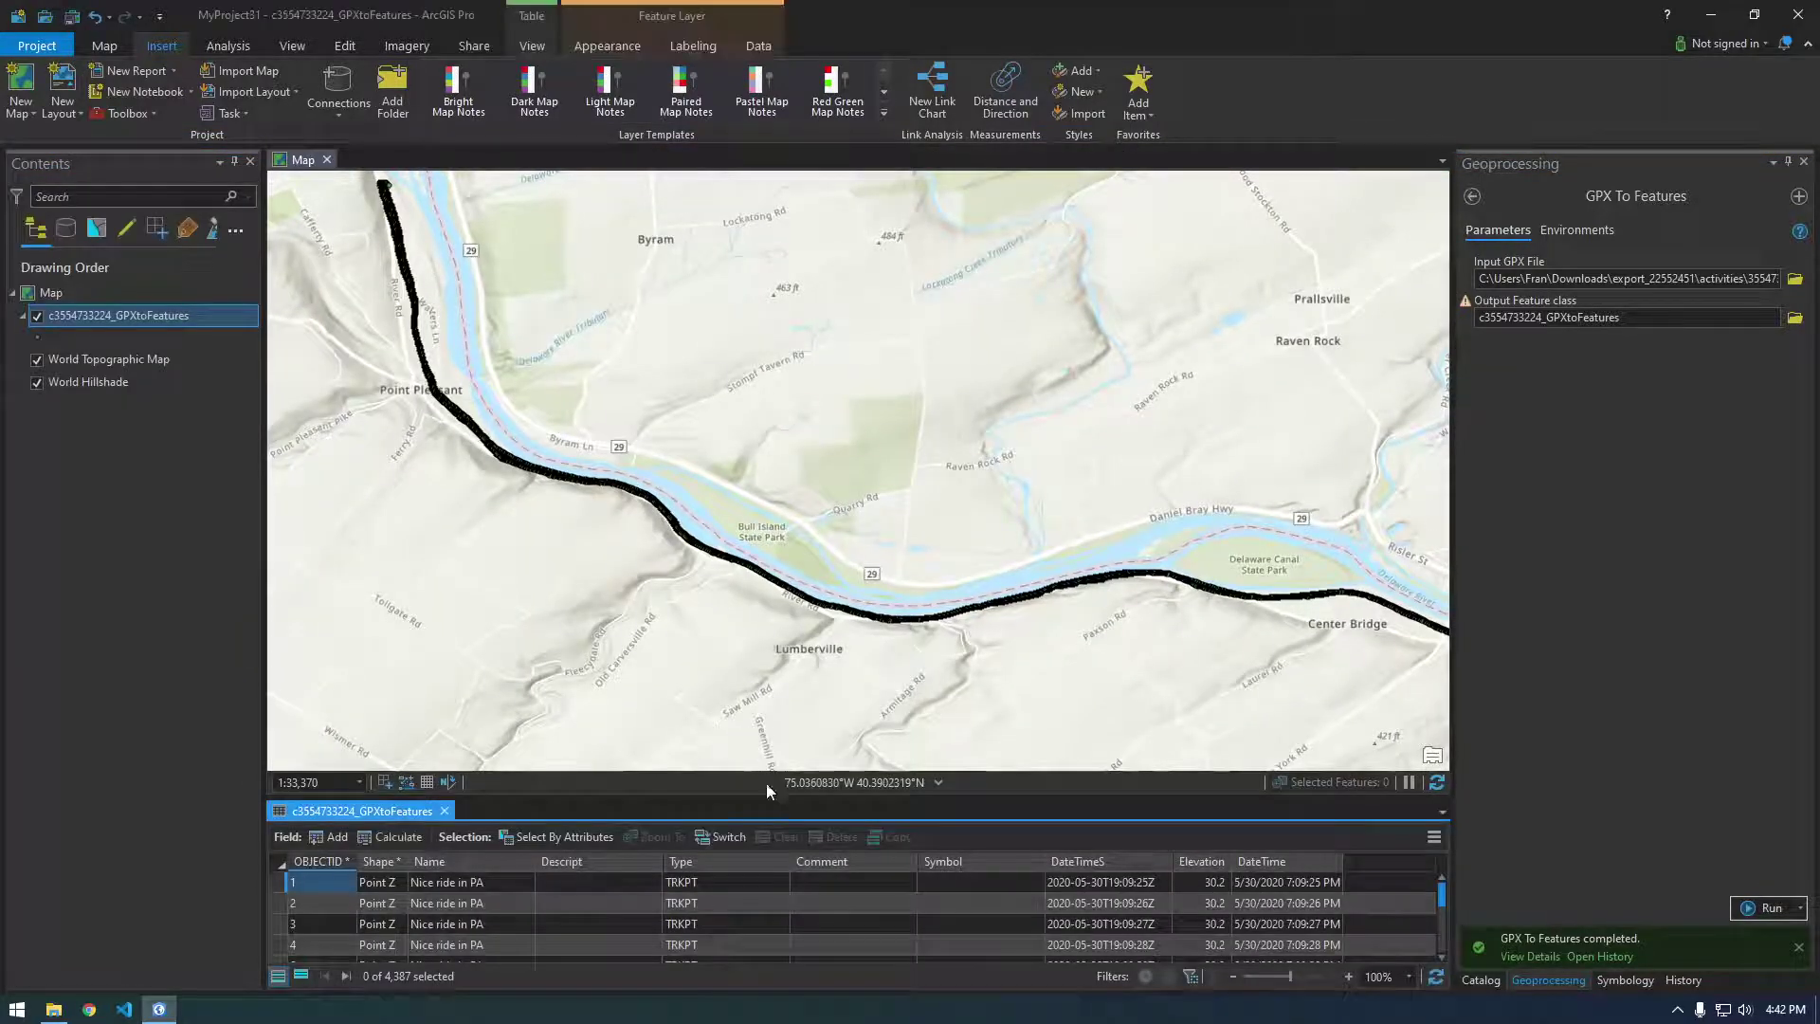
drag(686, 794, 686, 663)
click(451, 775)
click(450, 792)
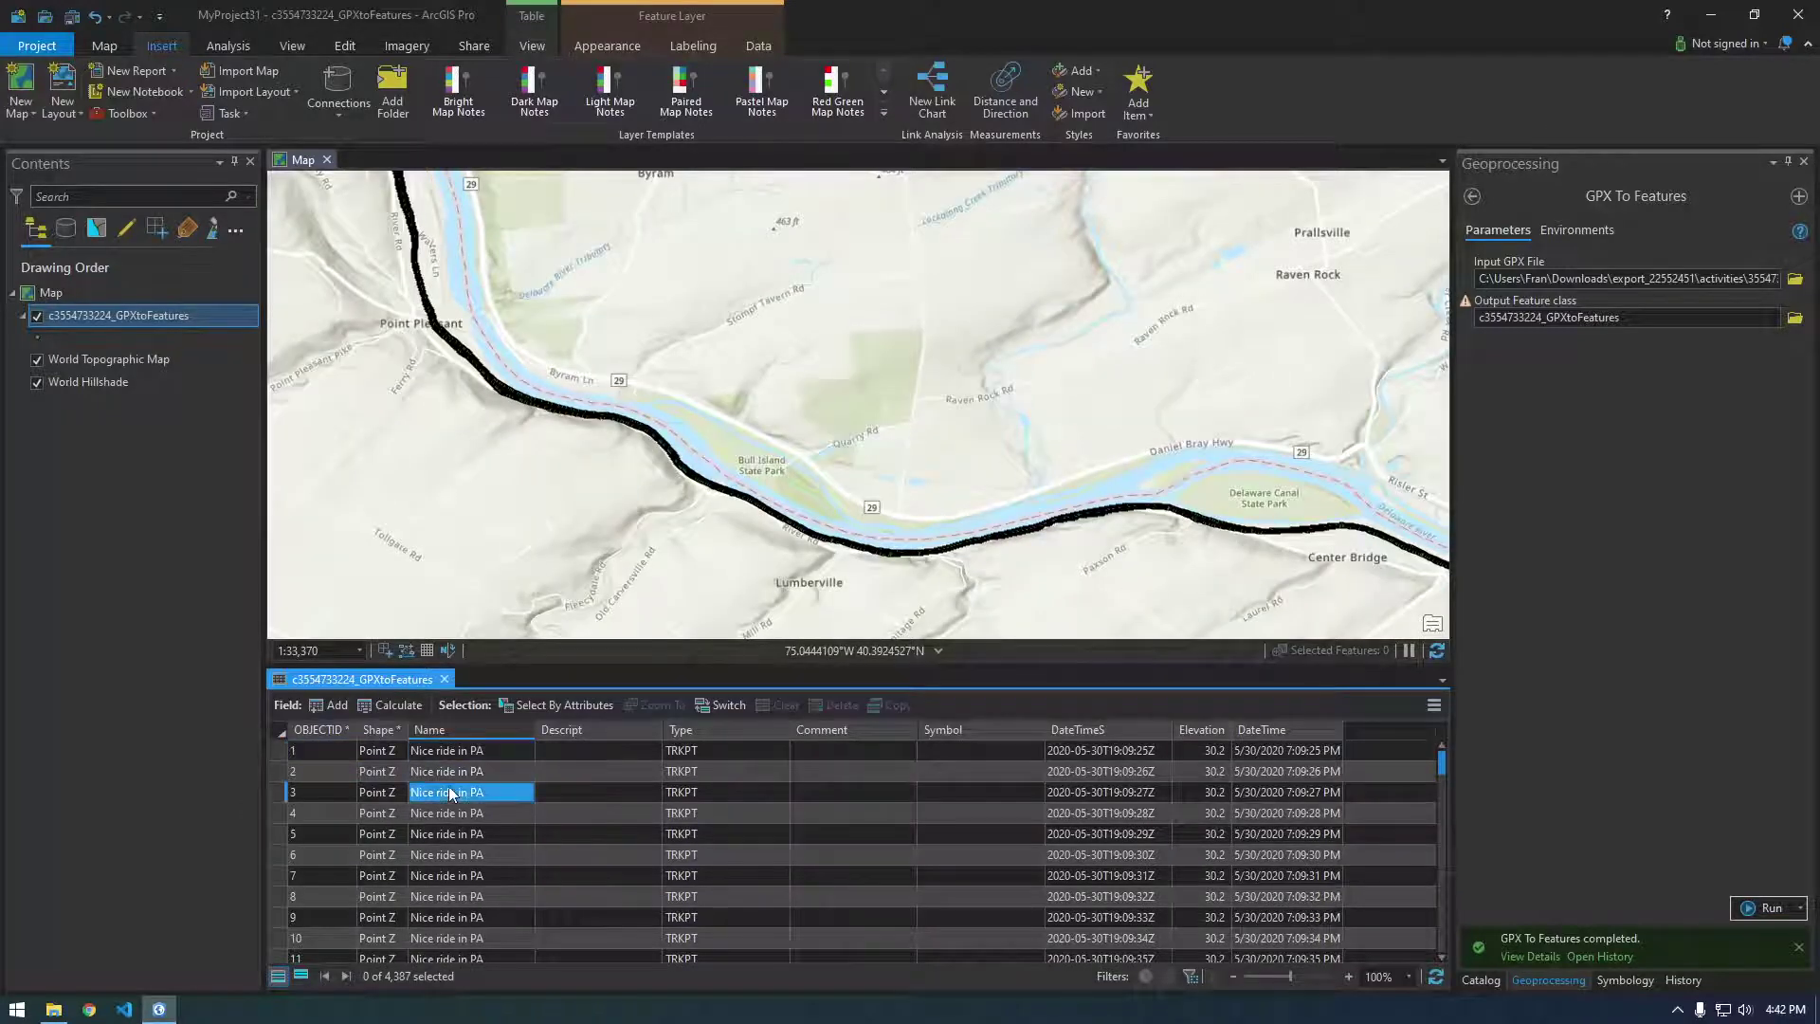
click(463, 836)
click(460, 853)
click(452, 874)
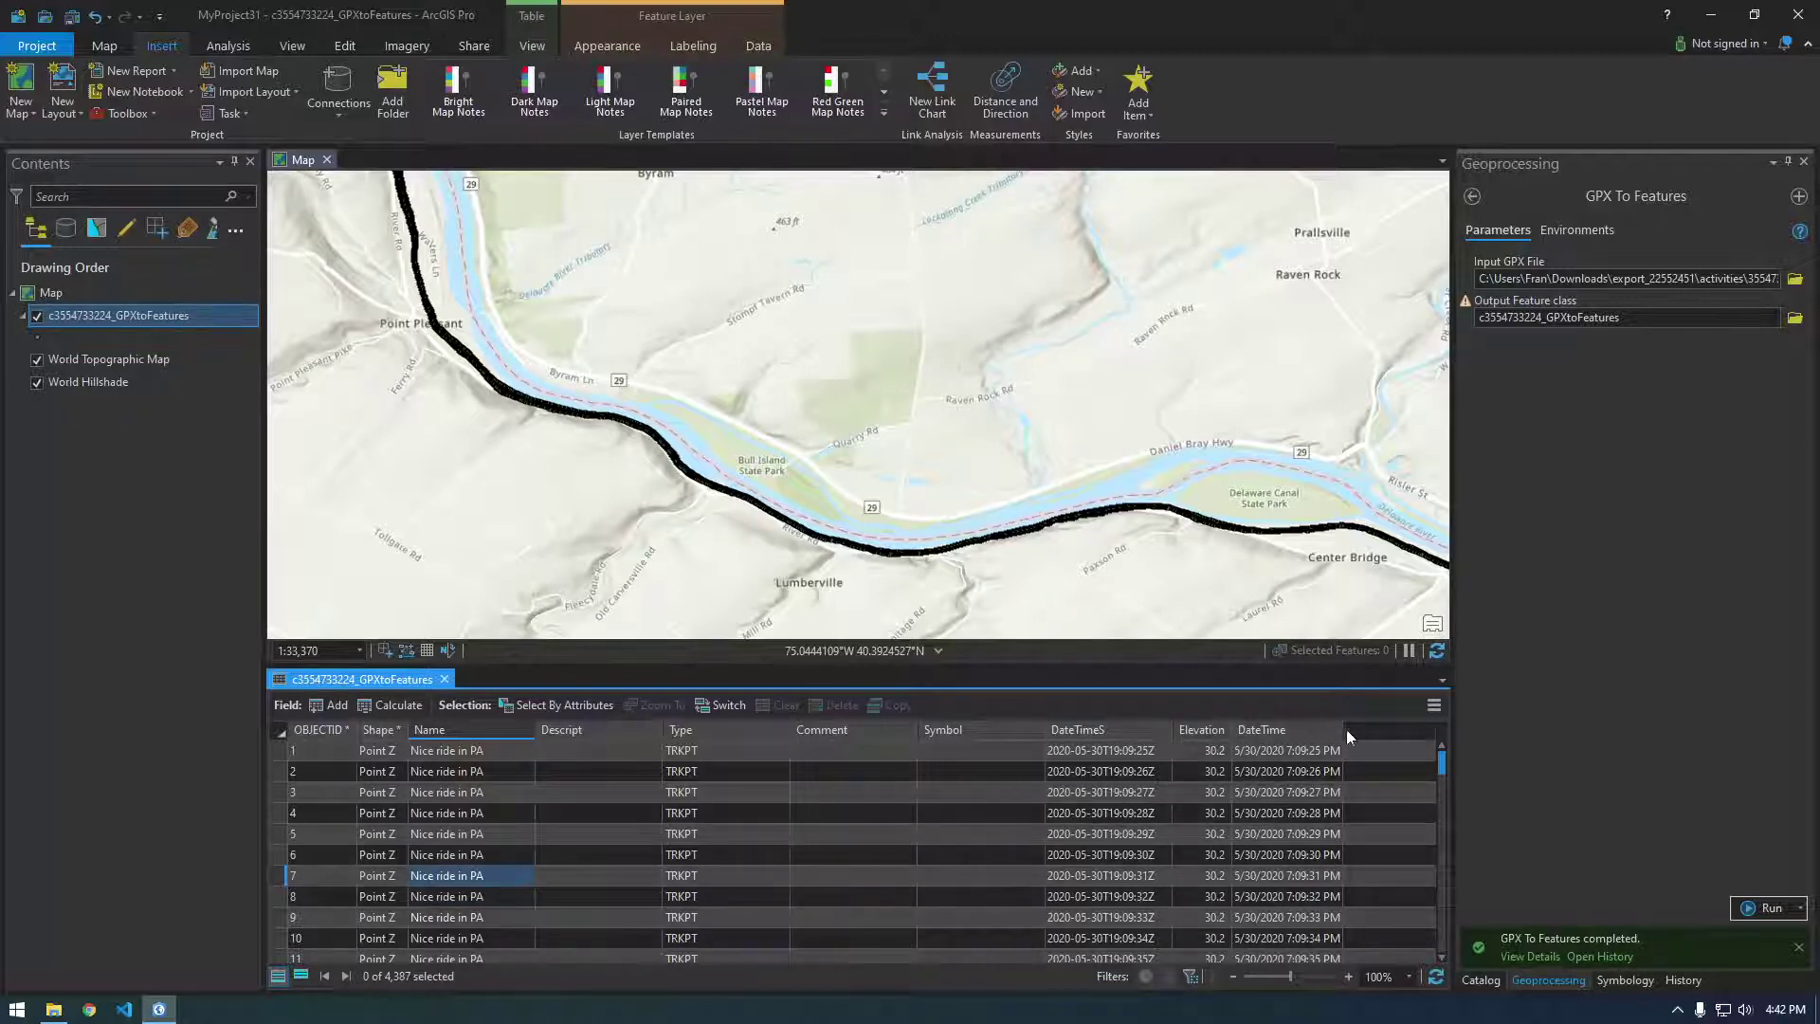
mouse_move(1442, 767)
mouse_down()
mouse_move(1450, 833)
mouse_move(1437, 744)
mouse_up()
Step: Return to the 'xy' tool results and zoom in and out on the track's closely spaced points
click(1472, 196)
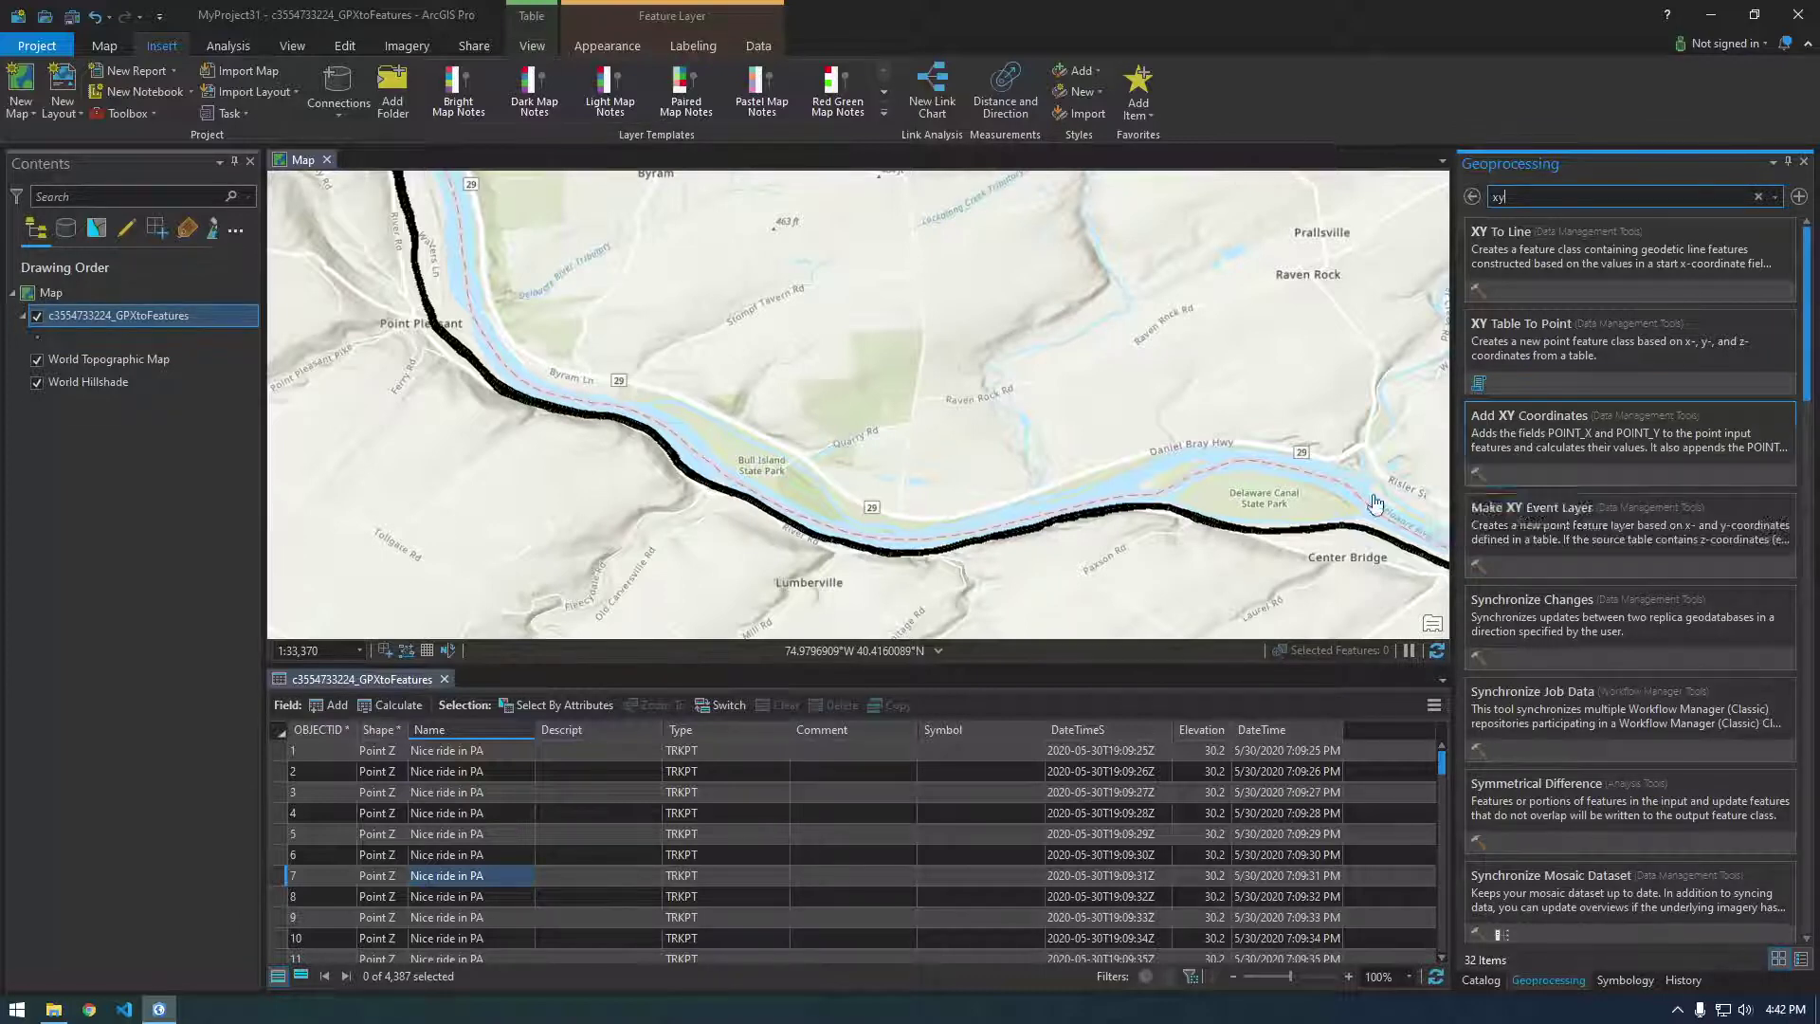
drag(1176, 505, 1126, 490)
drag(569, 413, 658, 465)
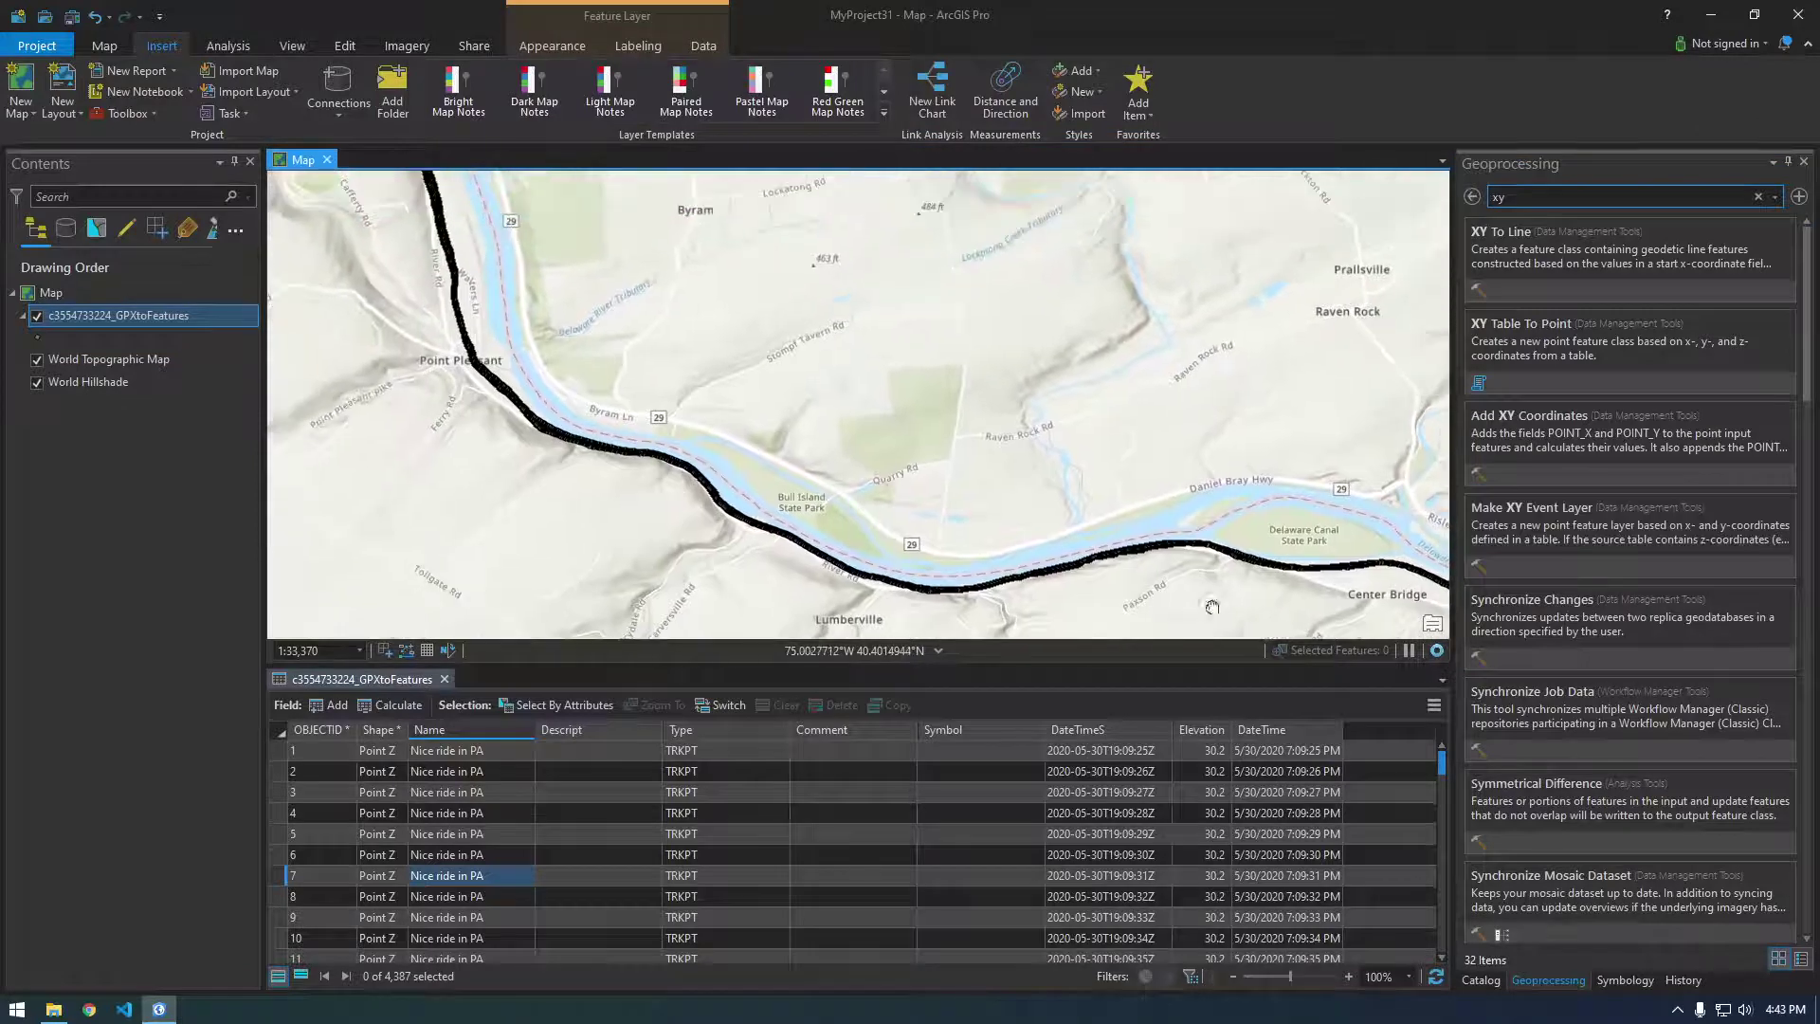
scroll(658, 469, up, 4)
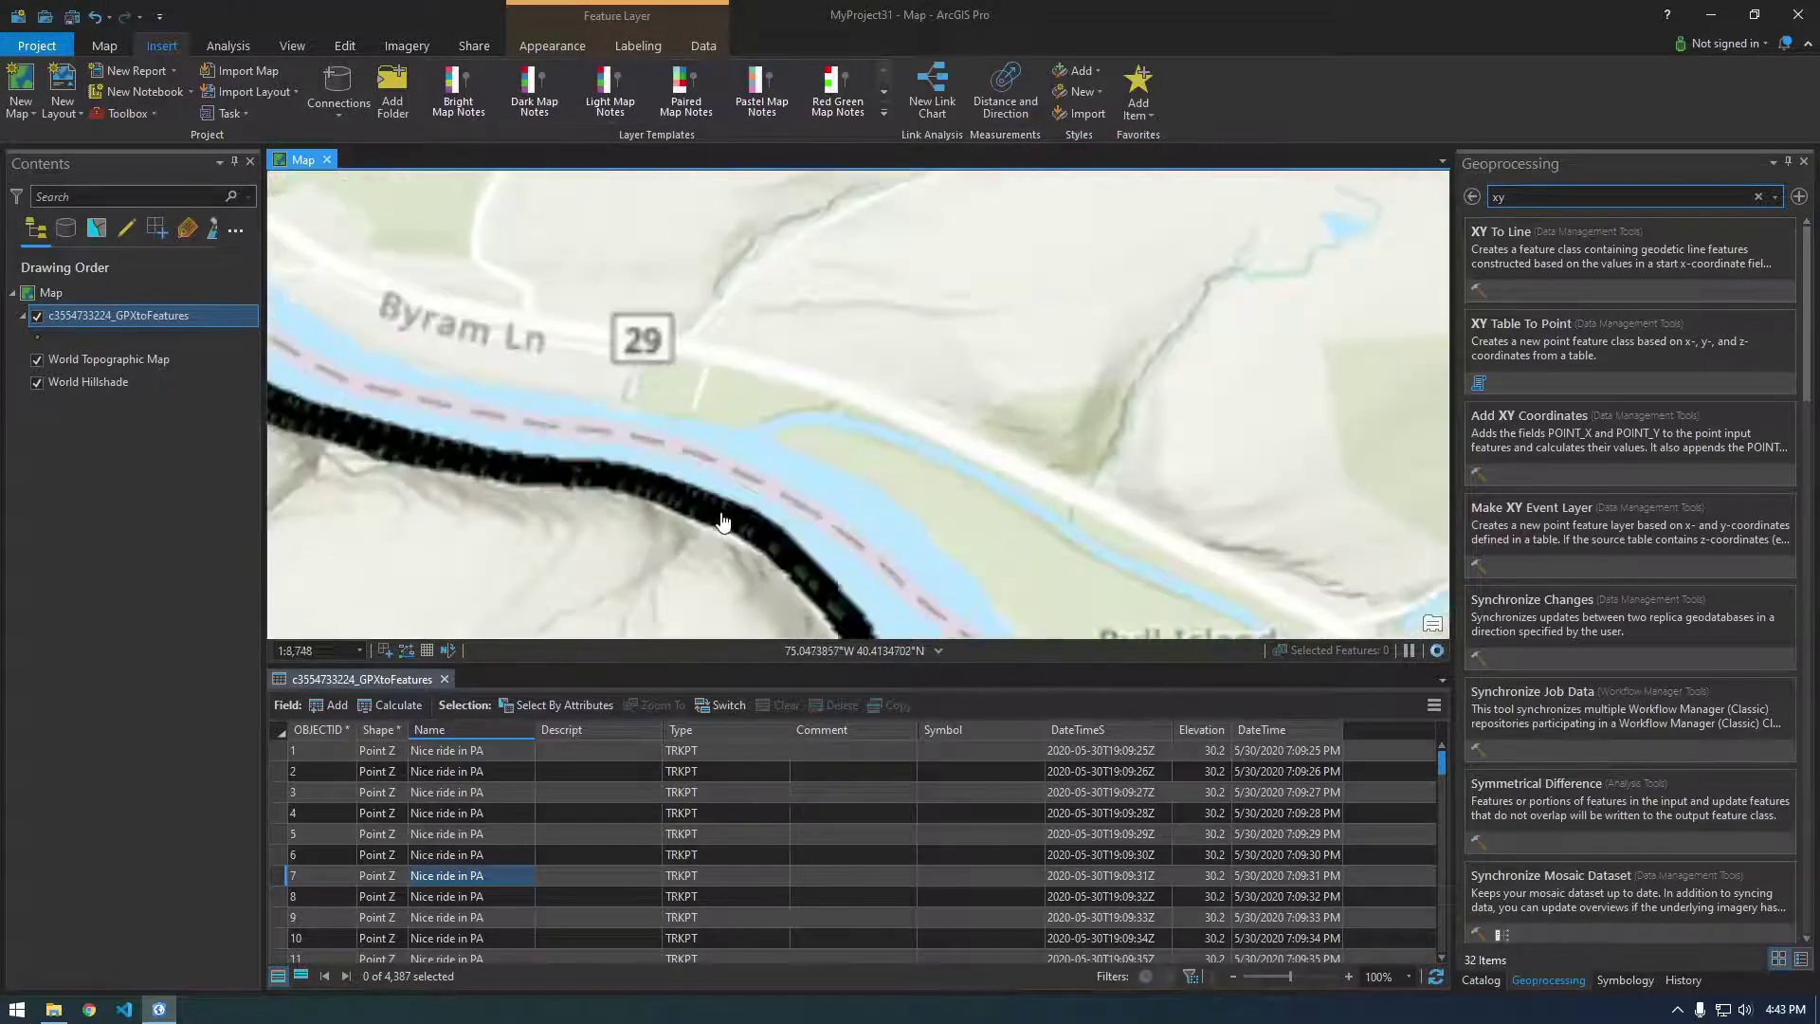
scroll(748, 536, up, 2)
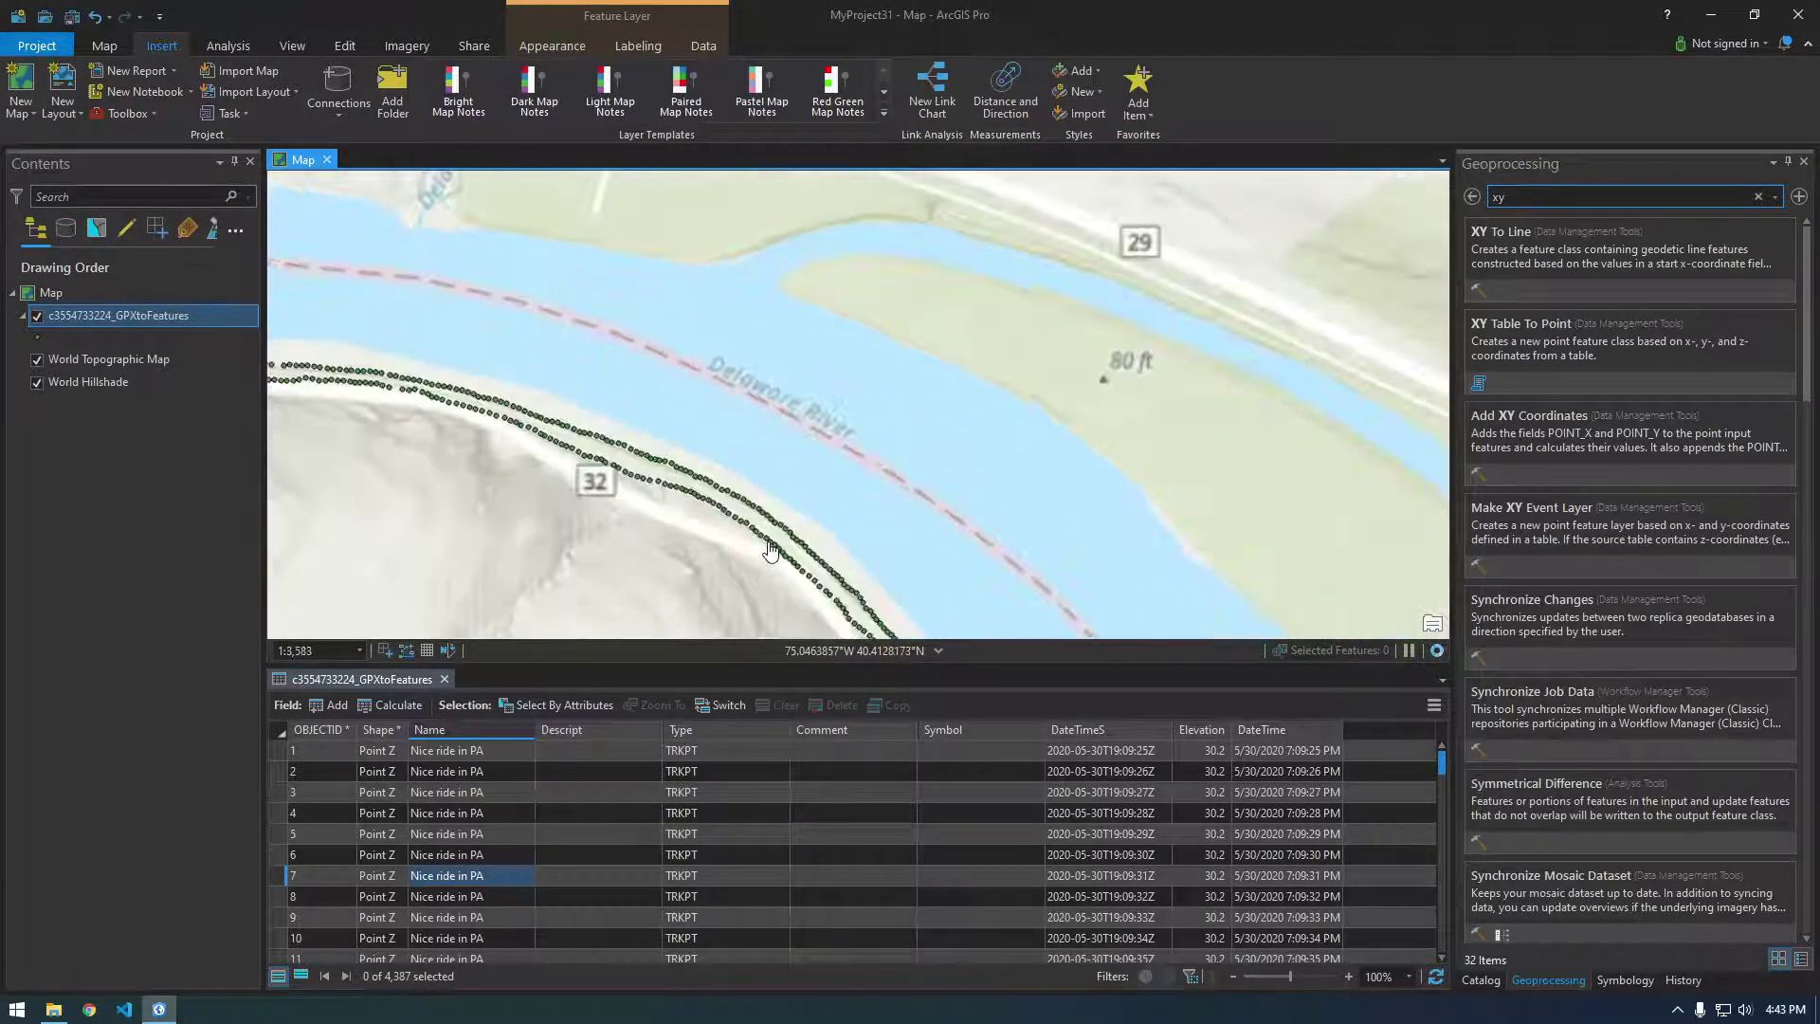
scroll(777, 548, down, 6)
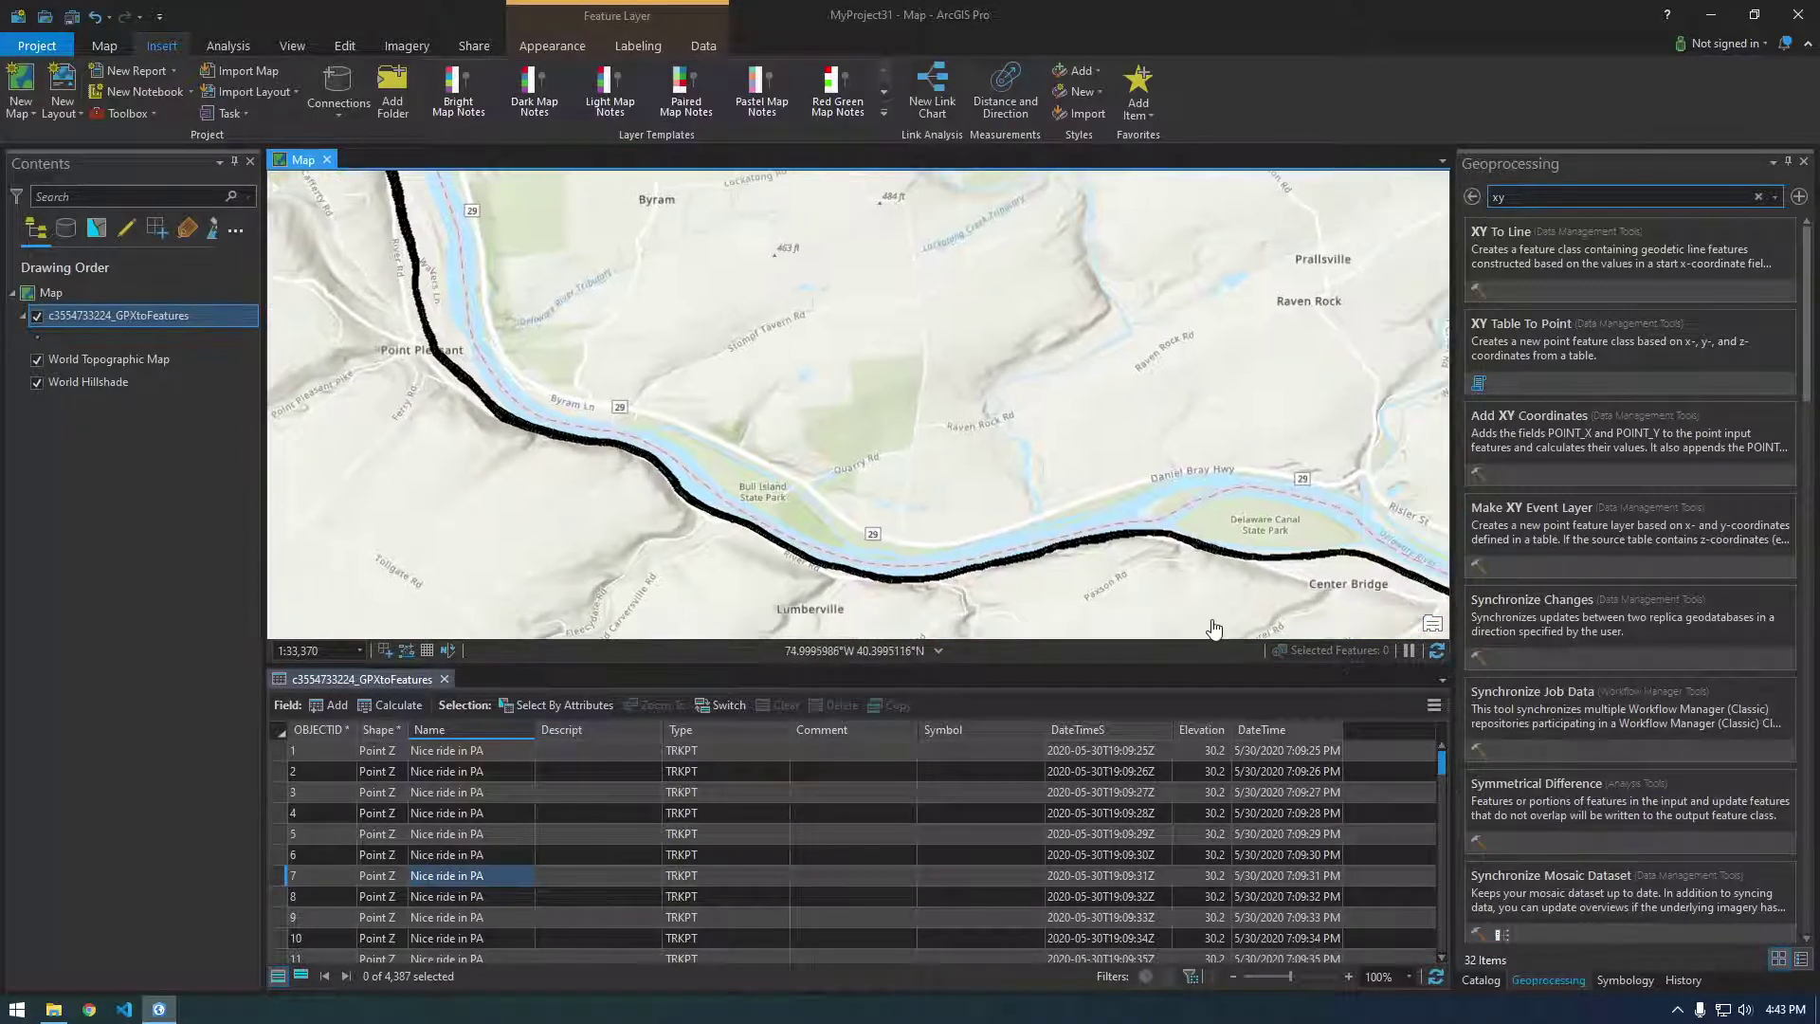
click(1539, 452)
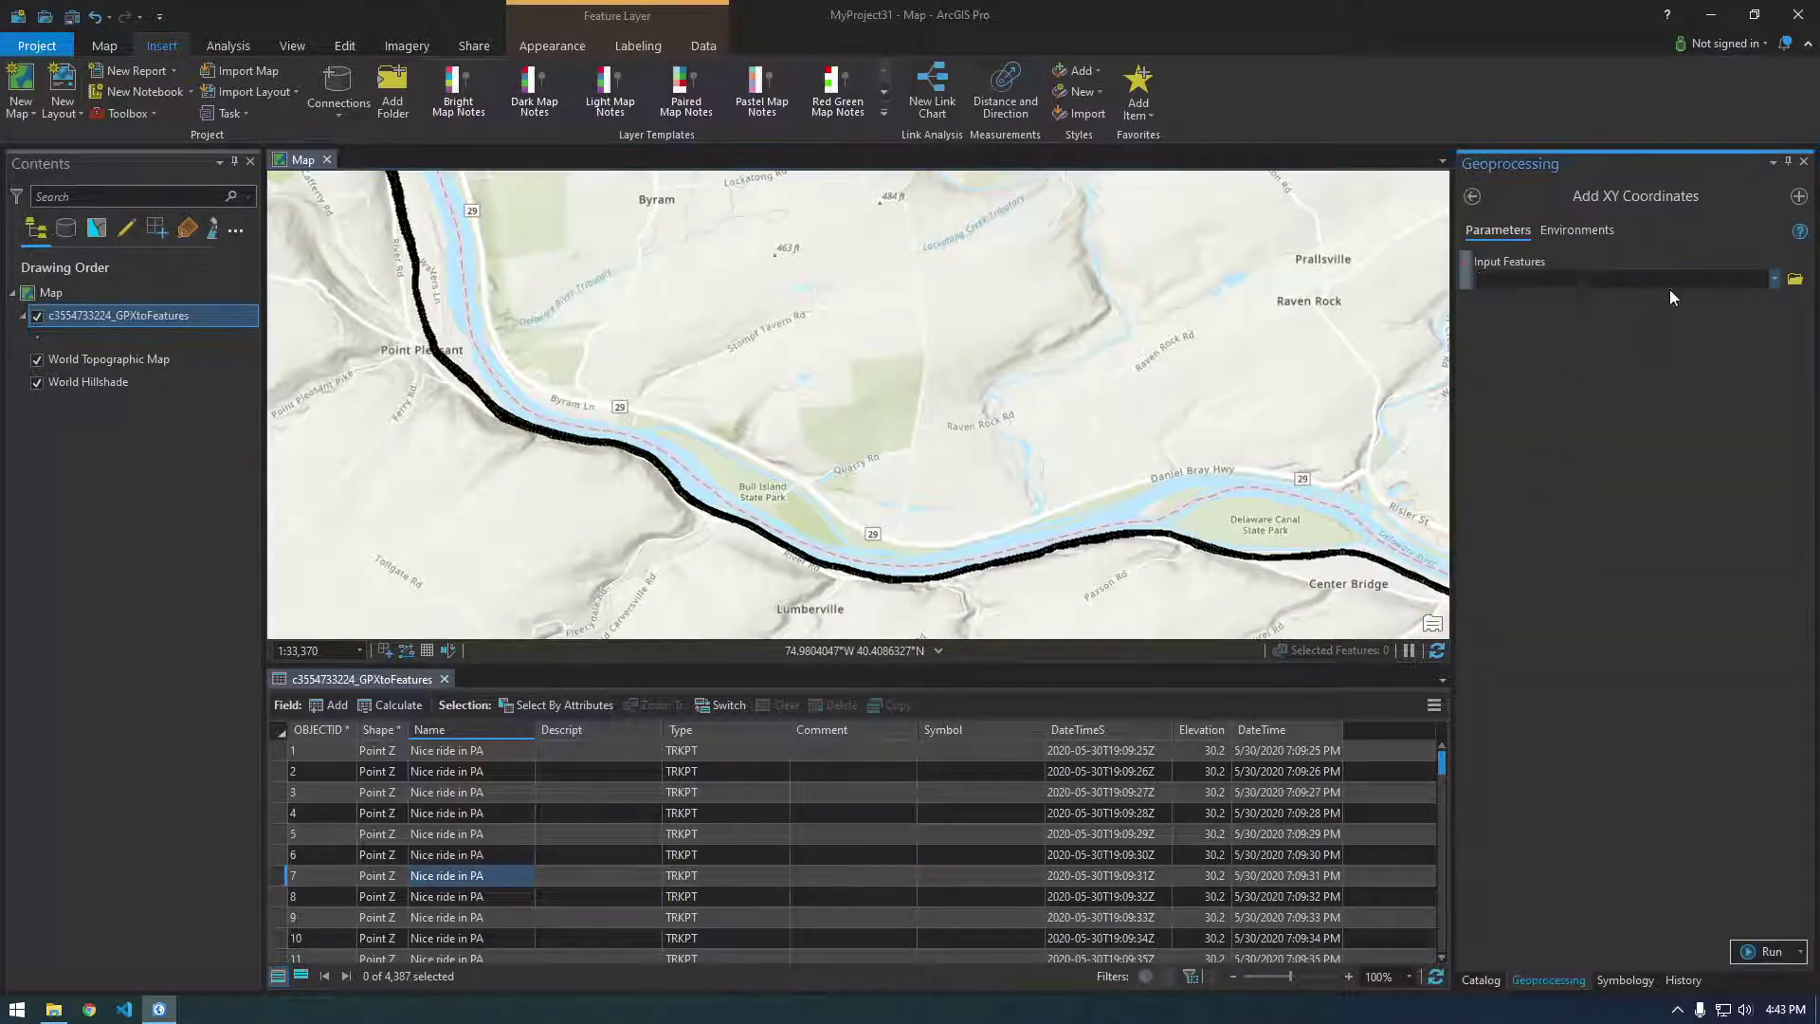
click(1774, 279)
click(1607, 299)
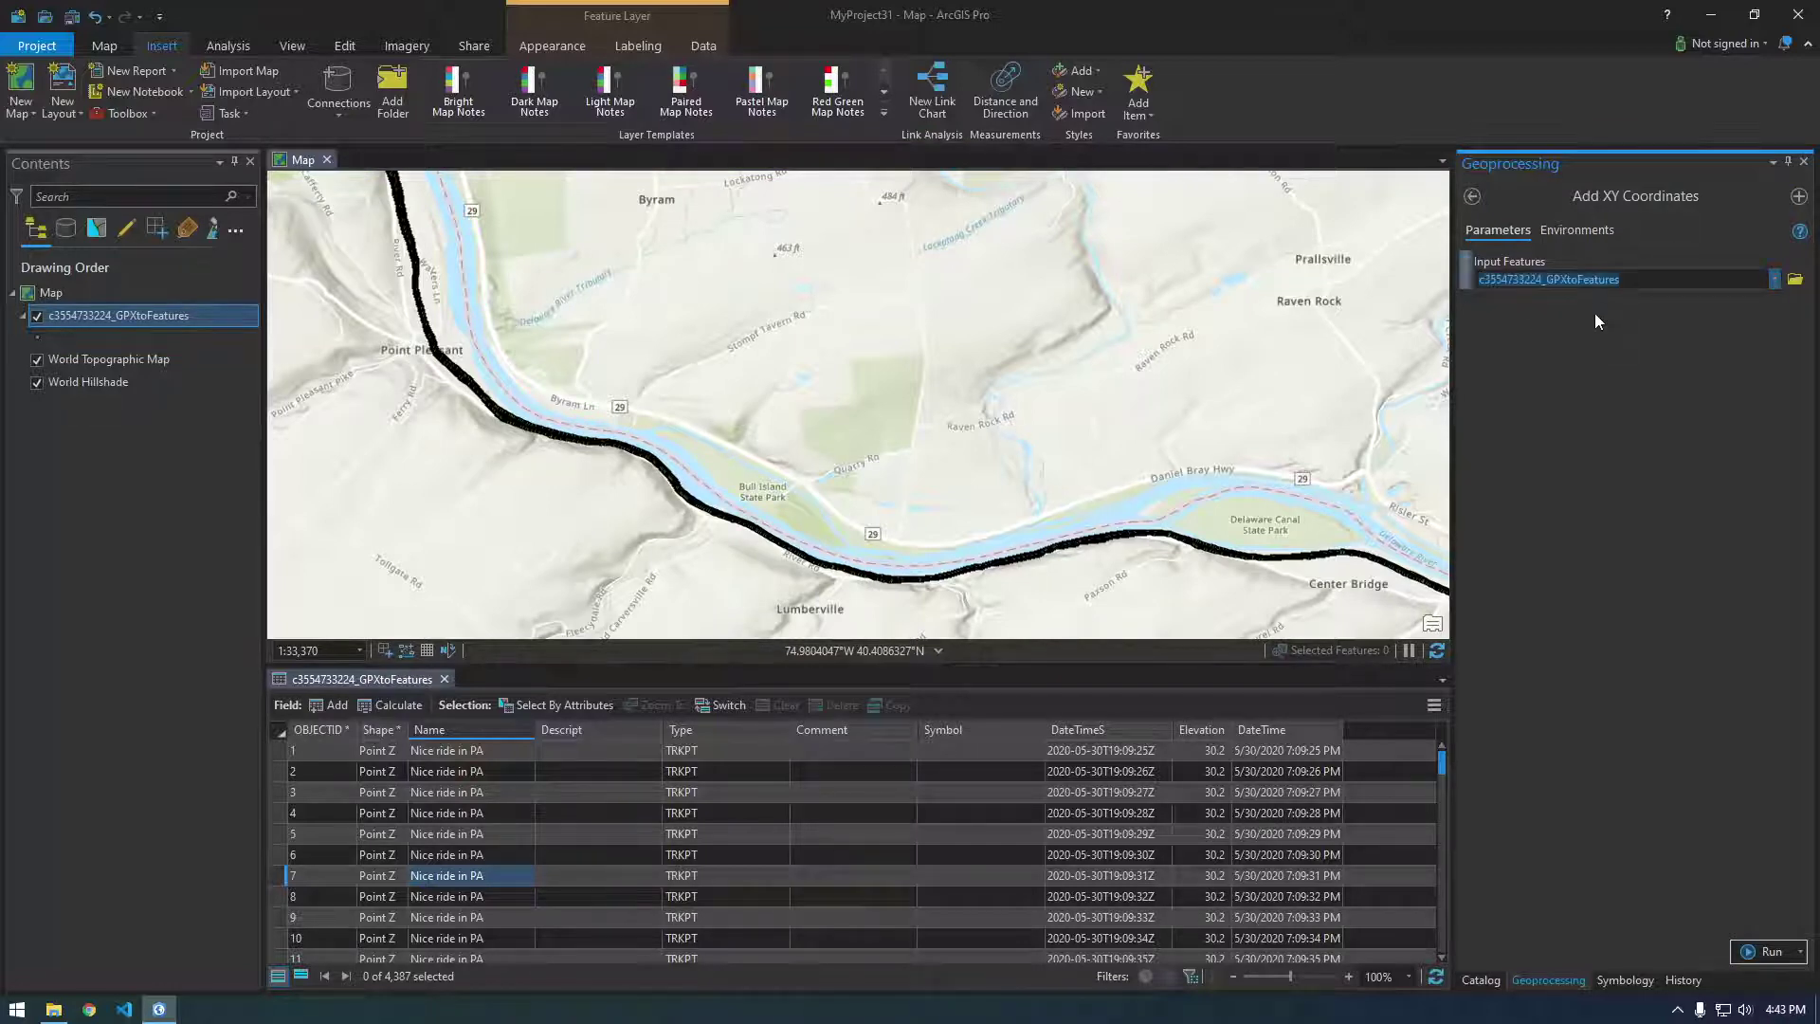
click(1763, 952)
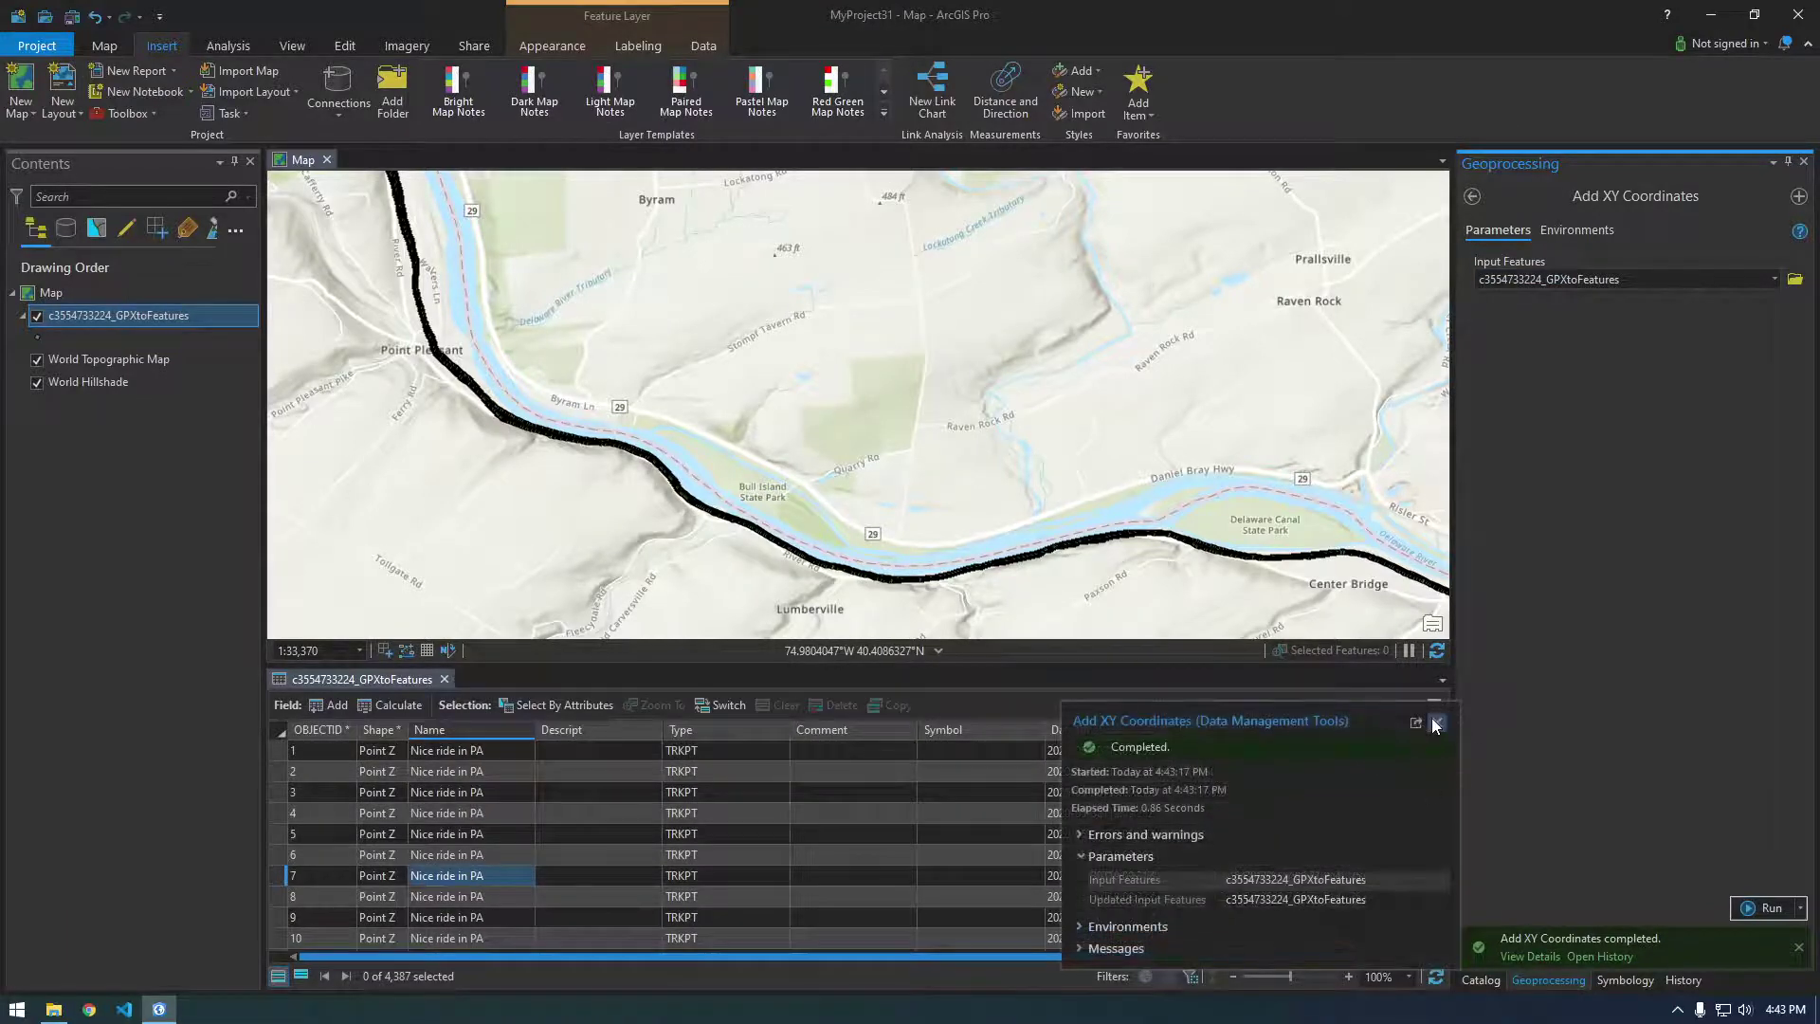
drag(1264, 958, 1415, 958)
click(1295, 754)
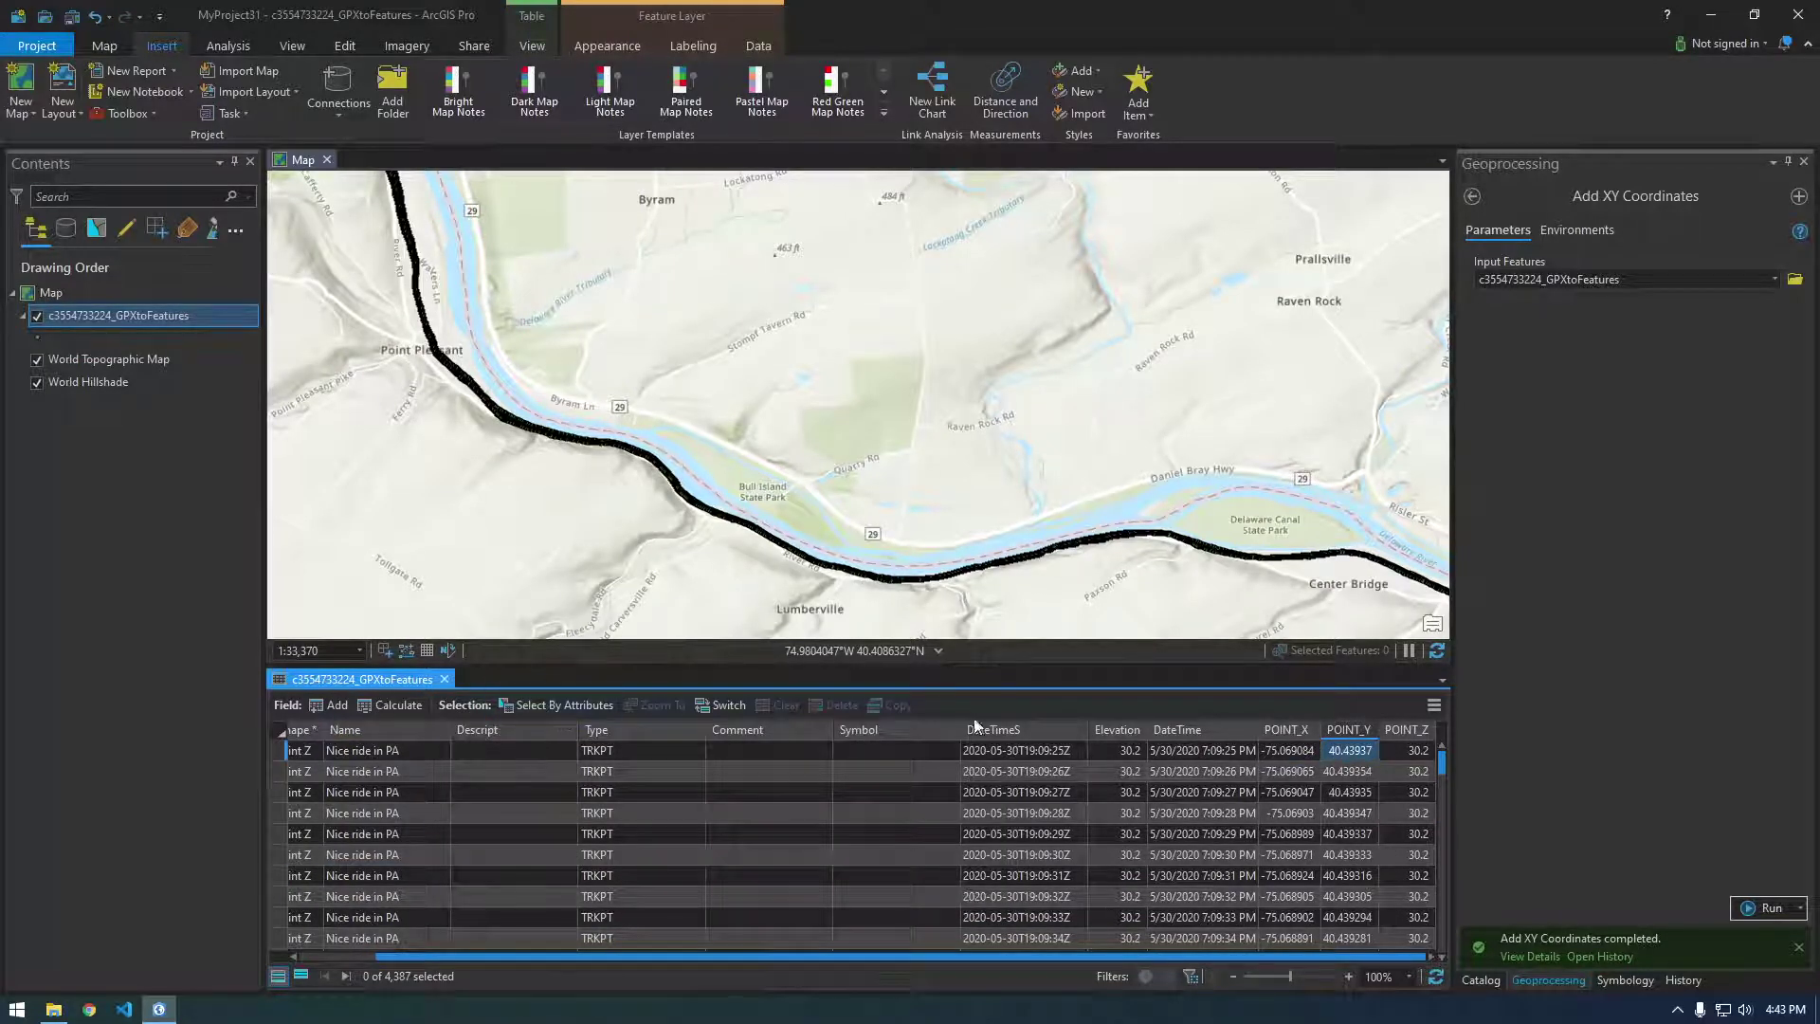
drag(959, 668, 959, 634)
drag(969, 559, 1053, 536)
scroll(872, 531, up, 5)
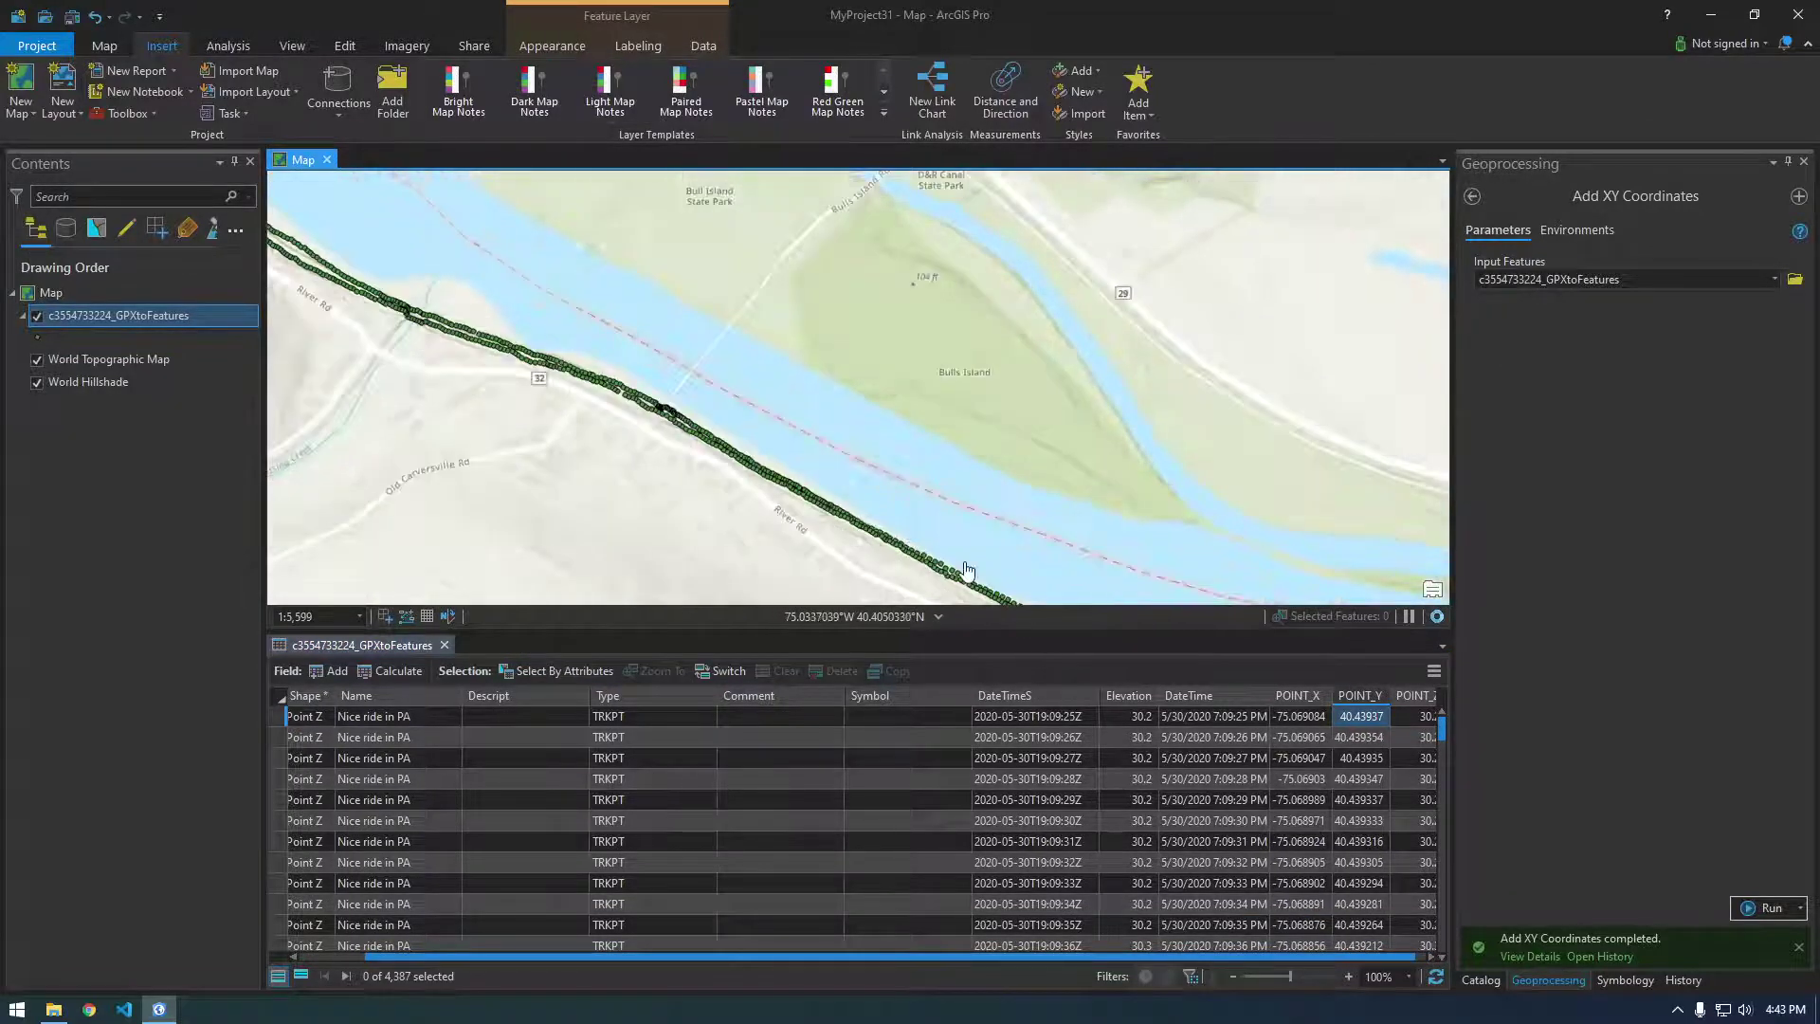
scroll(891, 436, down, 5)
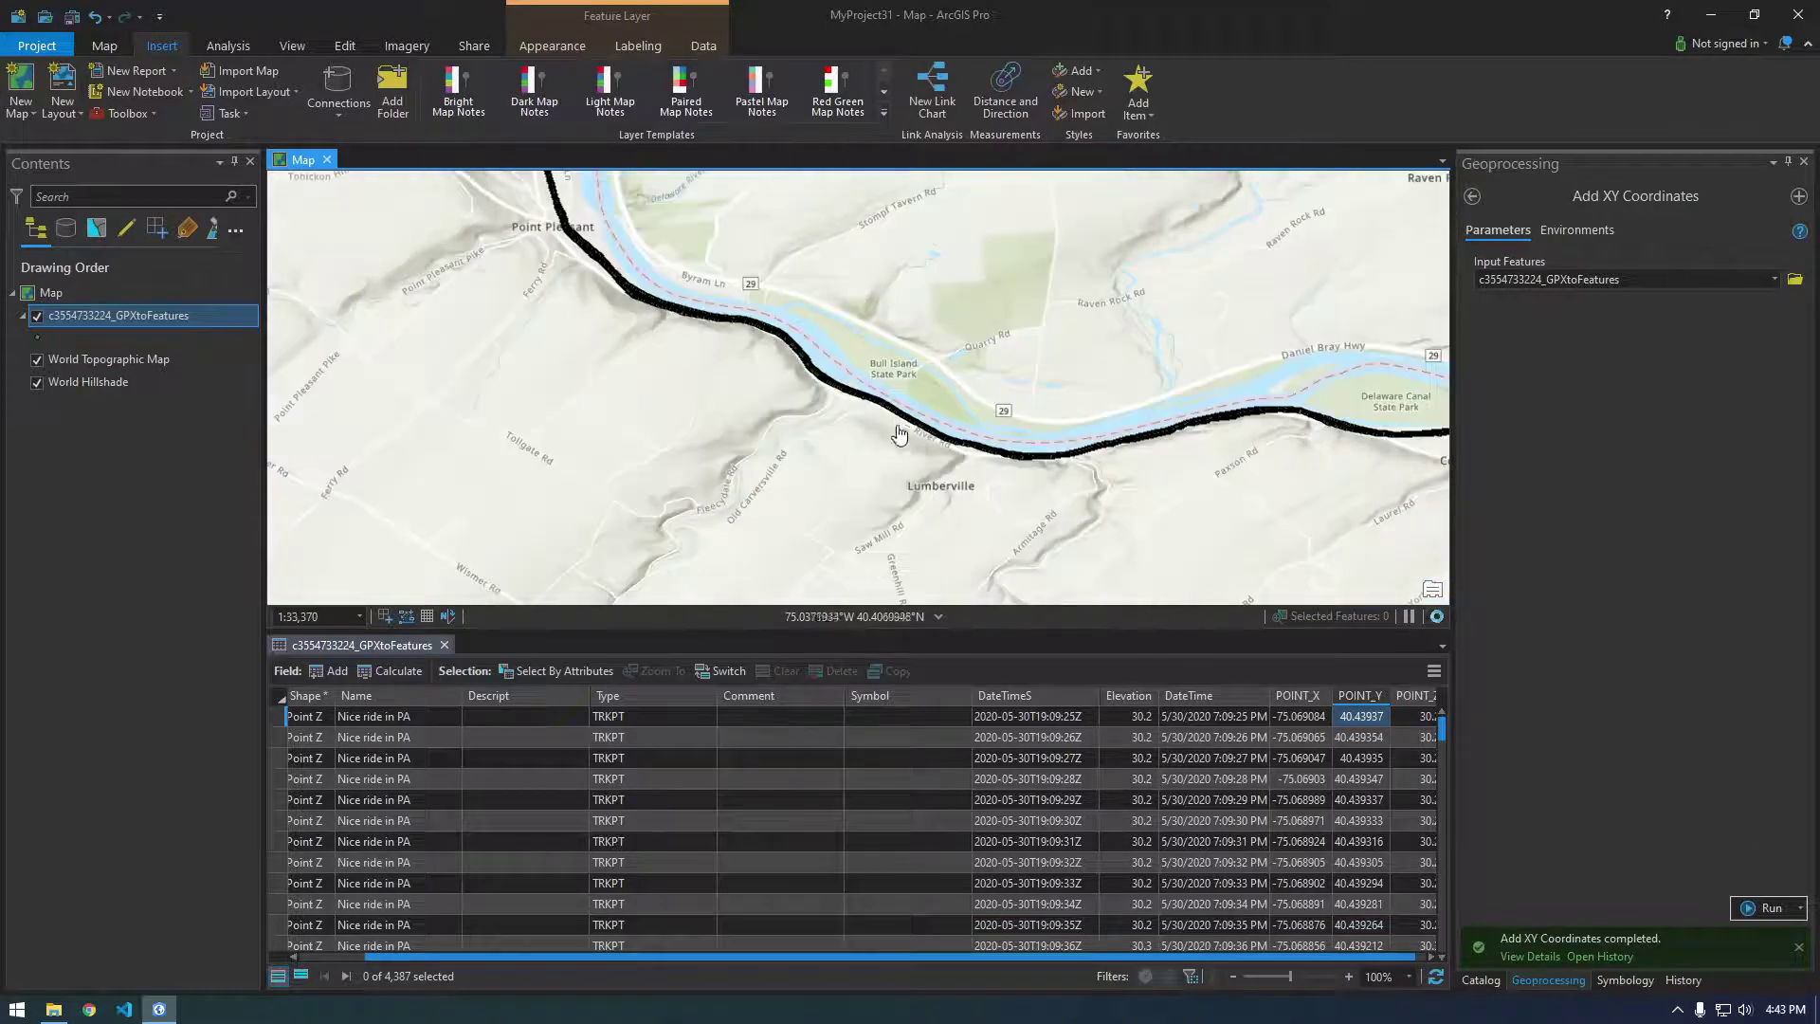
scroll(895, 439, up, 6)
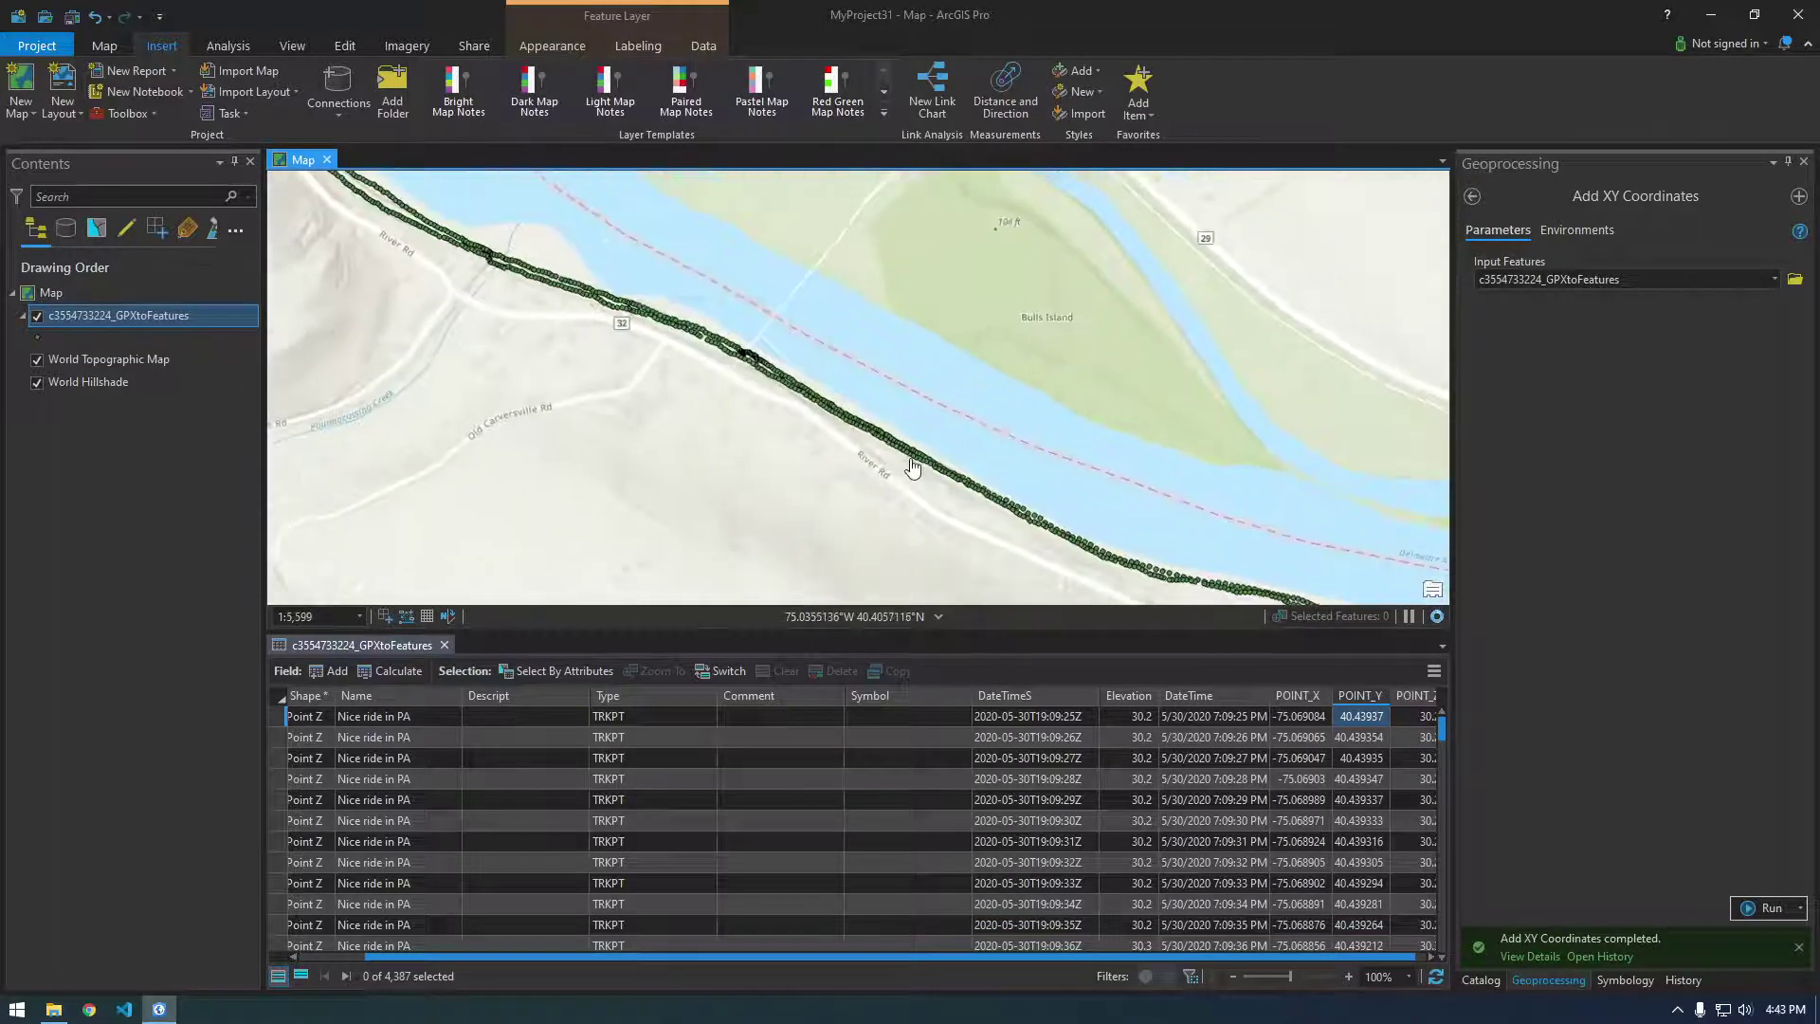
drag(1153, 521, 812, 395)
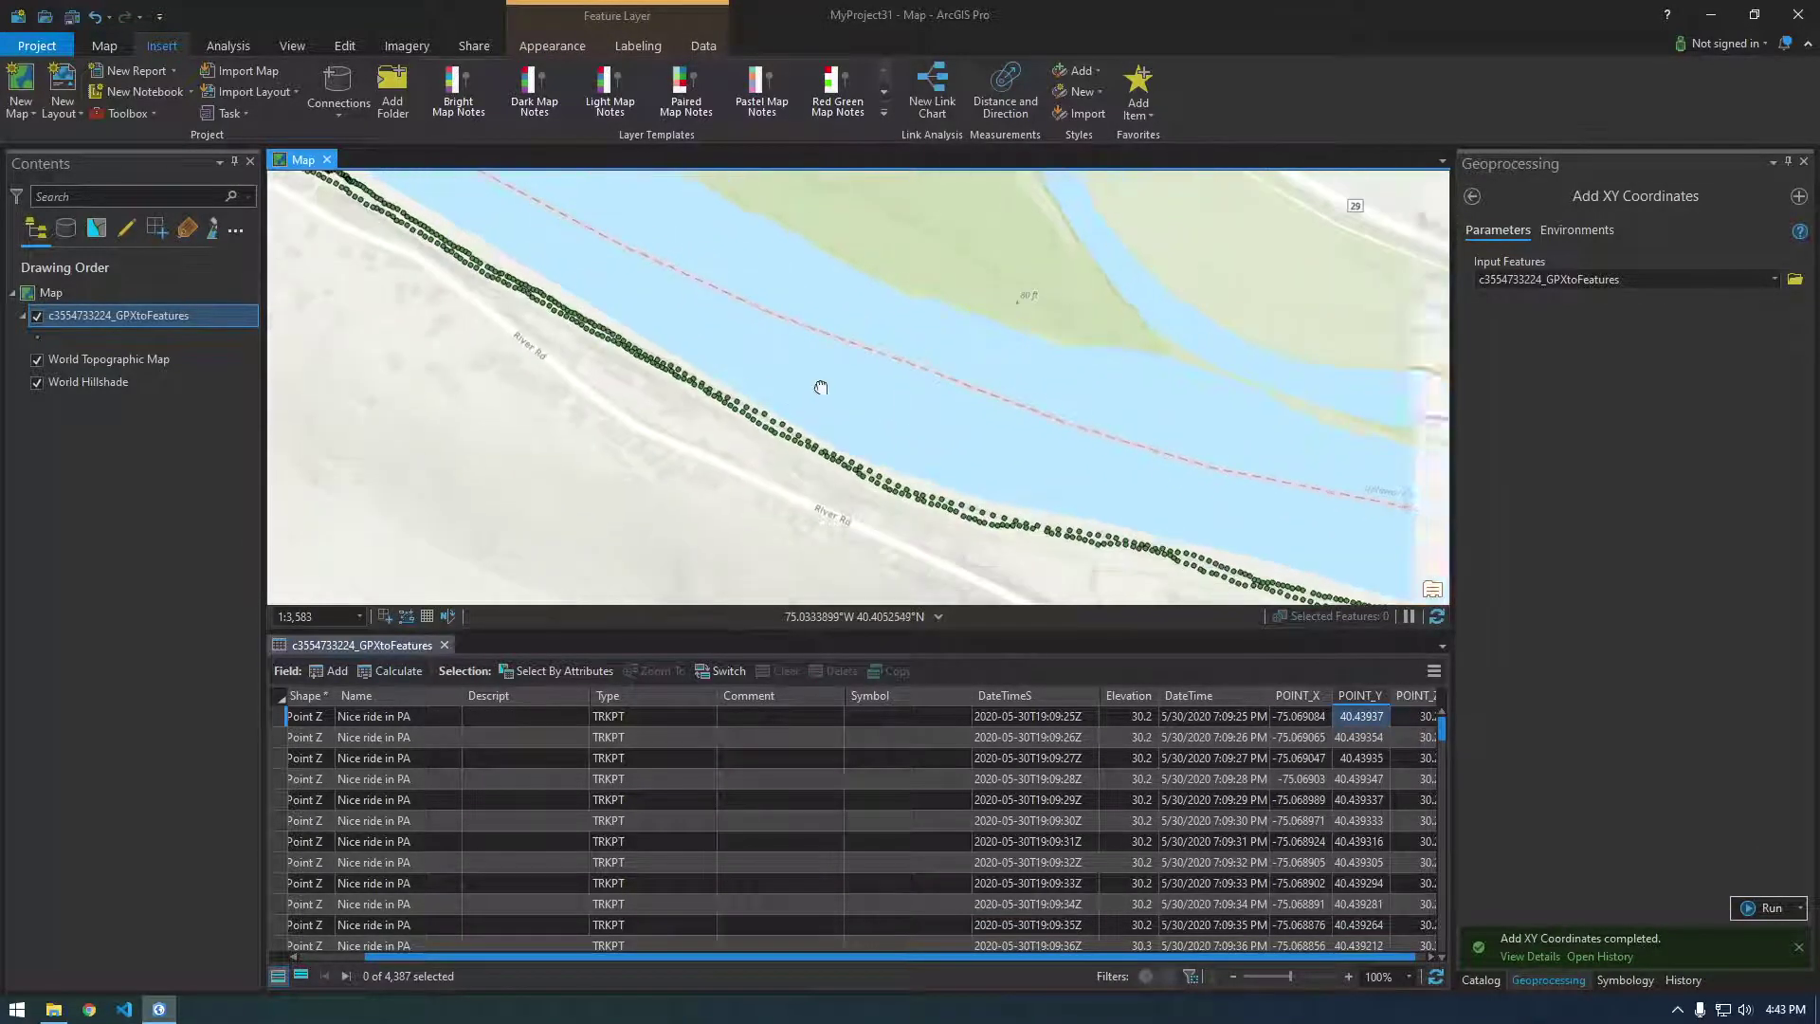
scroll(981, 506, down, 4)
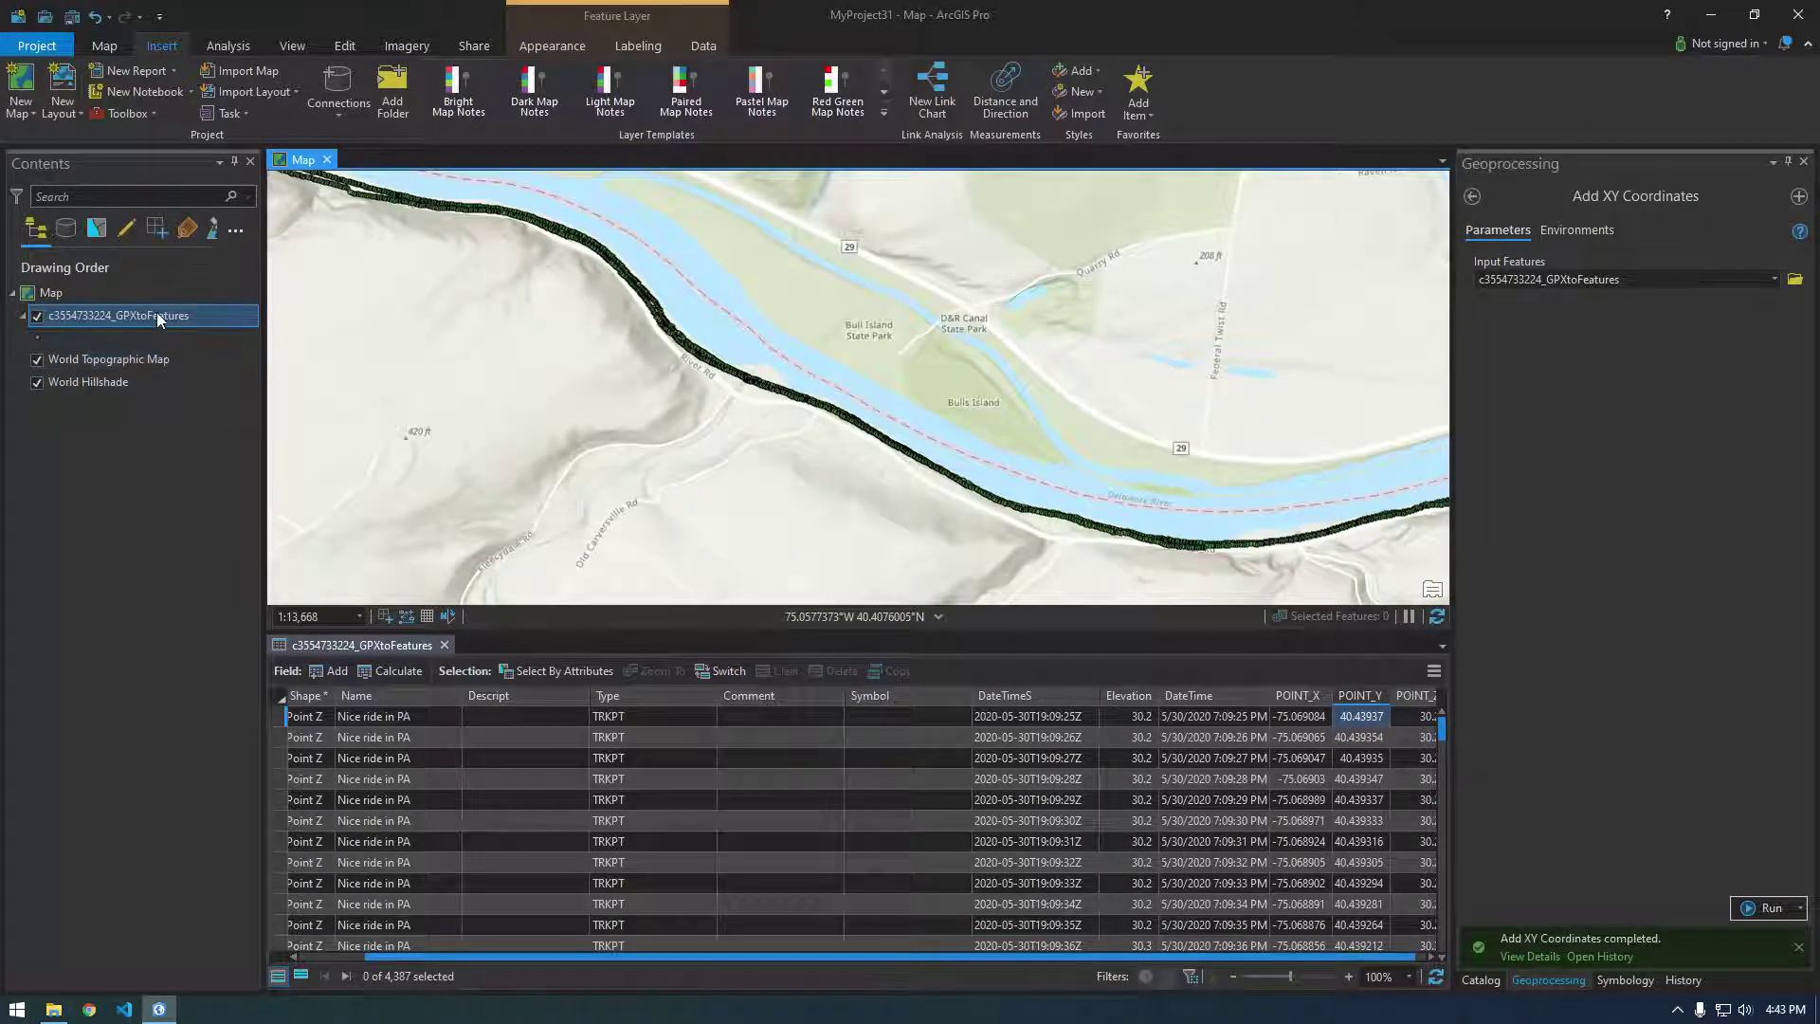
Step: Open the point layer's Symbology, choose Vary symbology by attribute and expand Color
right_click(157, 315)
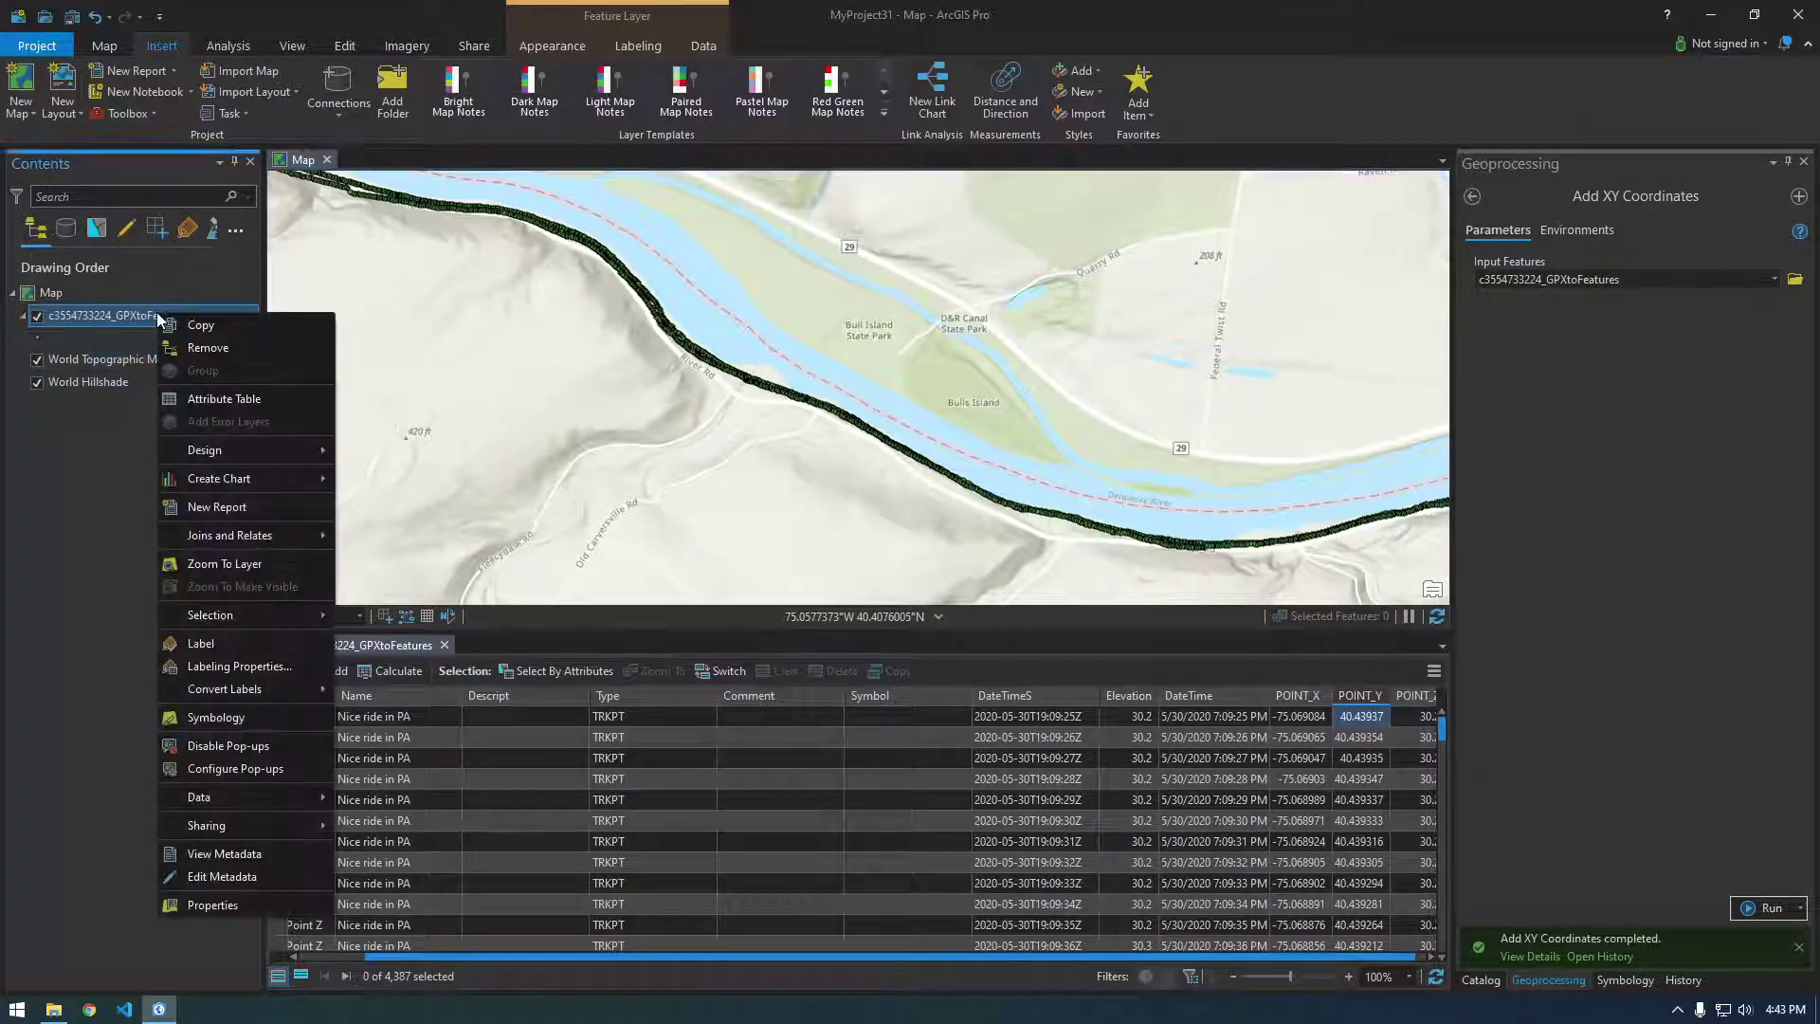
click(229, 720)
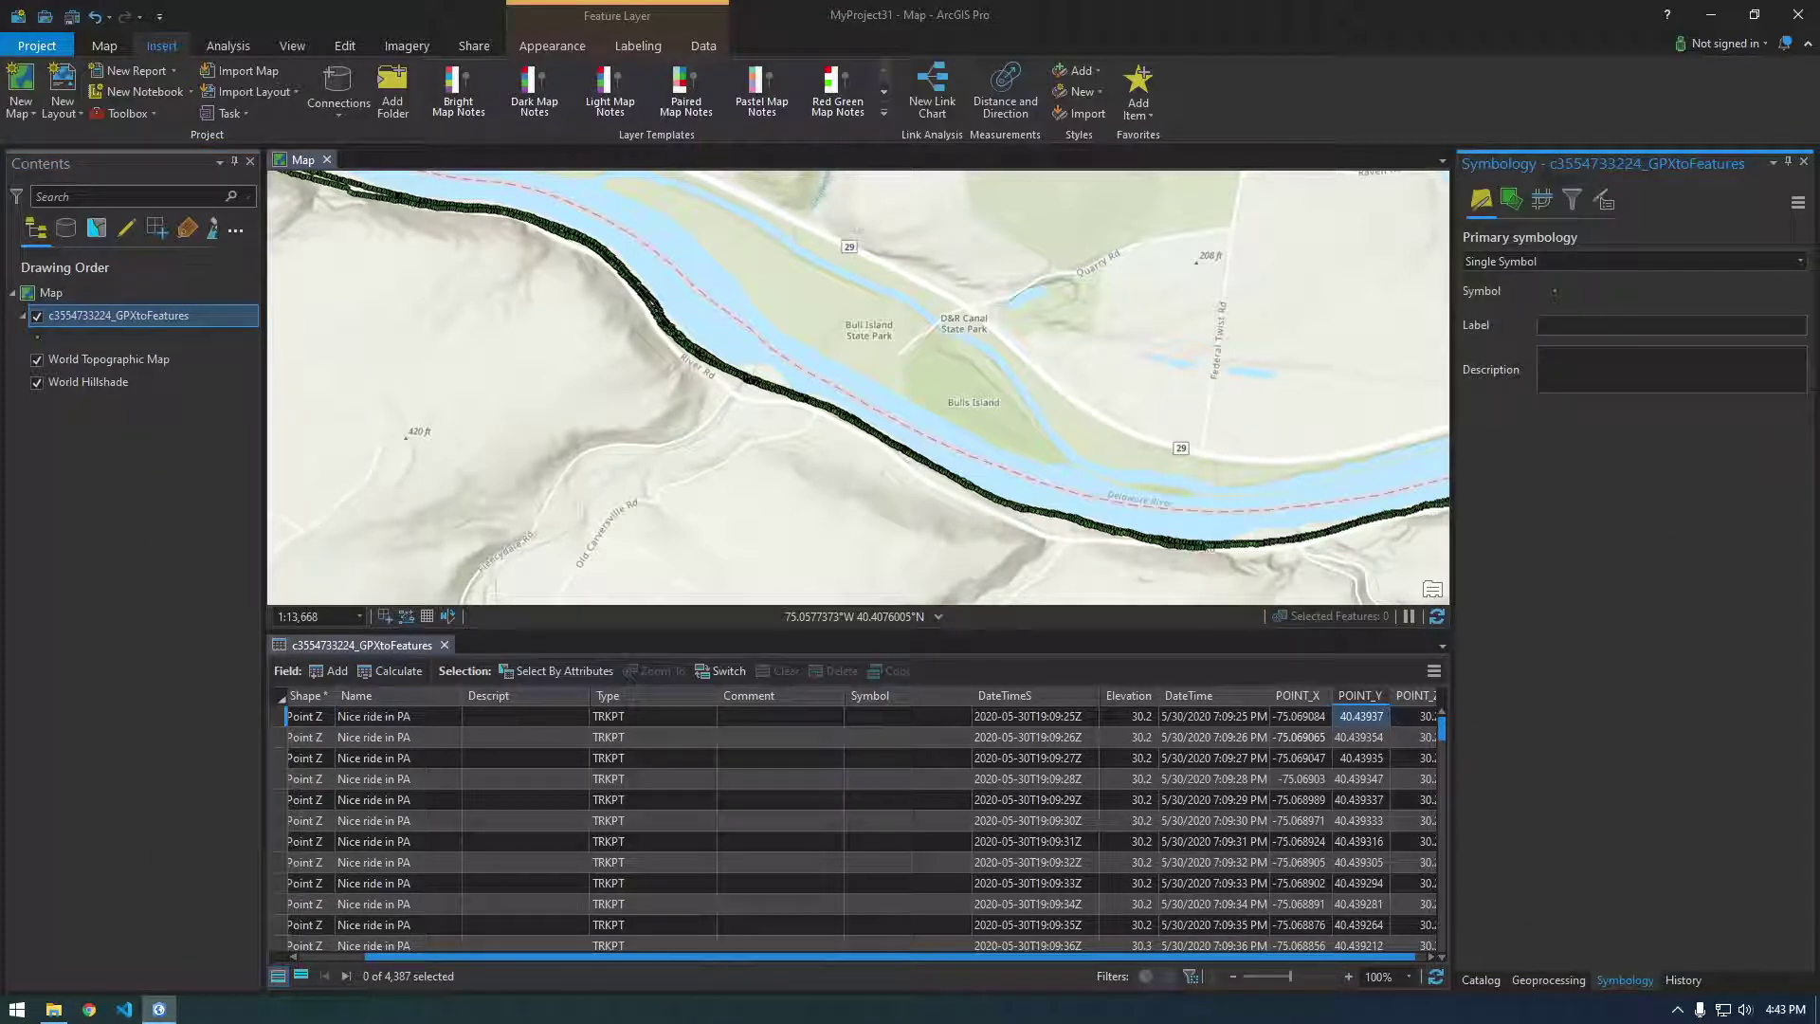
click(1510, 206)
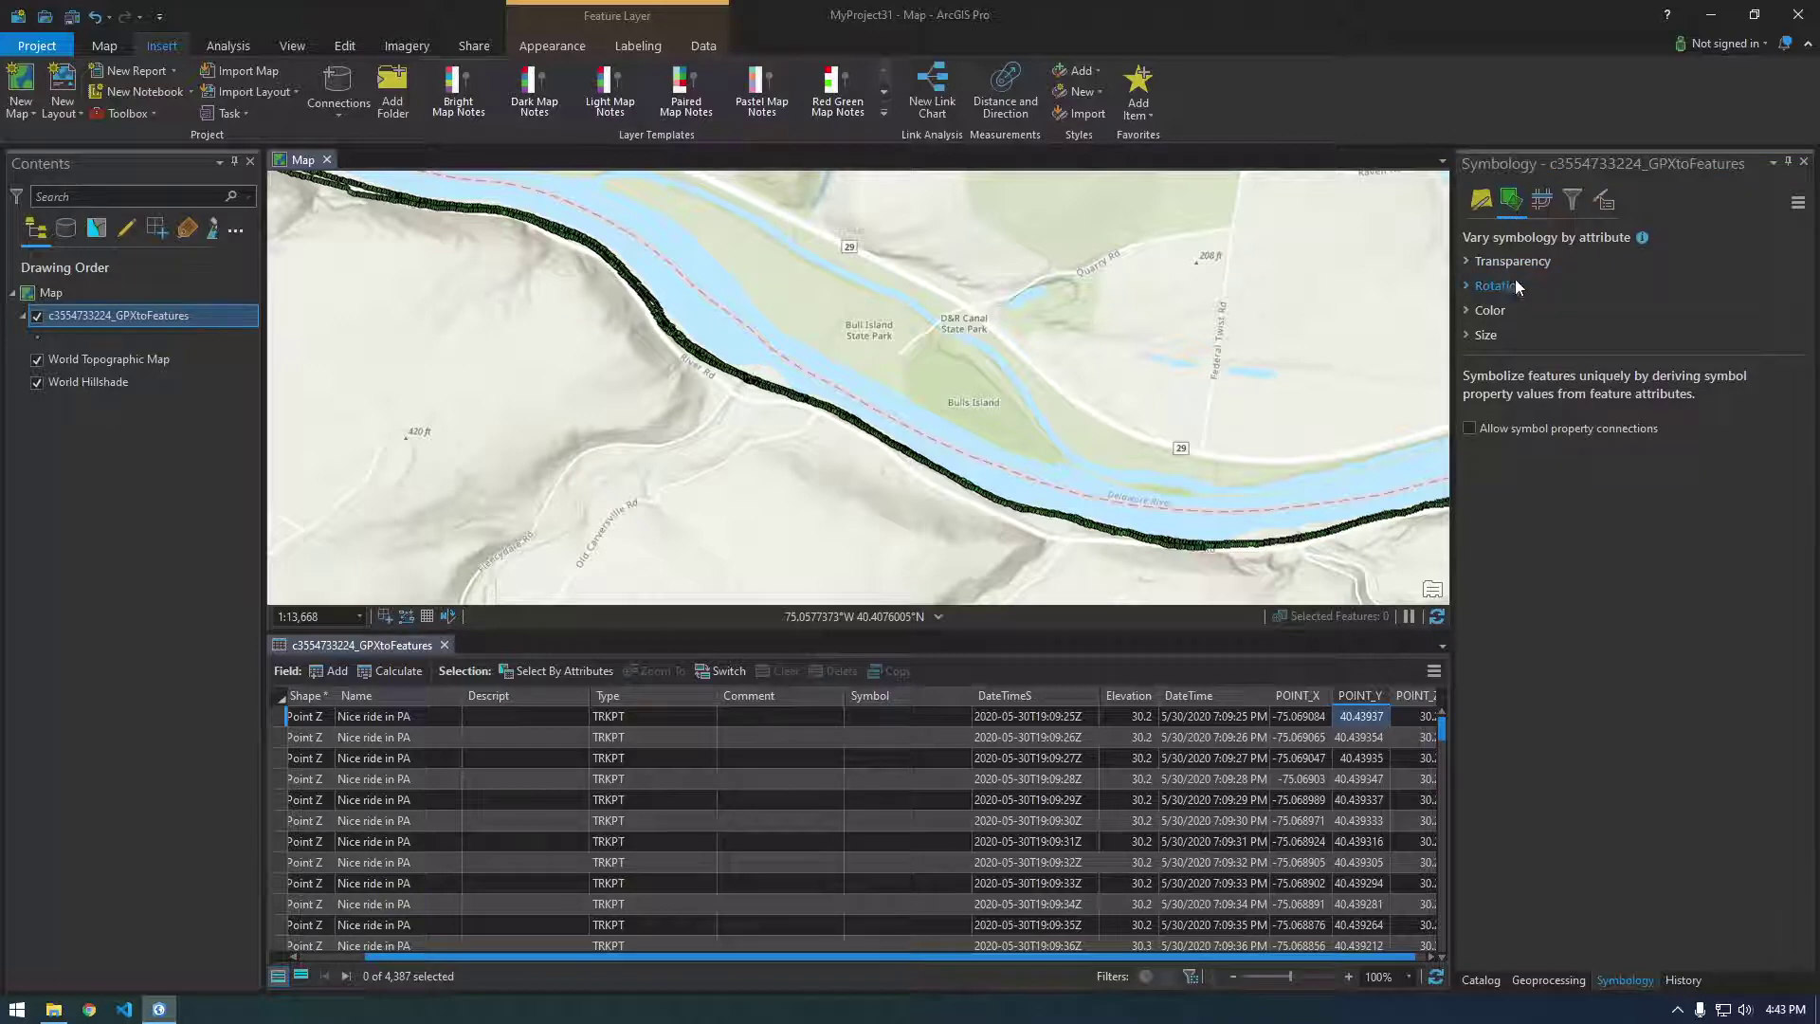
click(1469, 311)
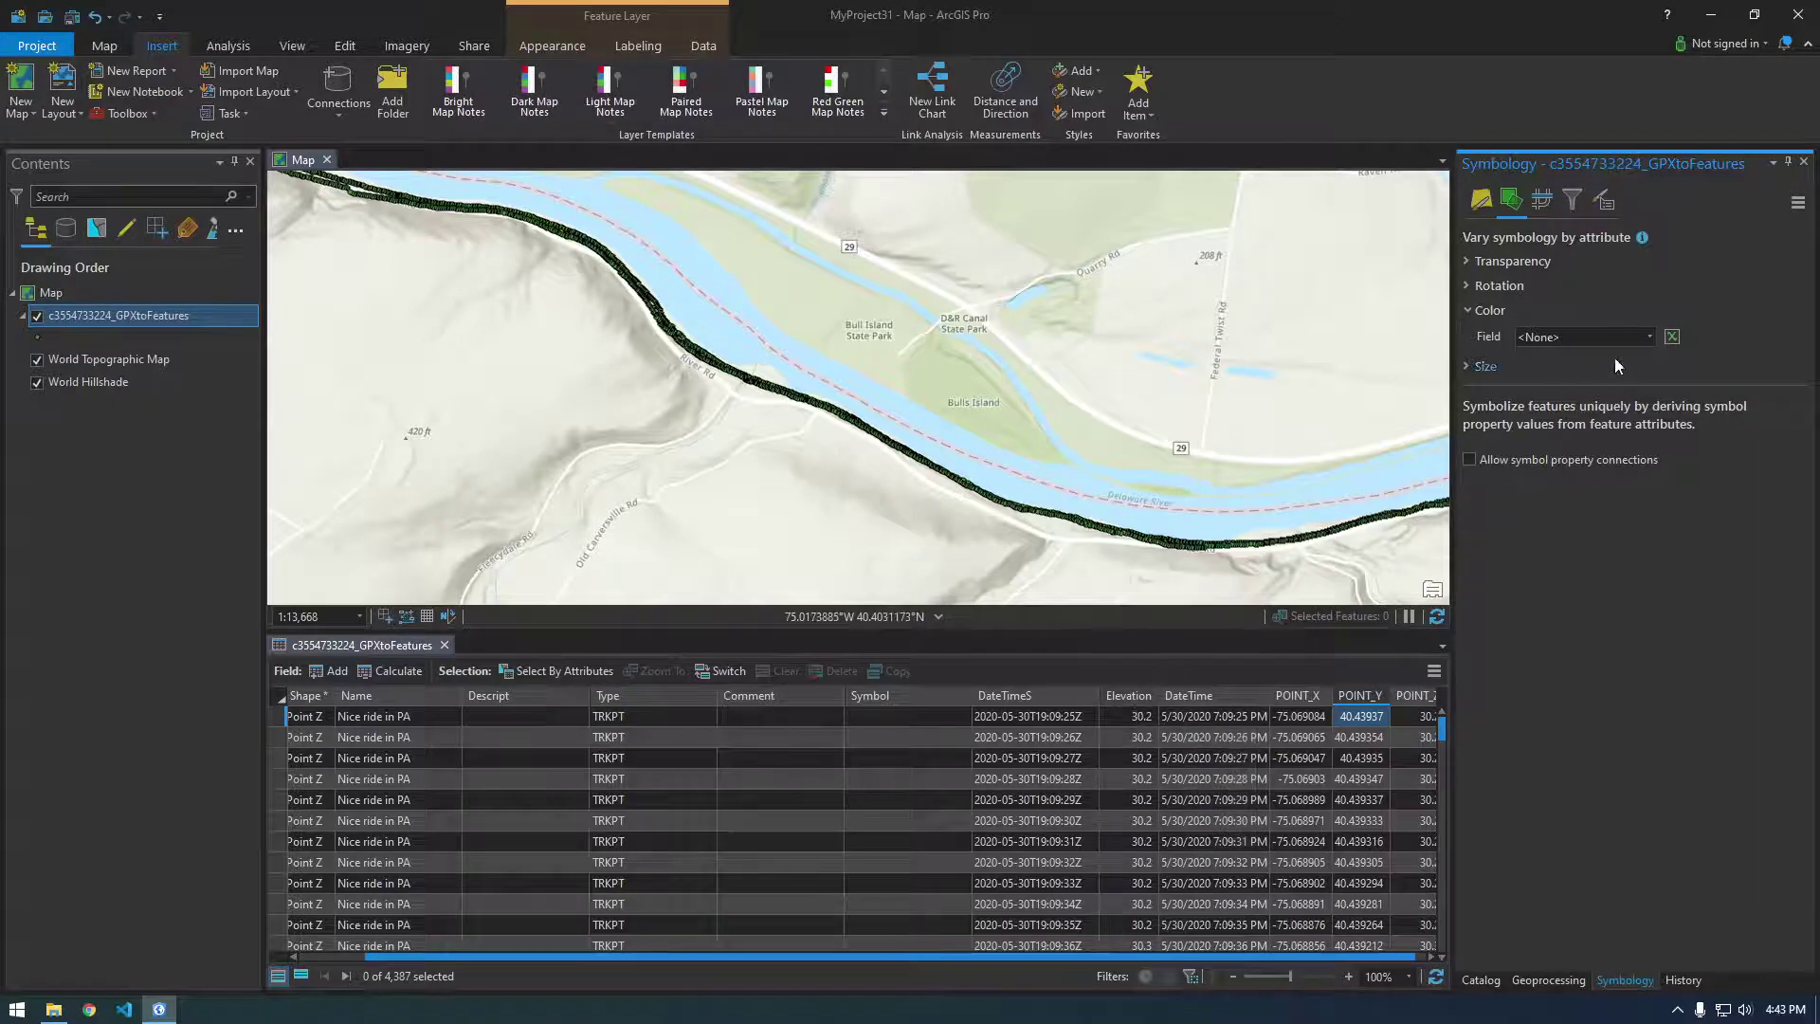
Step: Set the Color field to Elevation with the yellow-to-red scheme, spanning 23.6 to 30.7
click(1650, 336)
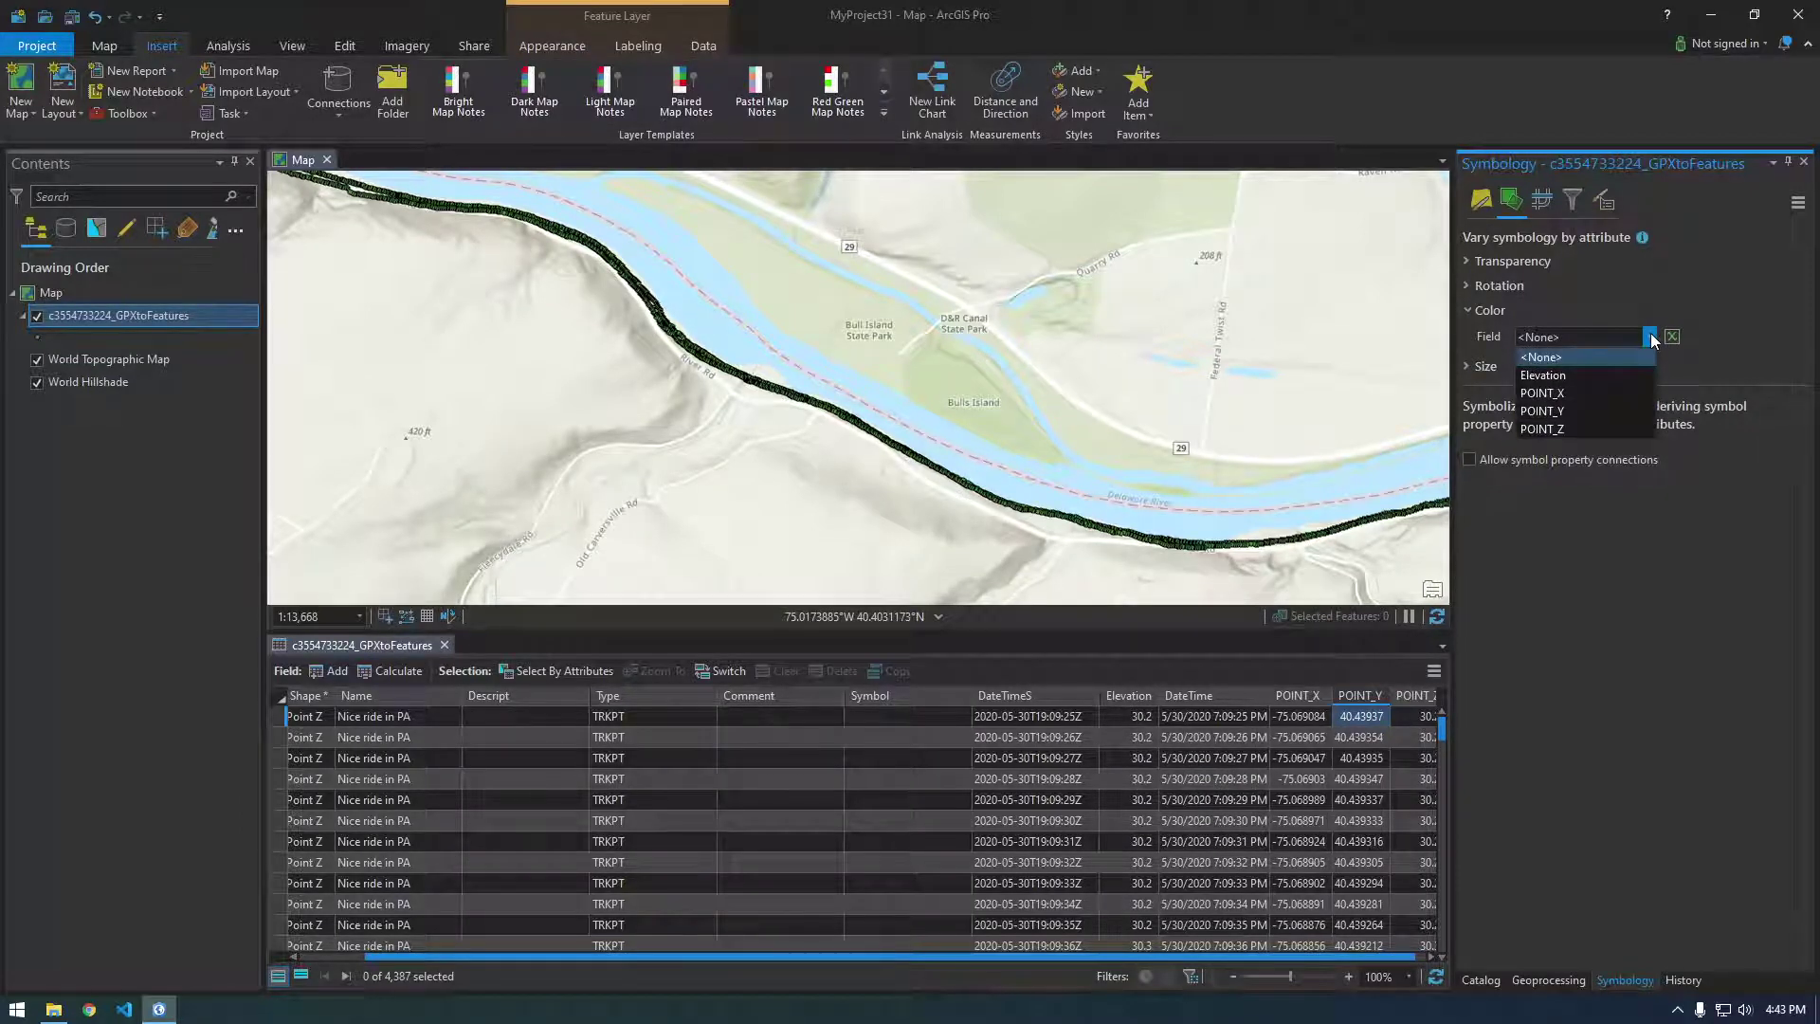
click(1607, 374)
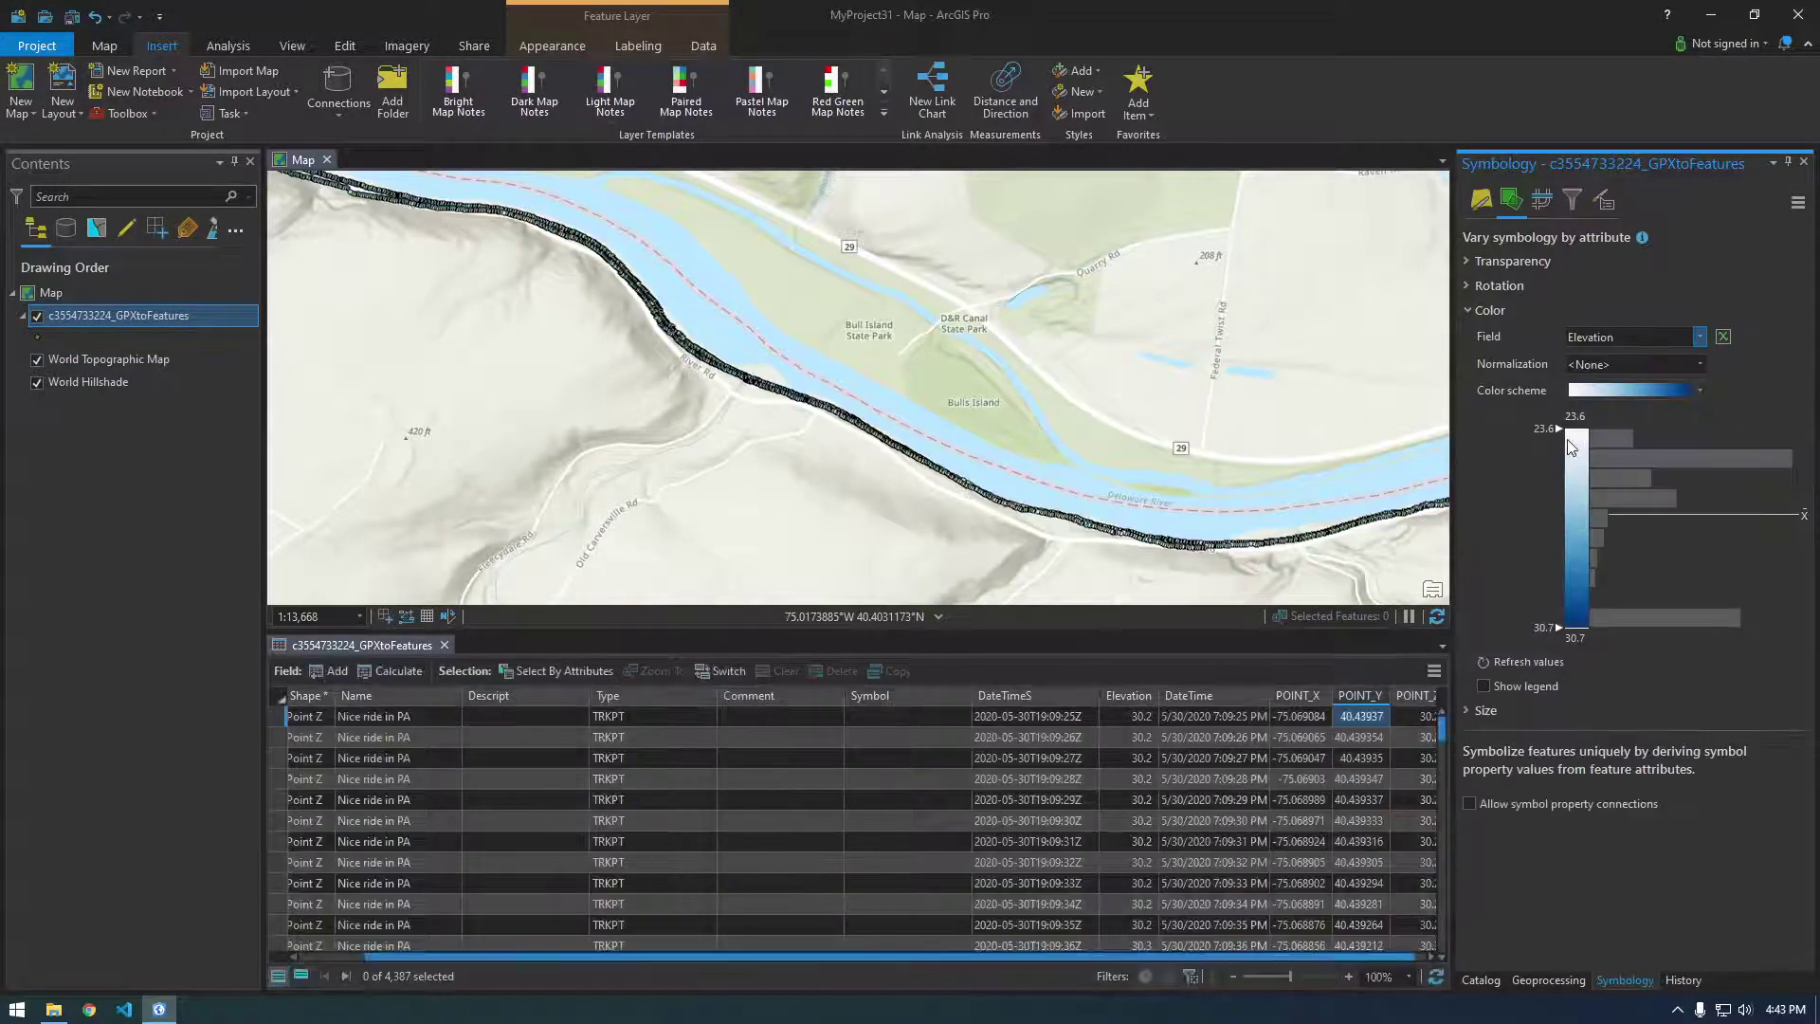
click(1700, 389)
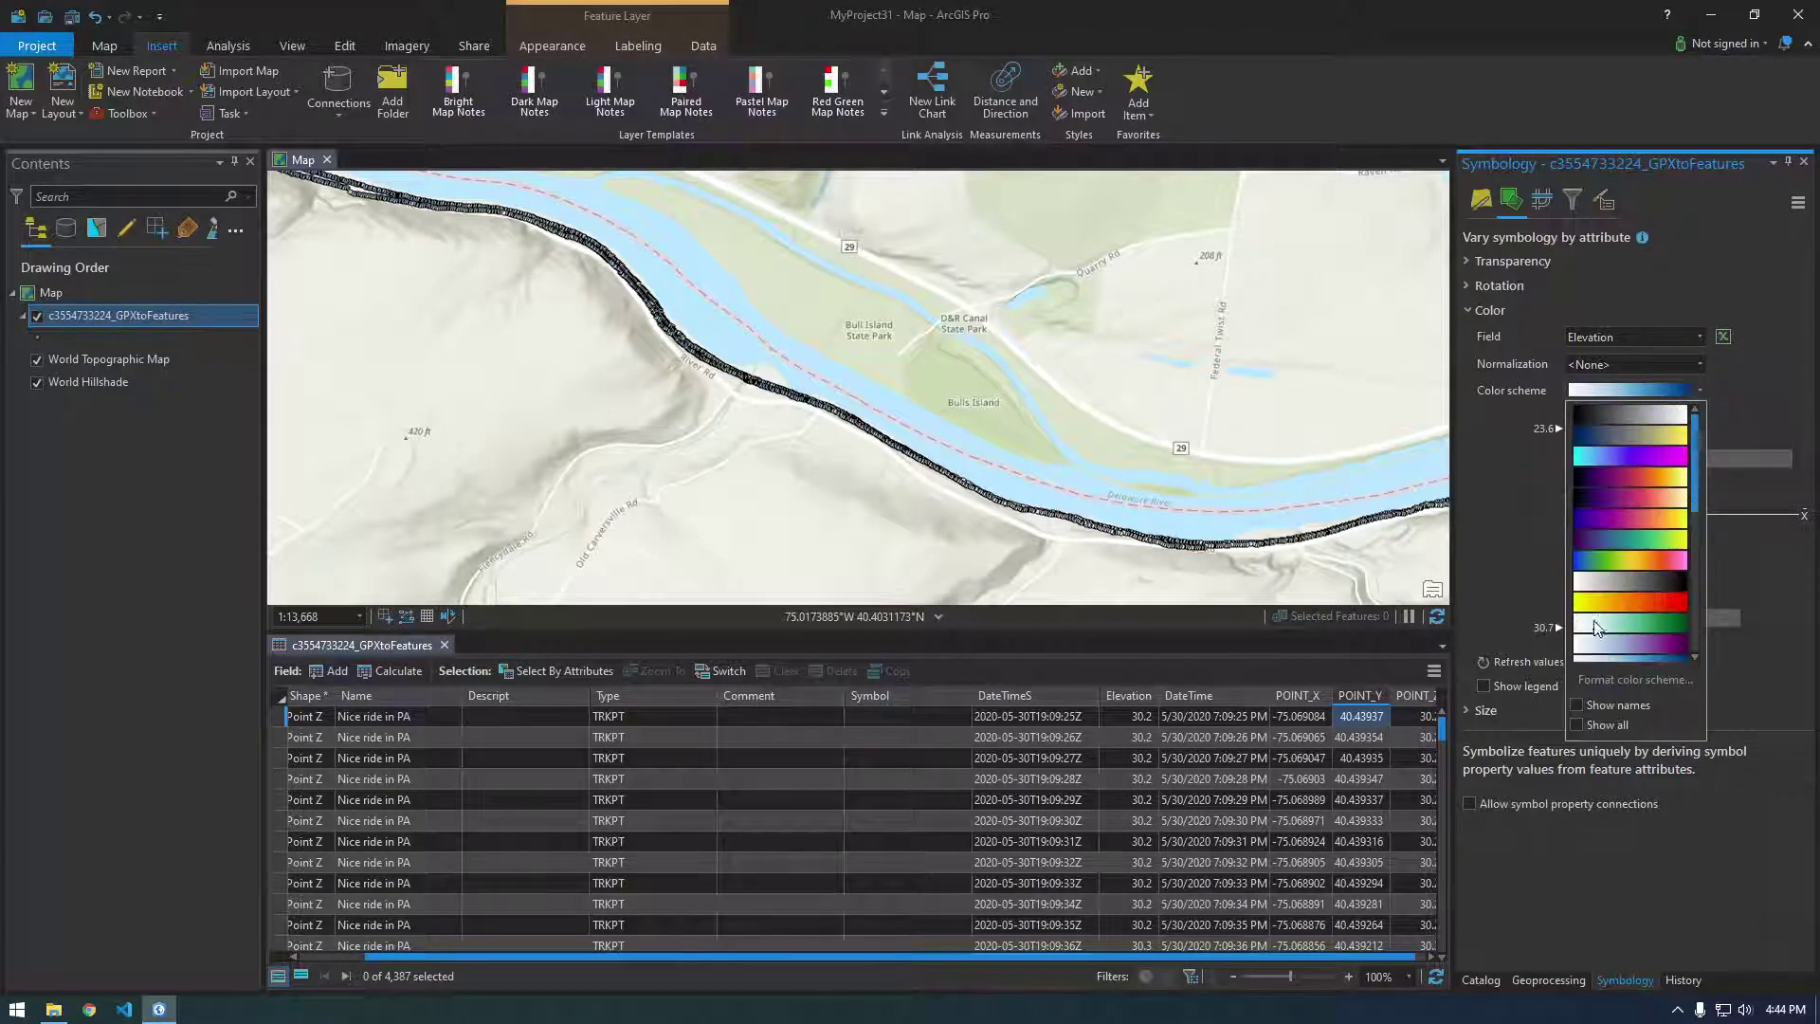
click(1589, 600)
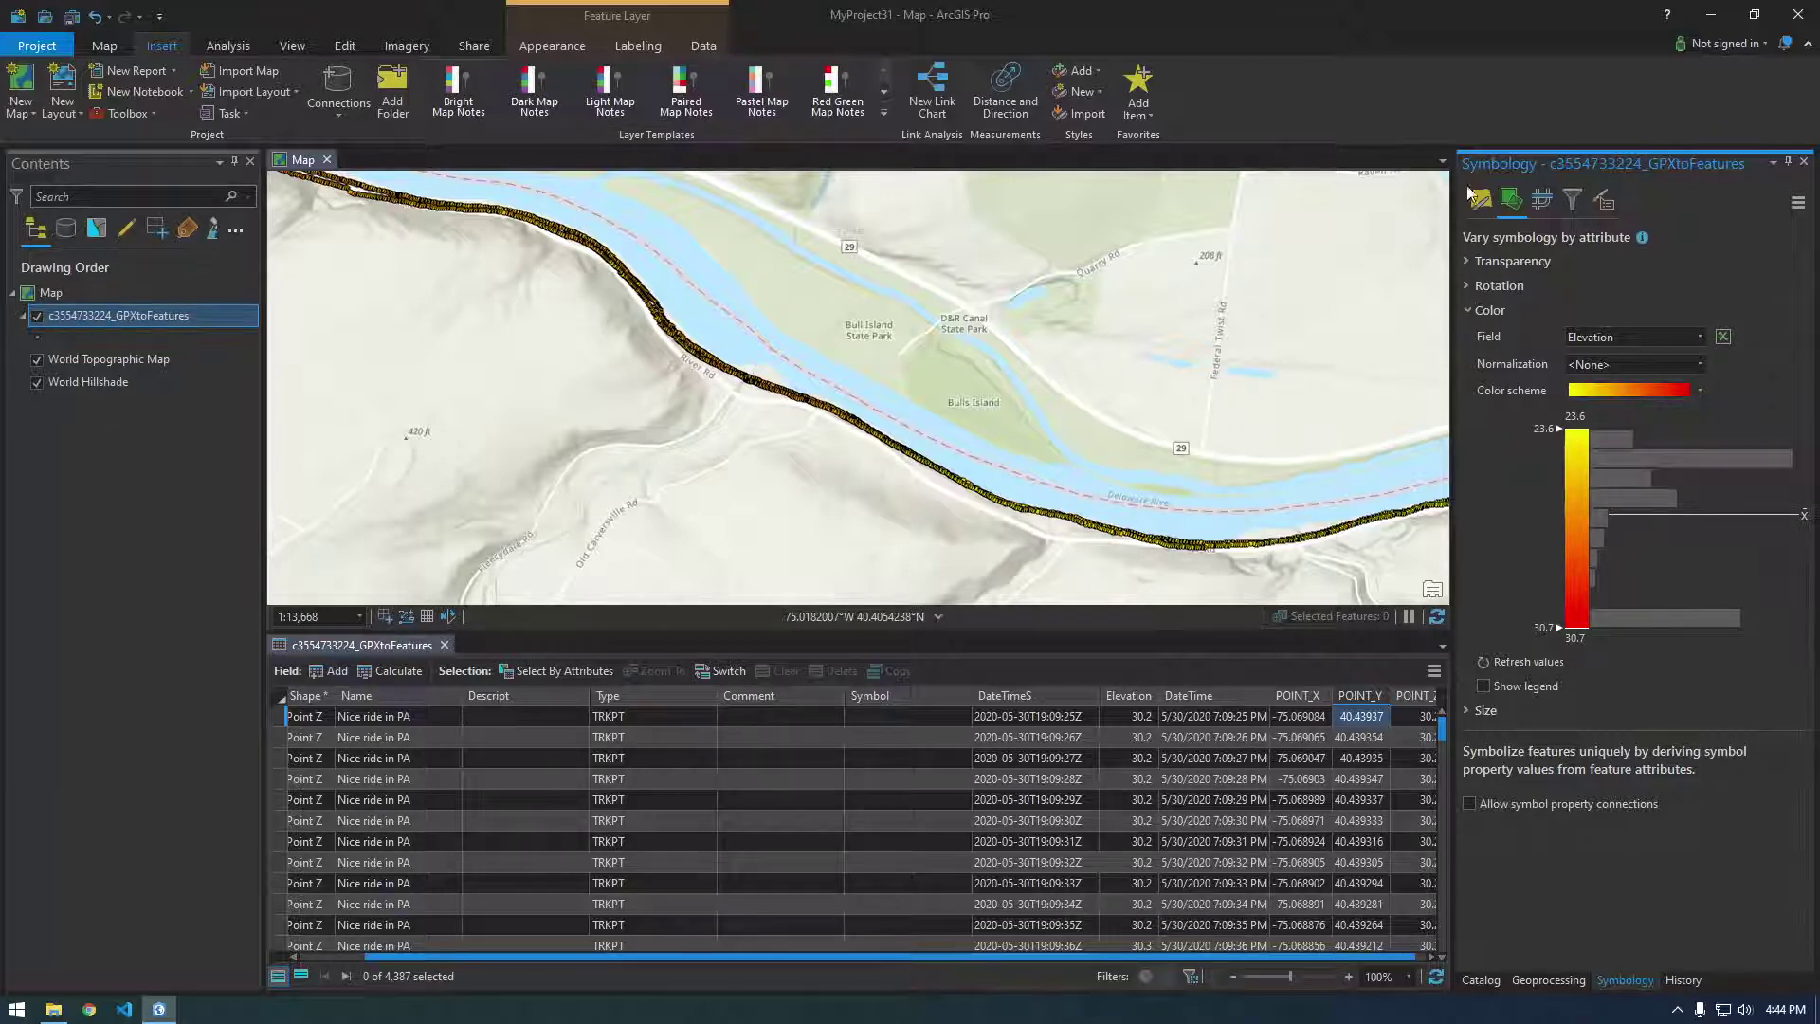
Step: Zoom and pan along the river to inspect track points shading from yellow to dark red
scroll(499, 370, down, 2)
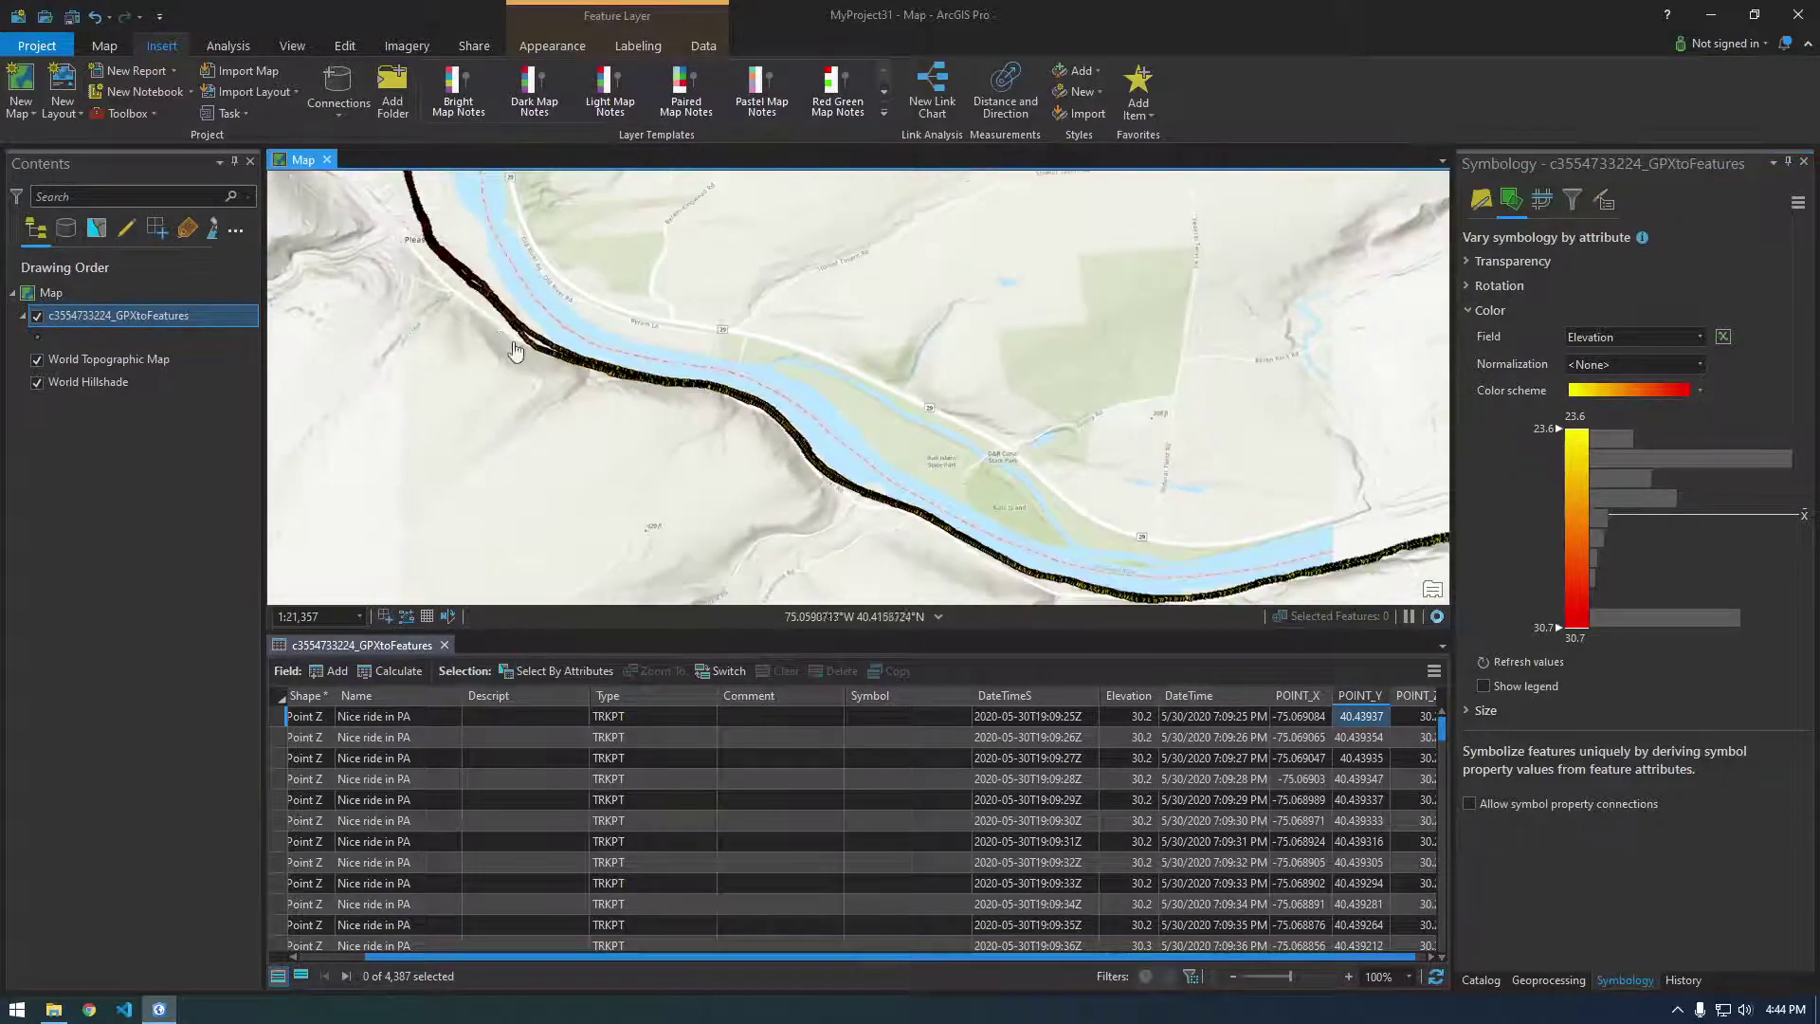
scroll(502, 339, up, 3)
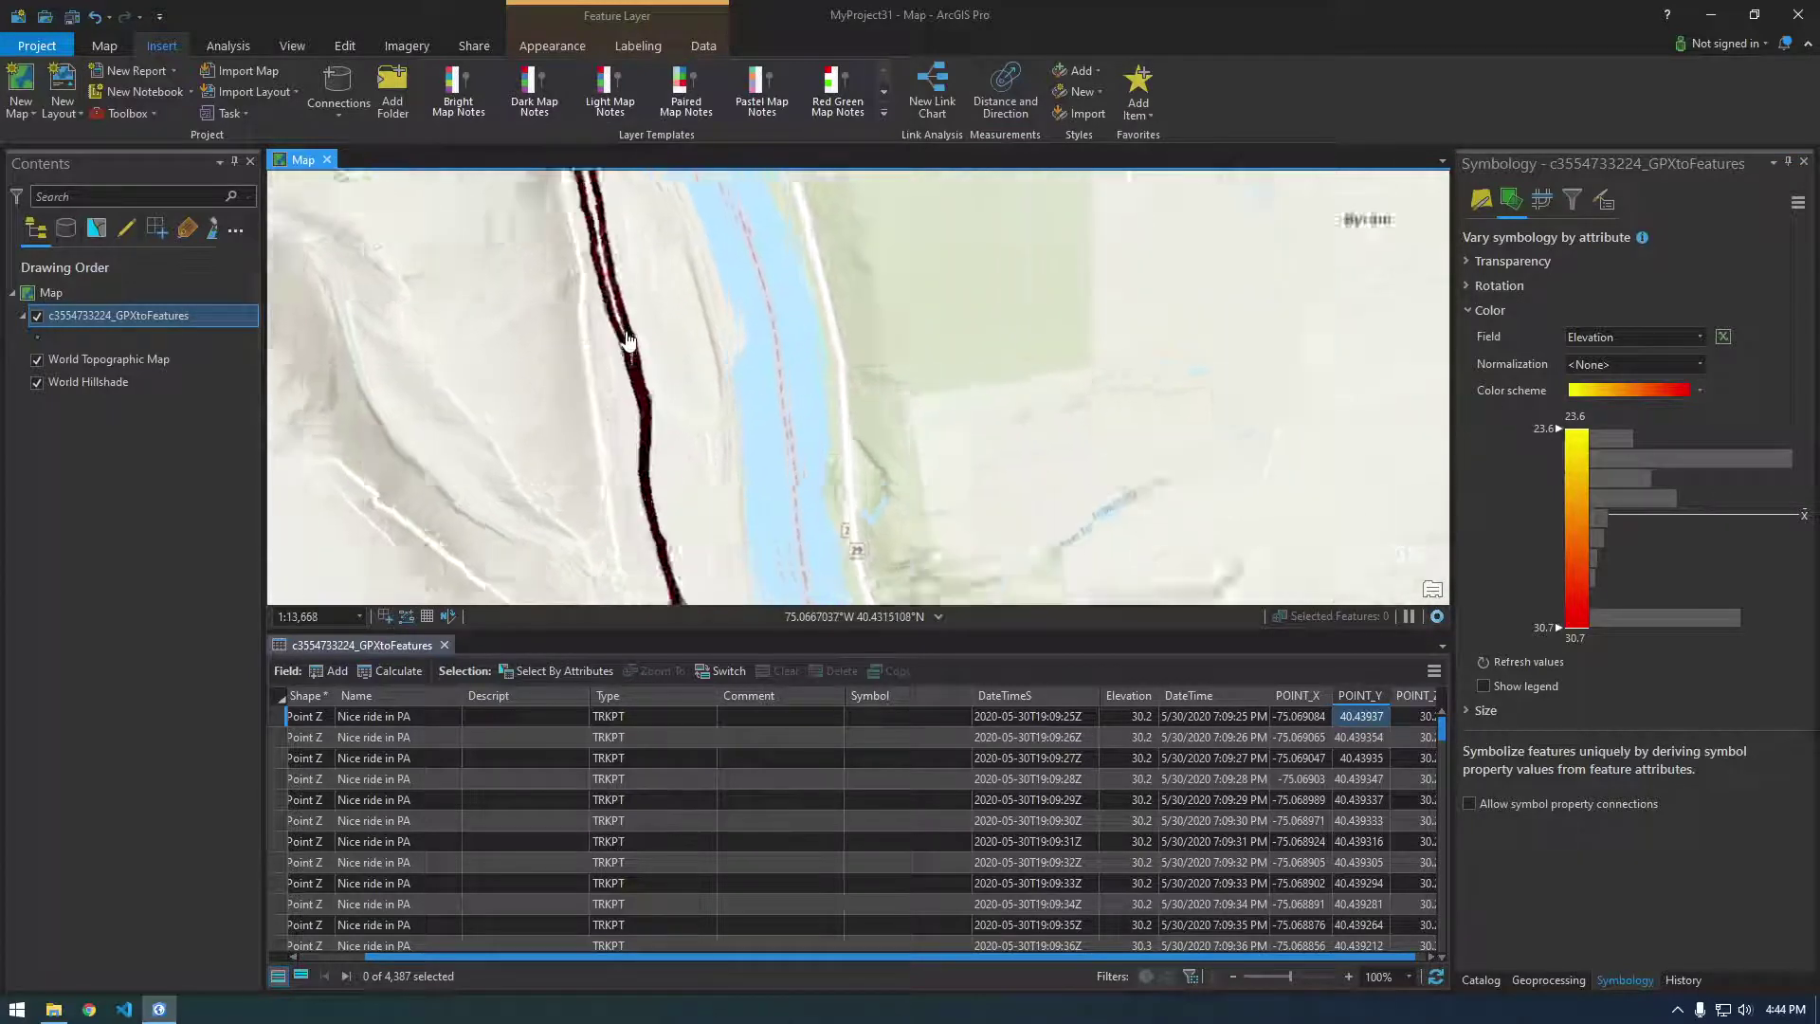
scroll(626, 338, up, 4)
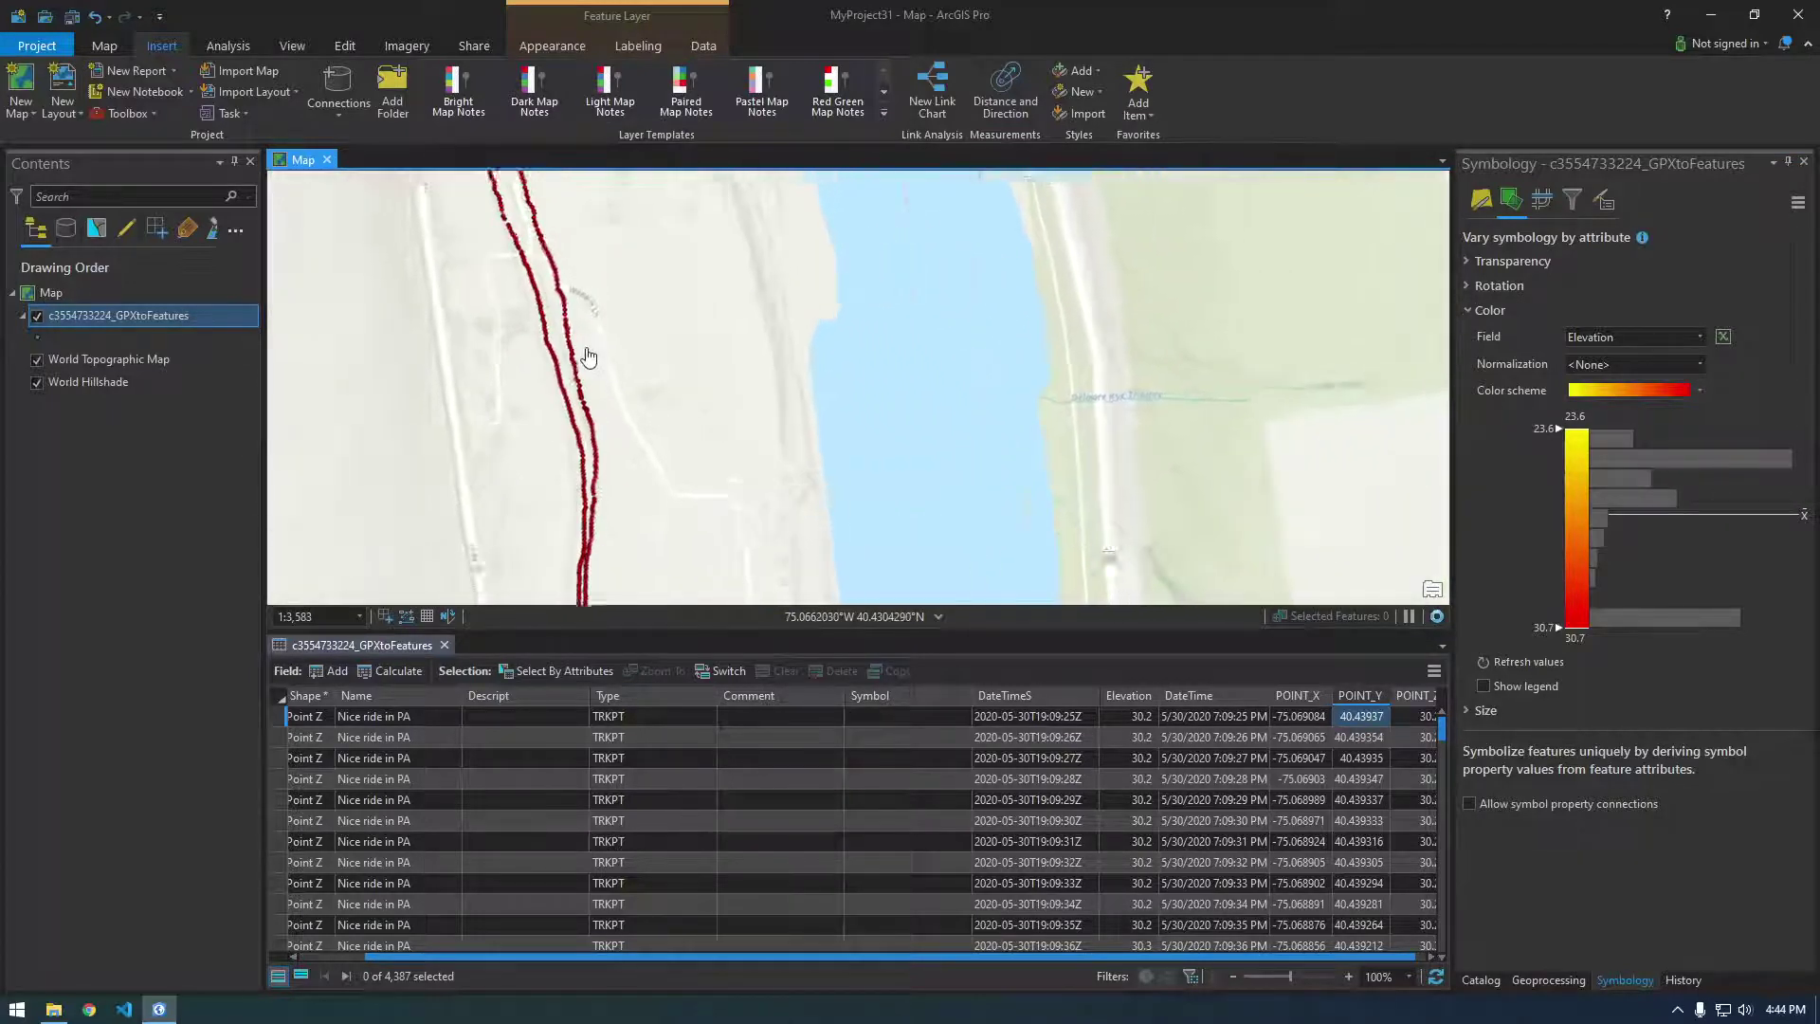
scroll(796, 447, down, 4)
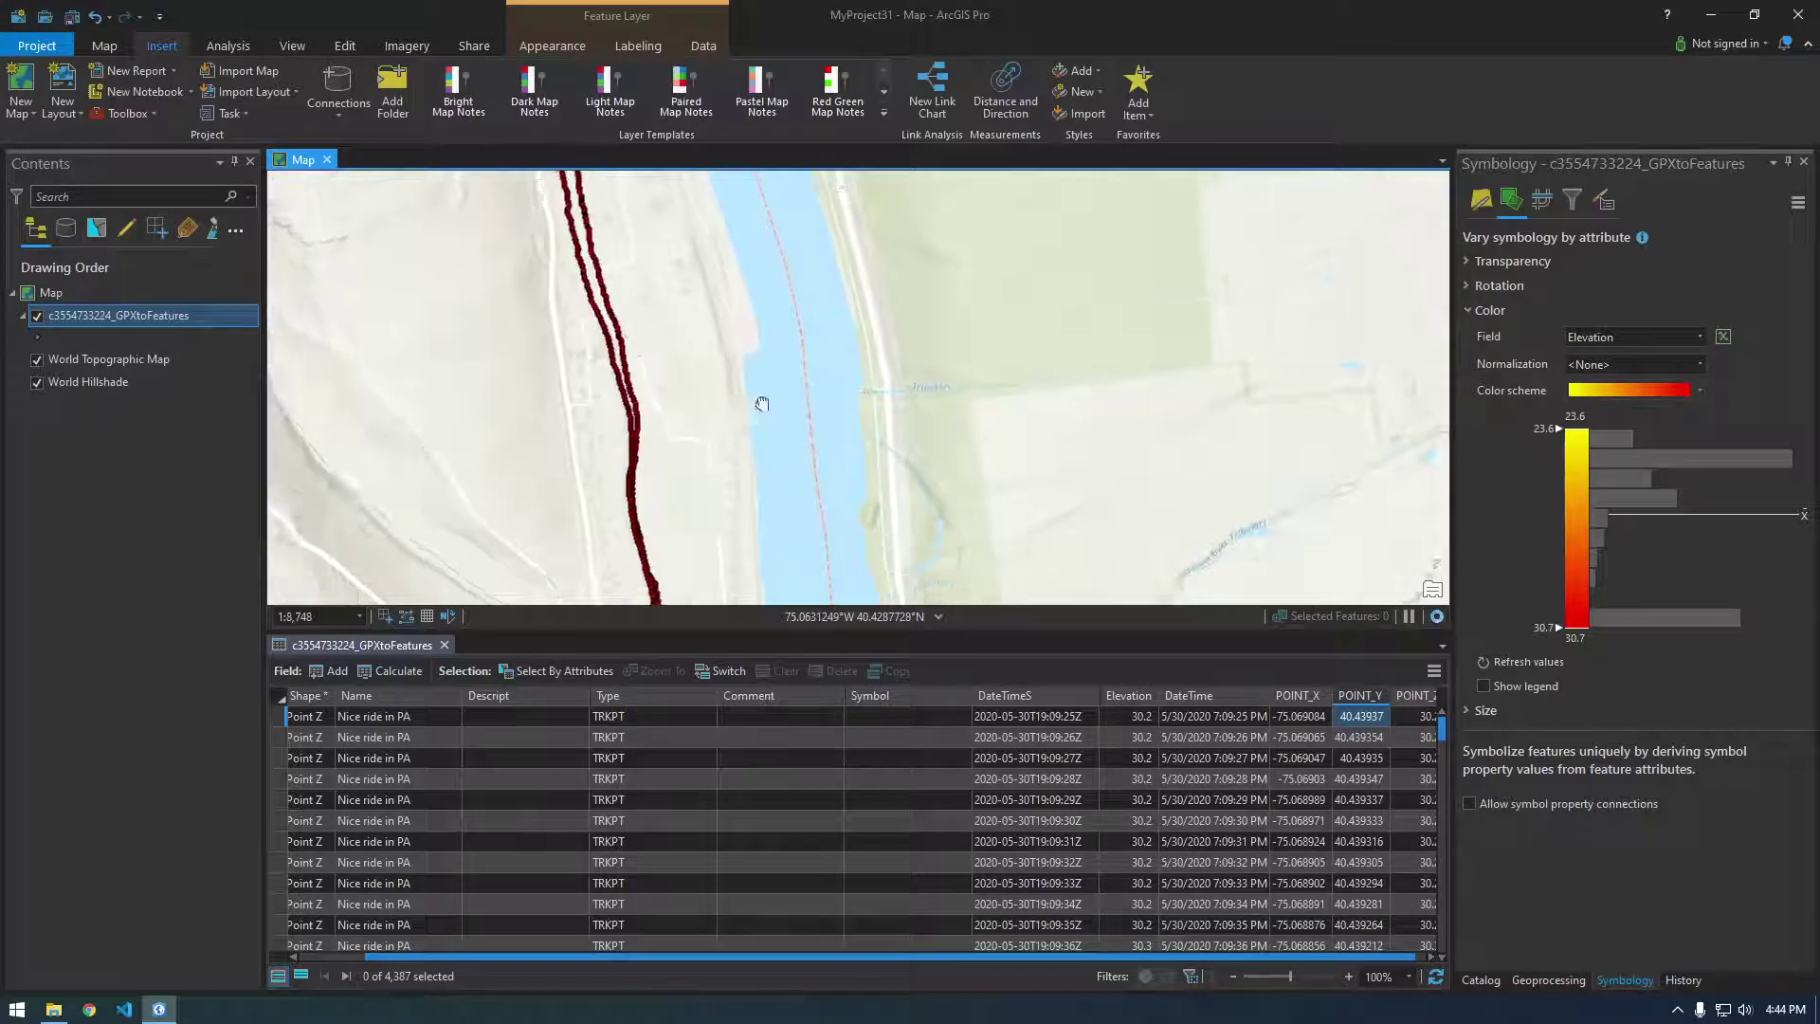
scroll(706, 455, down, 2)
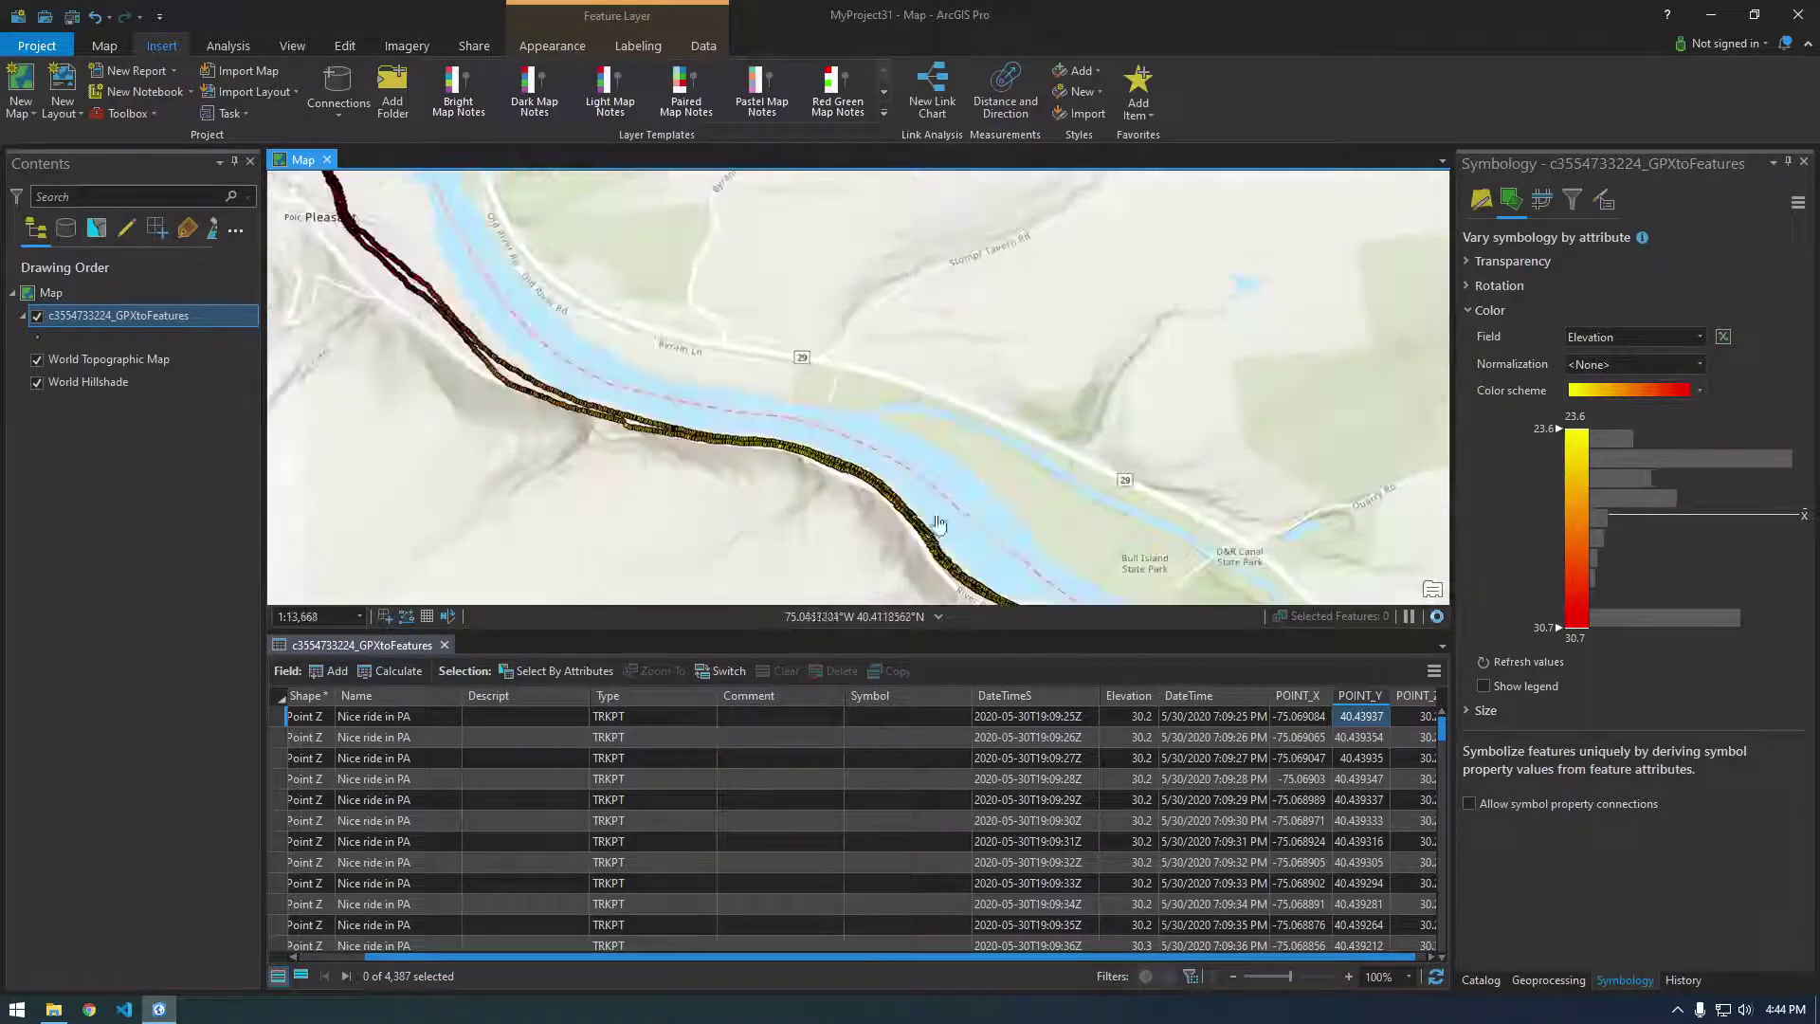
scroll(968, 524, up, 3)
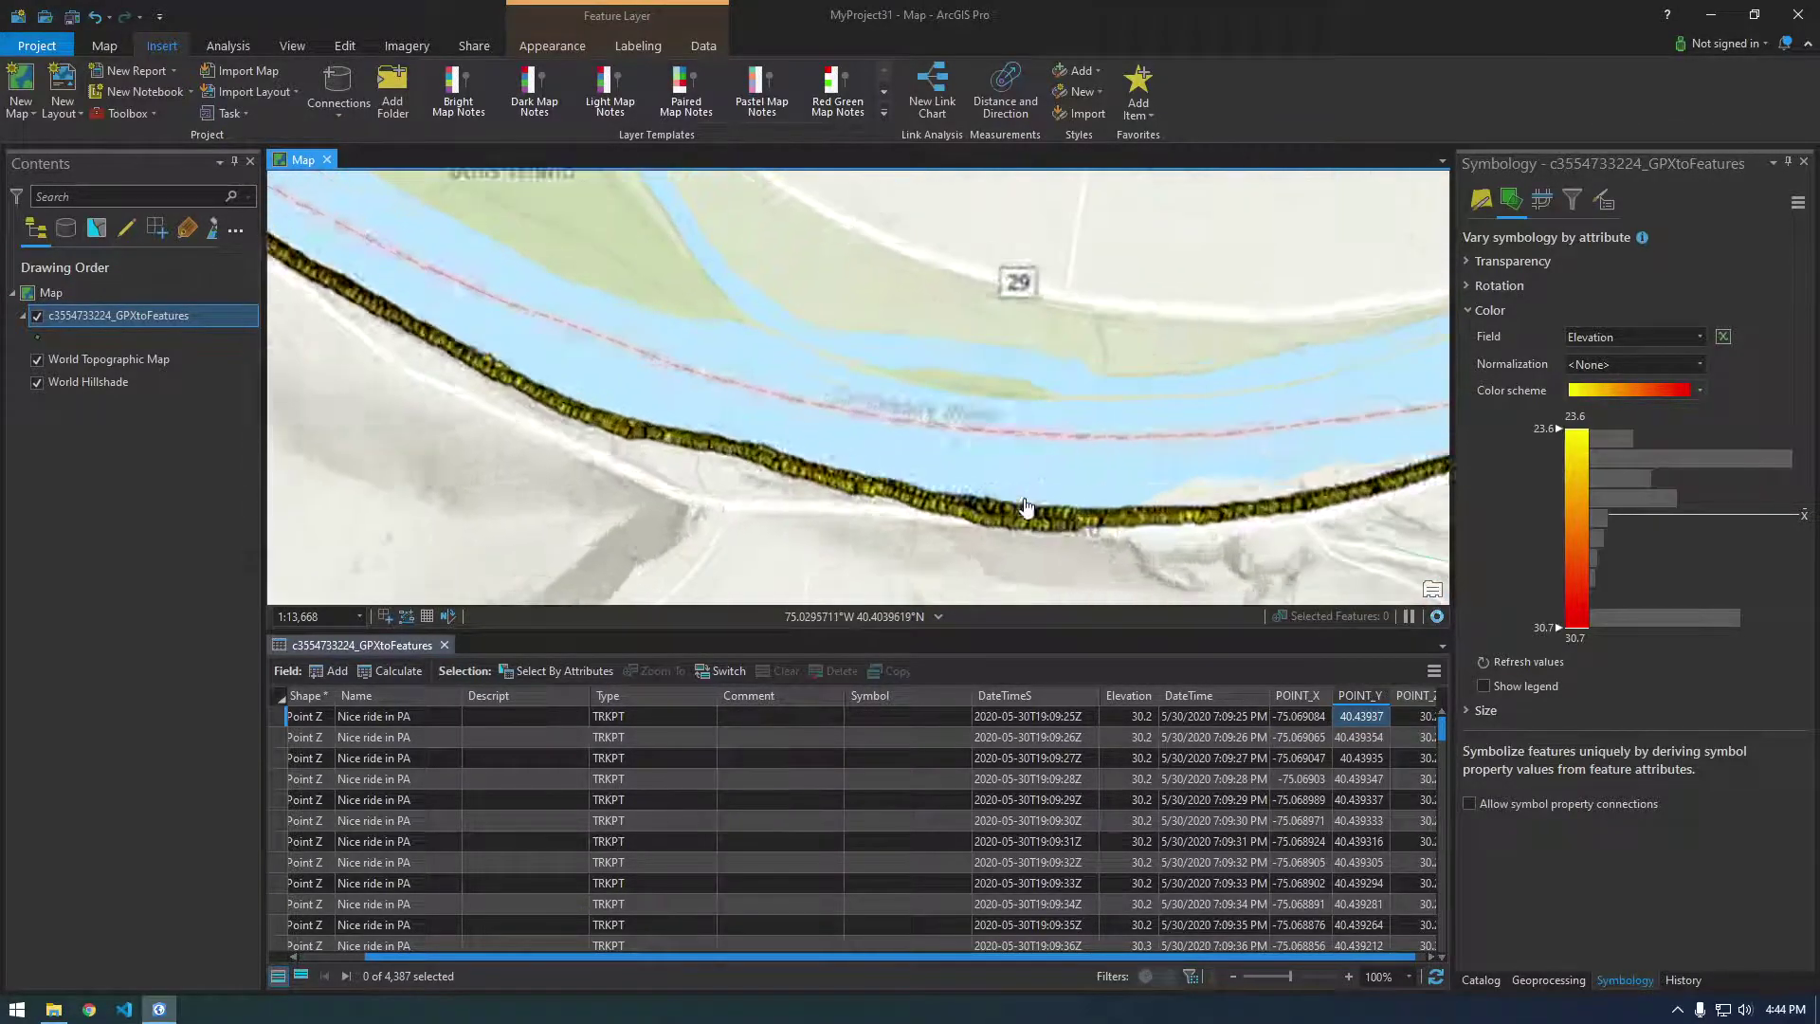
drag(1038, 509, 640, 481)
drag(1196, 461, 698, 593)
drag(1218, 487, 748, 460)
scroll(1036, 424, down, 3)
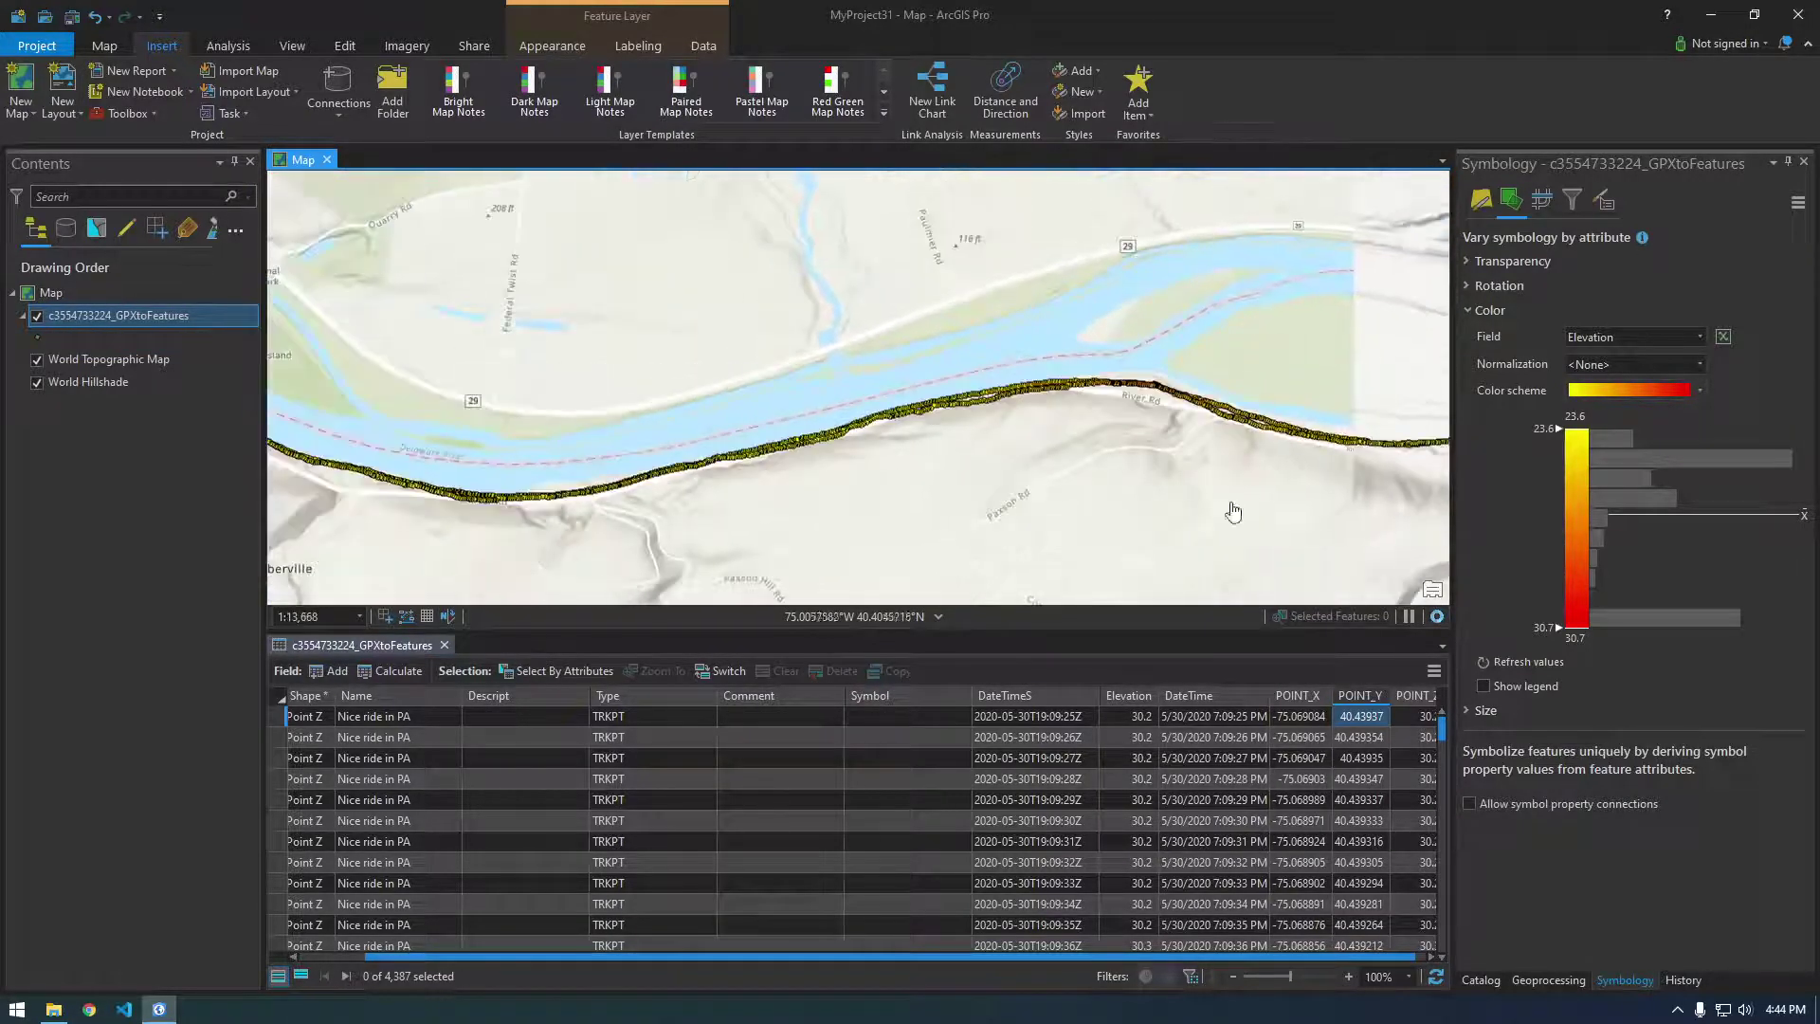
Step: Open the GPX To Features tool from Recent tools in the Geoprocessing pane
click(1481, 980)
click(1548, 980)
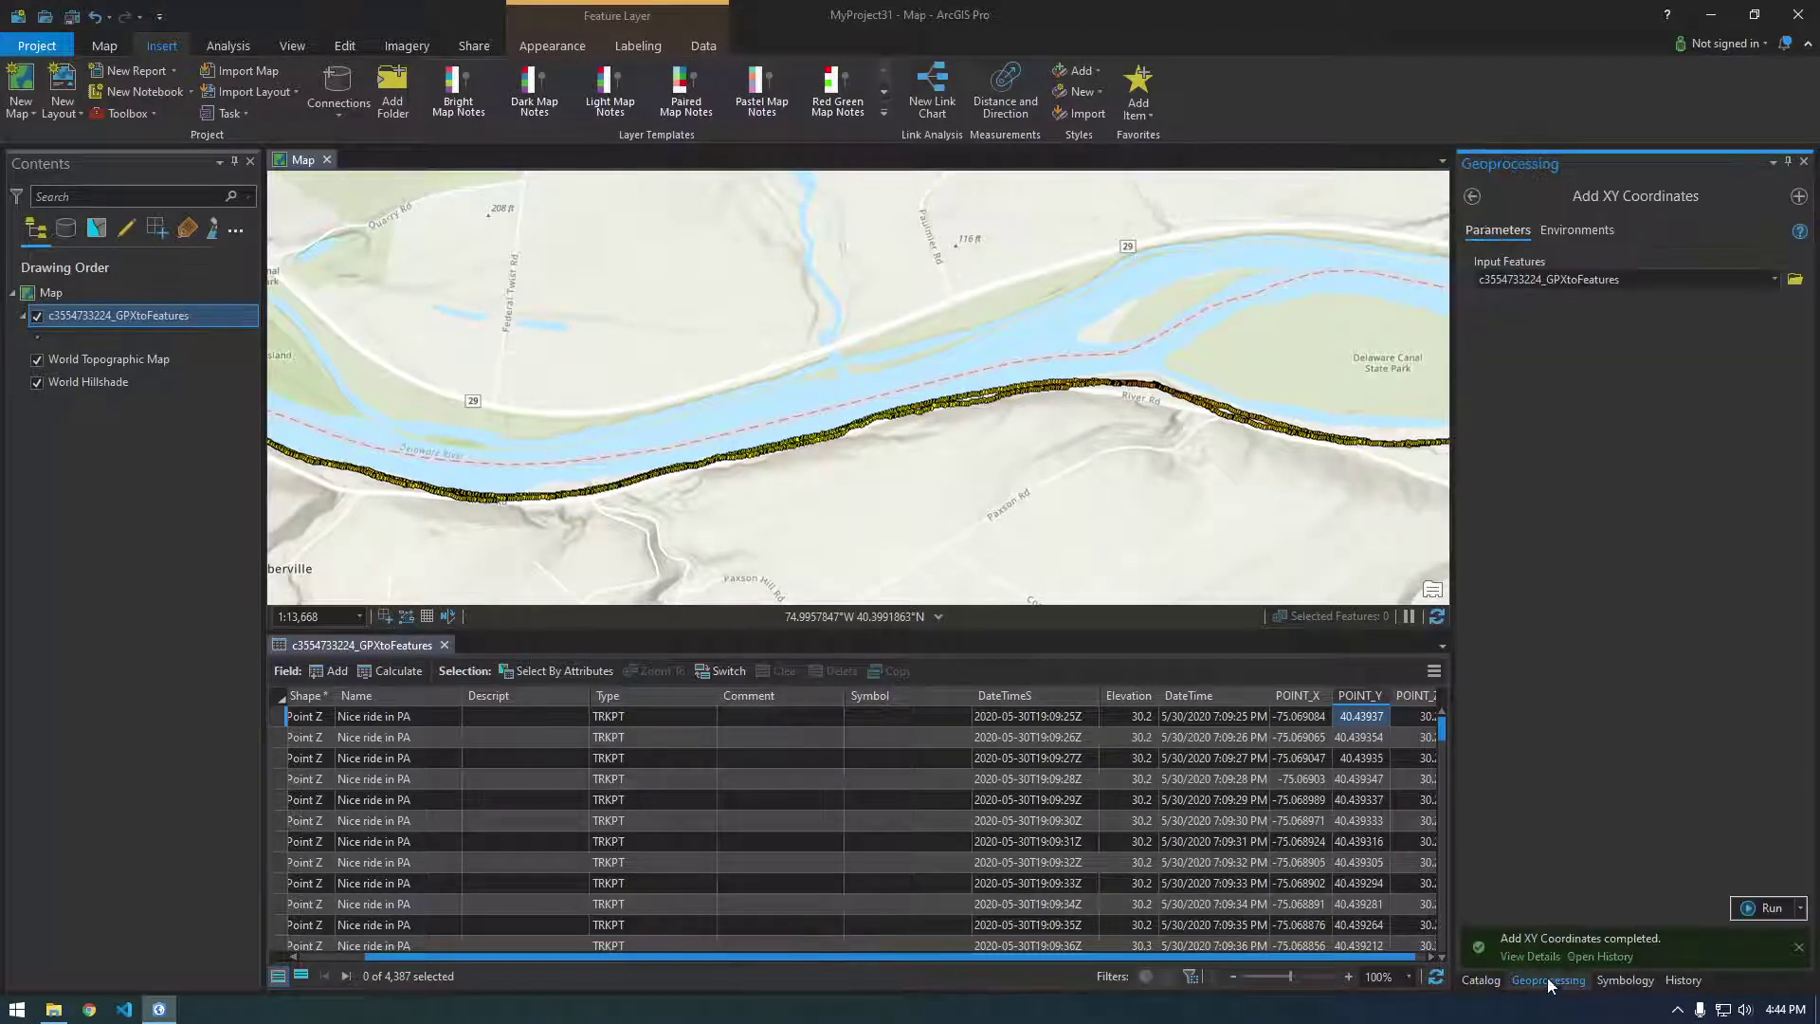
click(1471, 195)
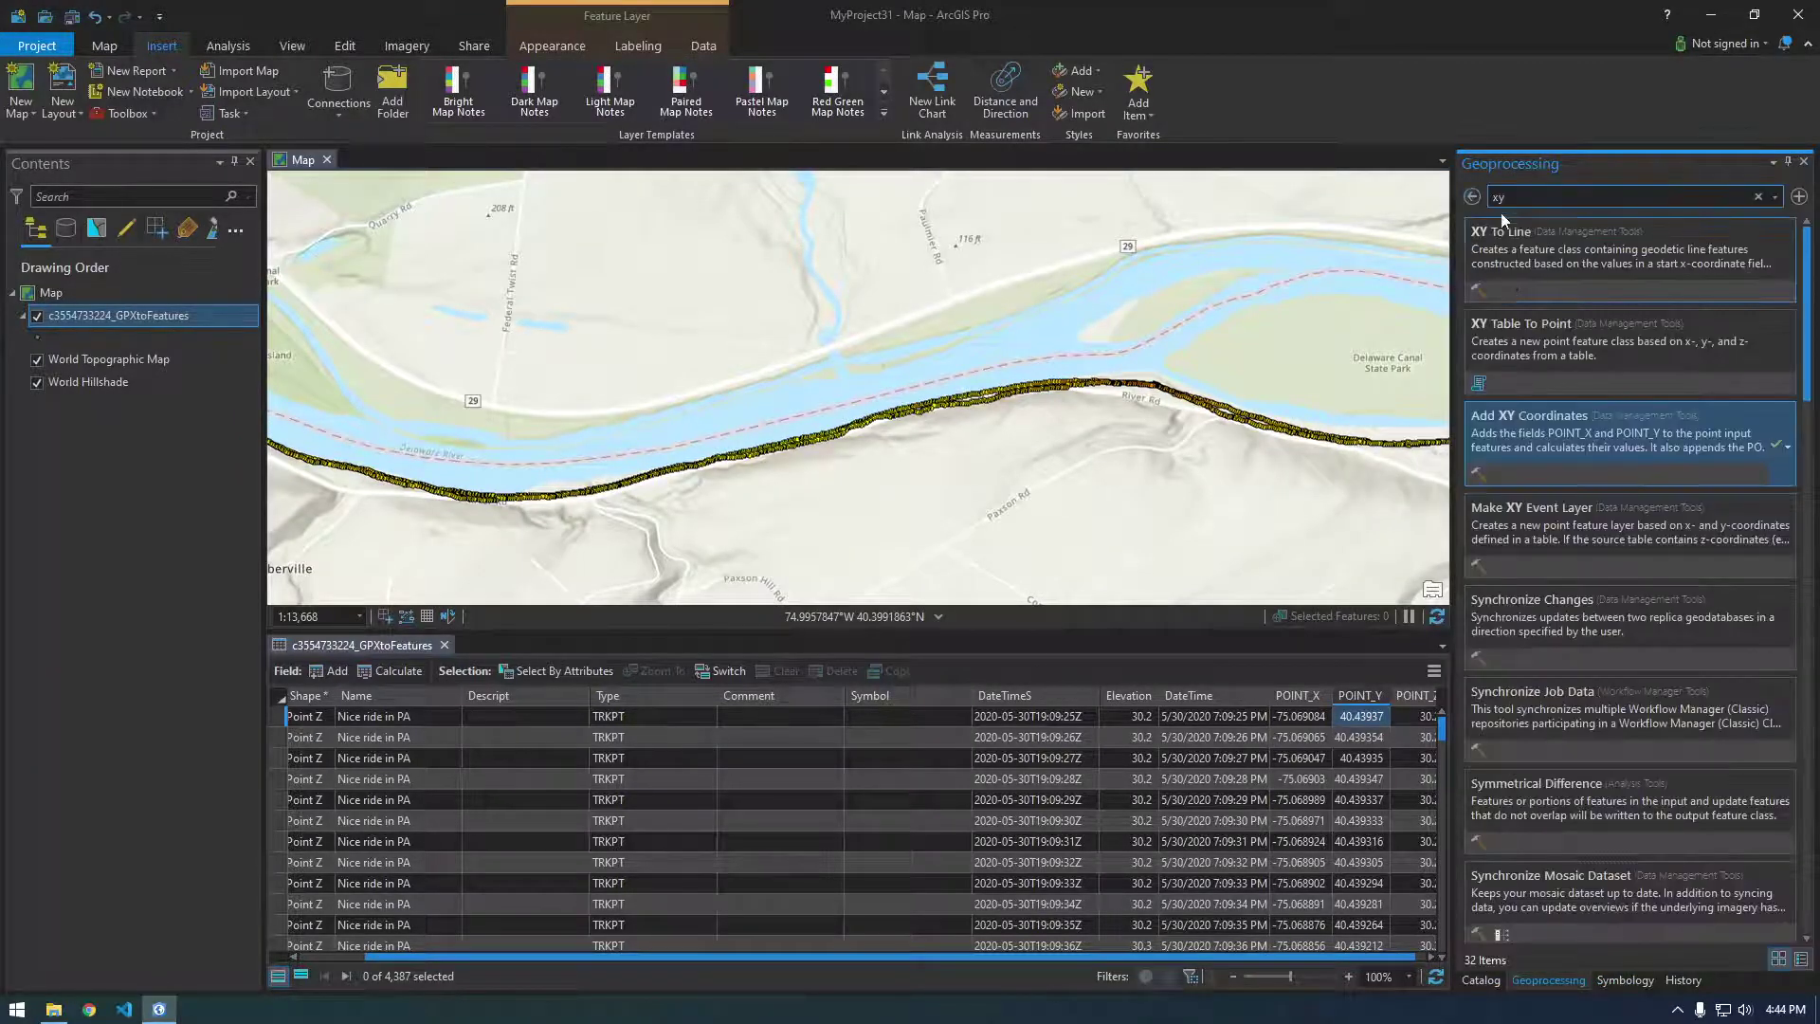
click(1476, 199)
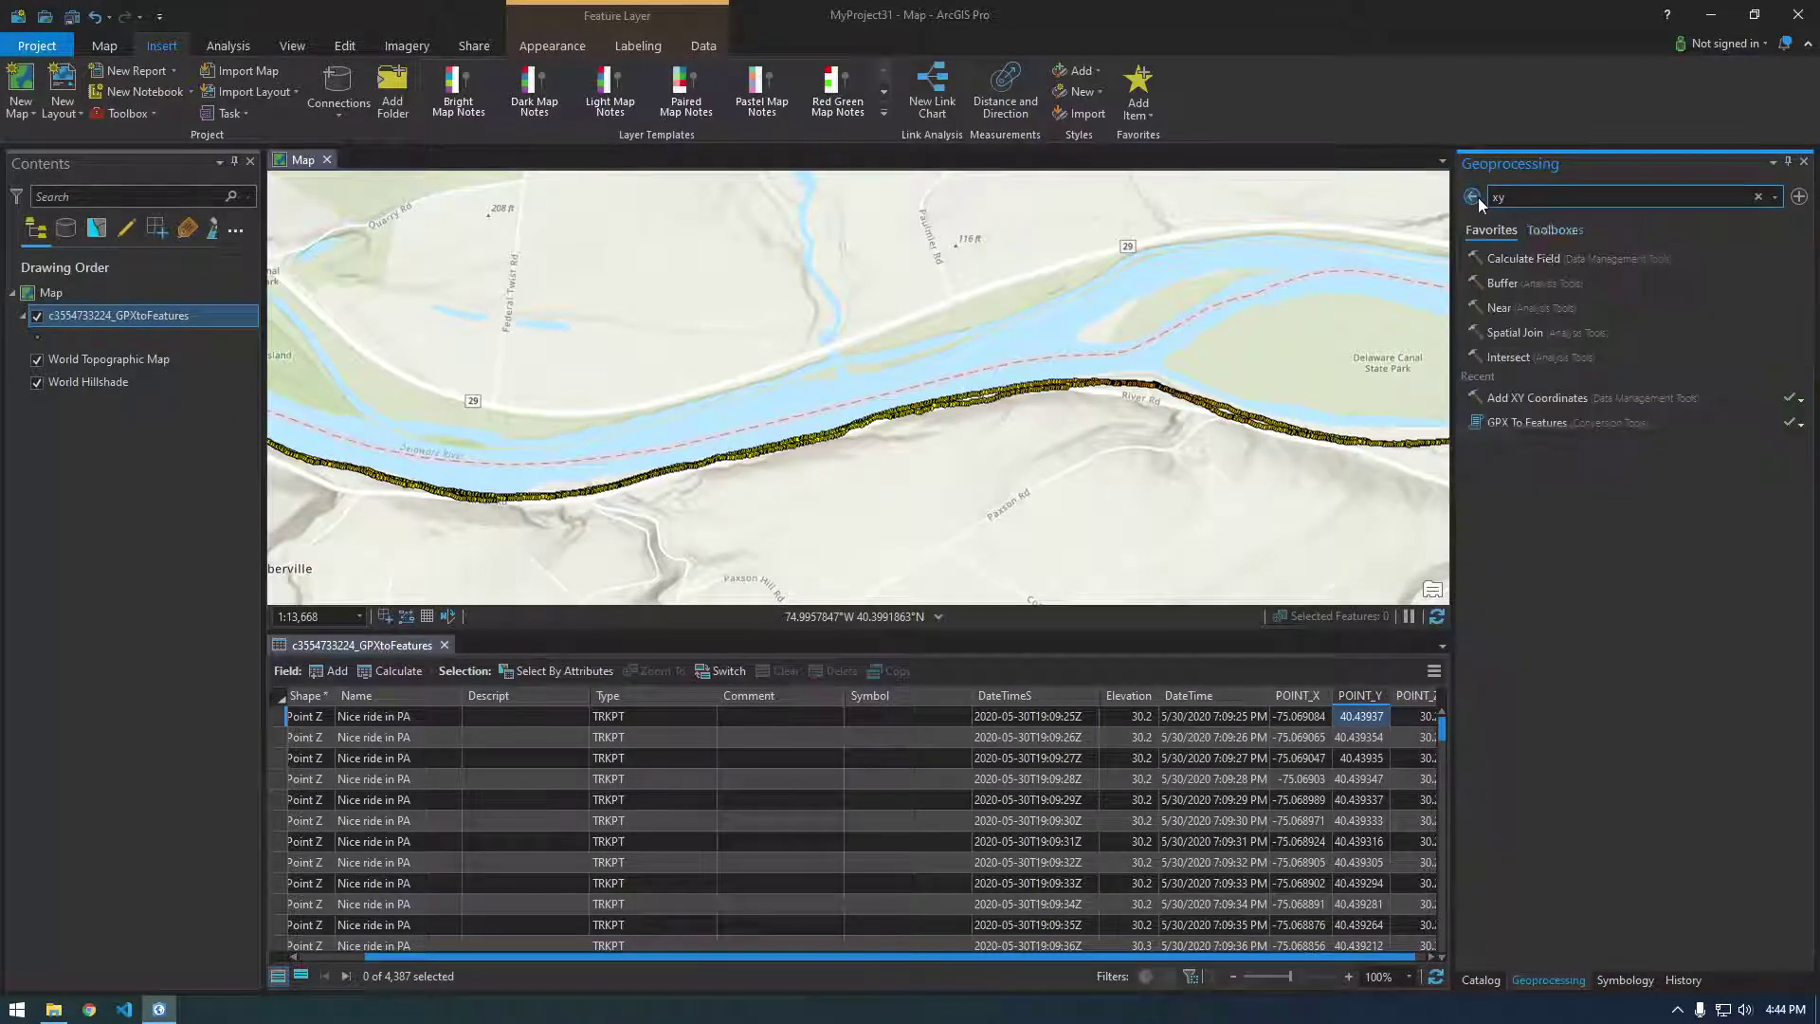
click(1517, 425)
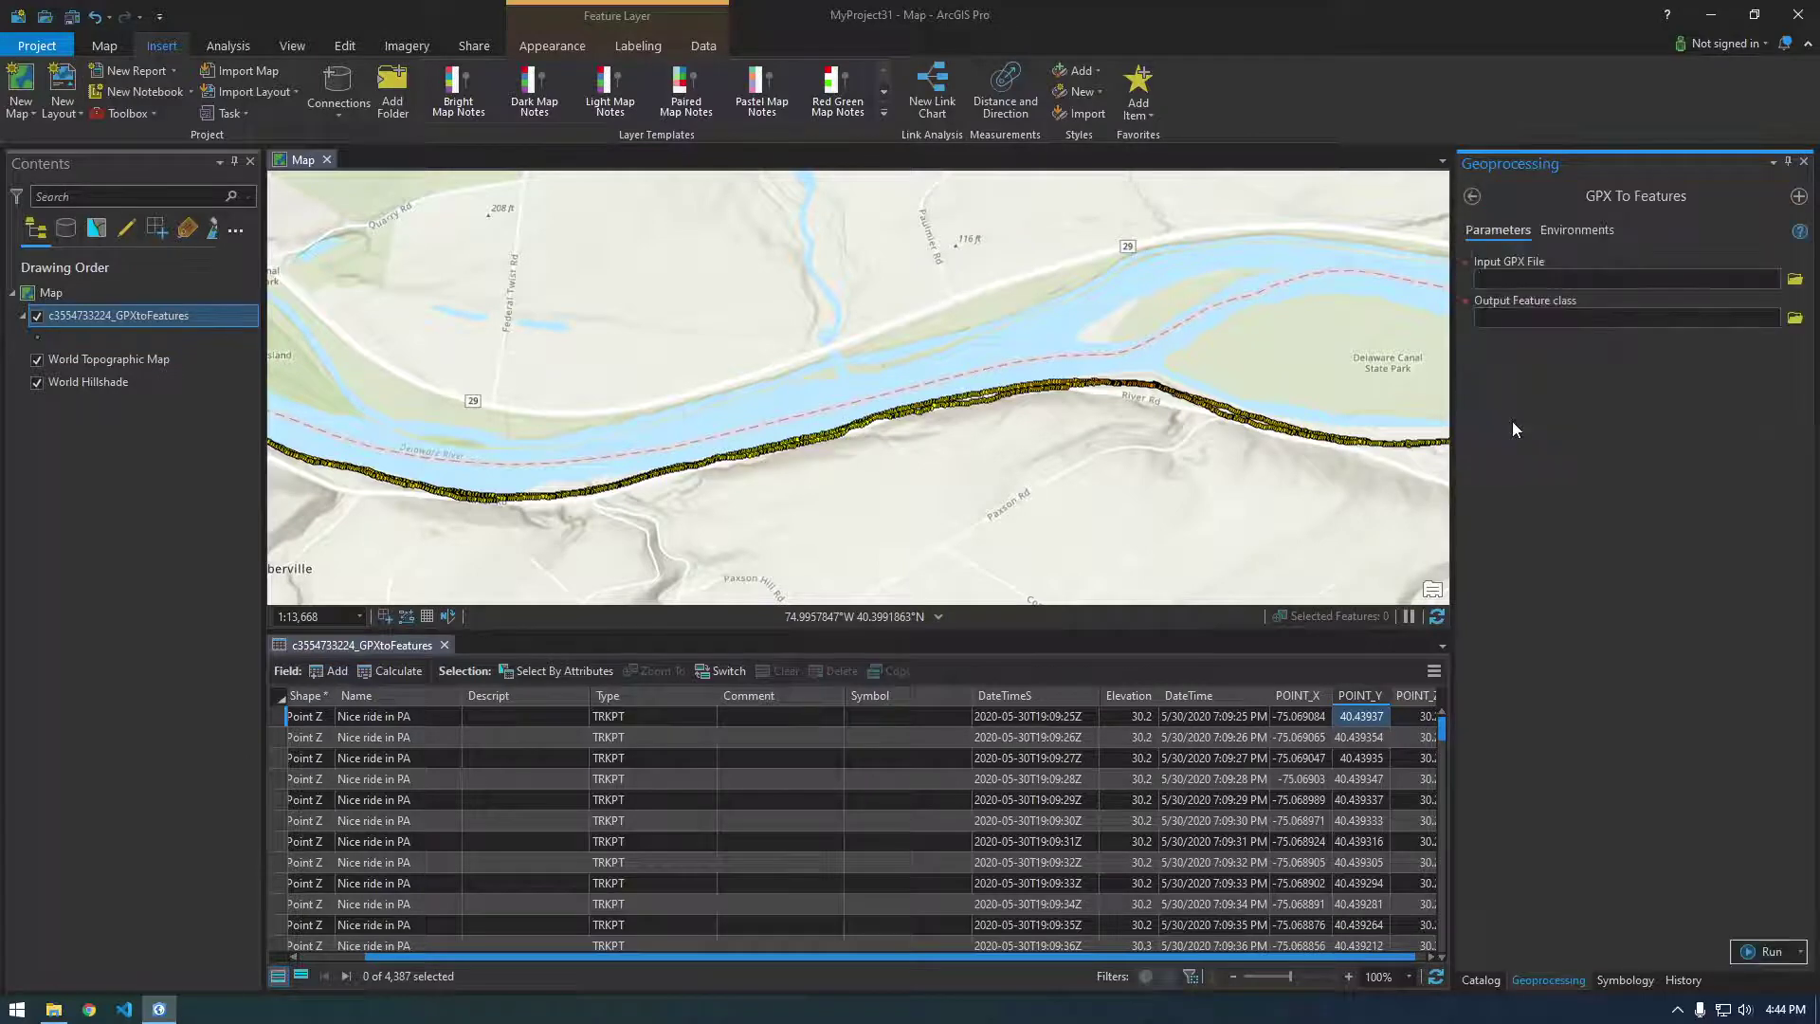
Step: Browse to Downloads > export_22552451 > activities and select 2080361842.gpx as the input file
click(1794, 281)
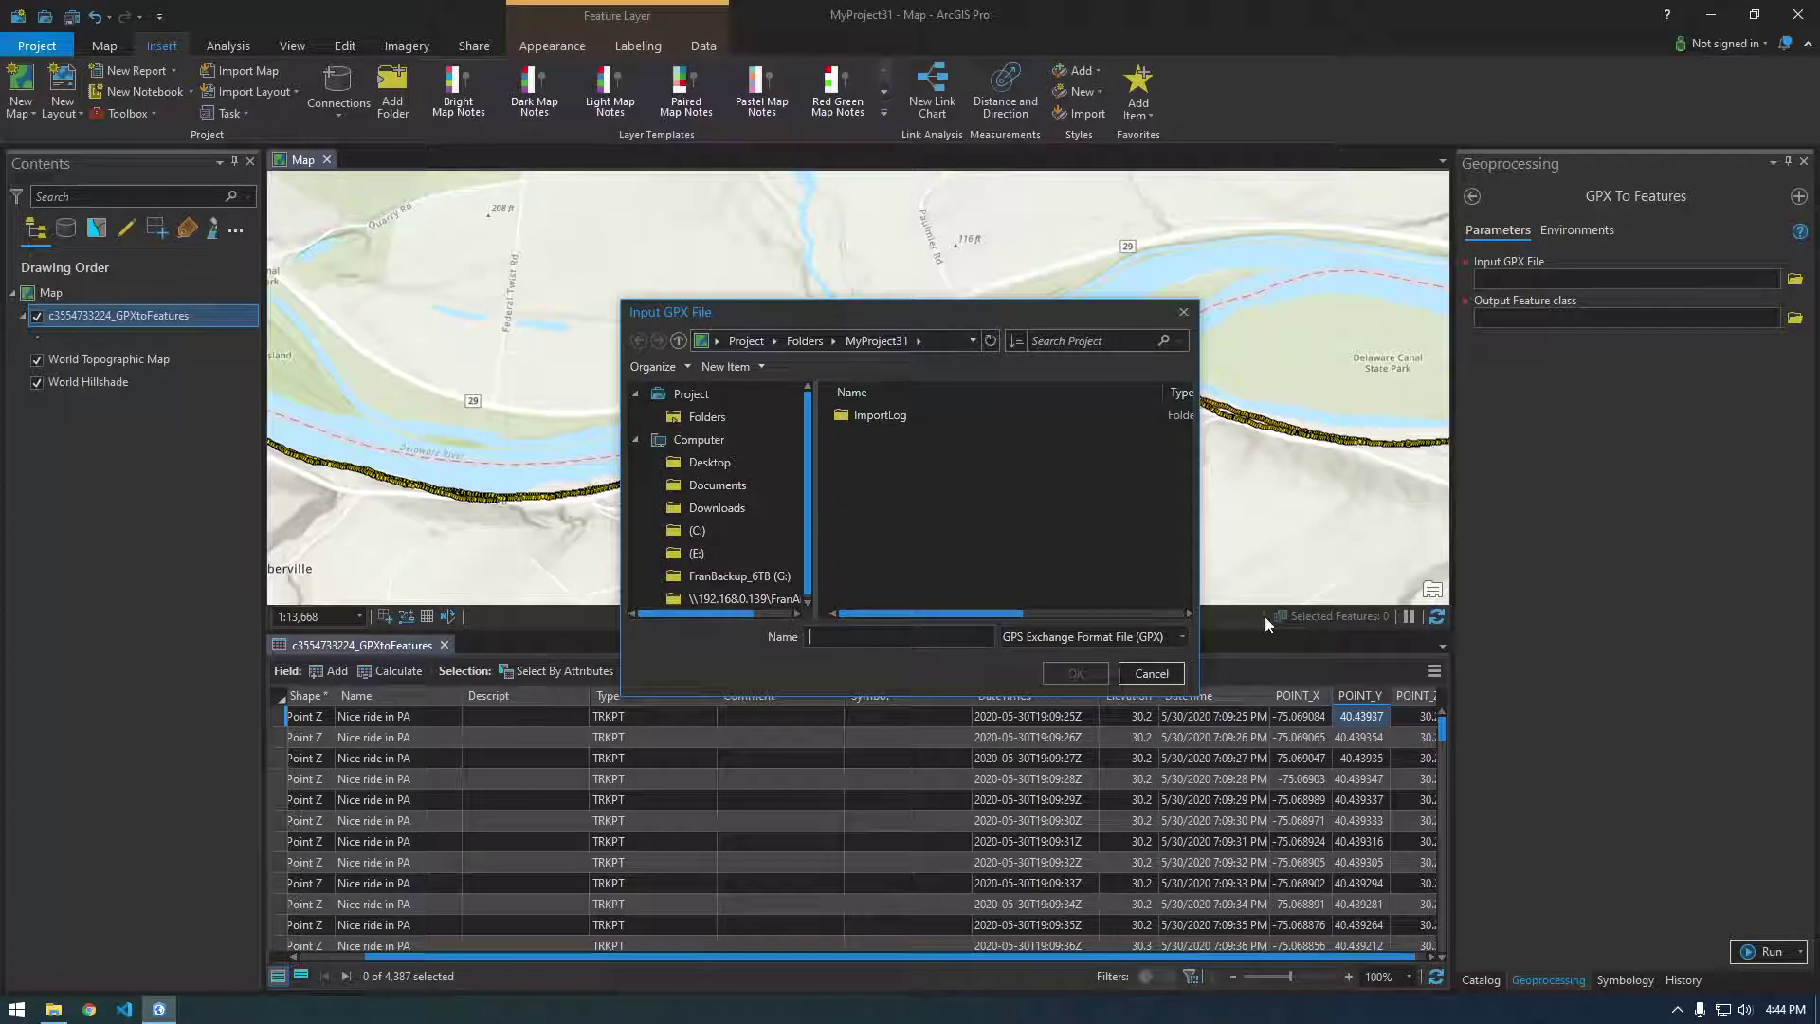
click(731, 508)
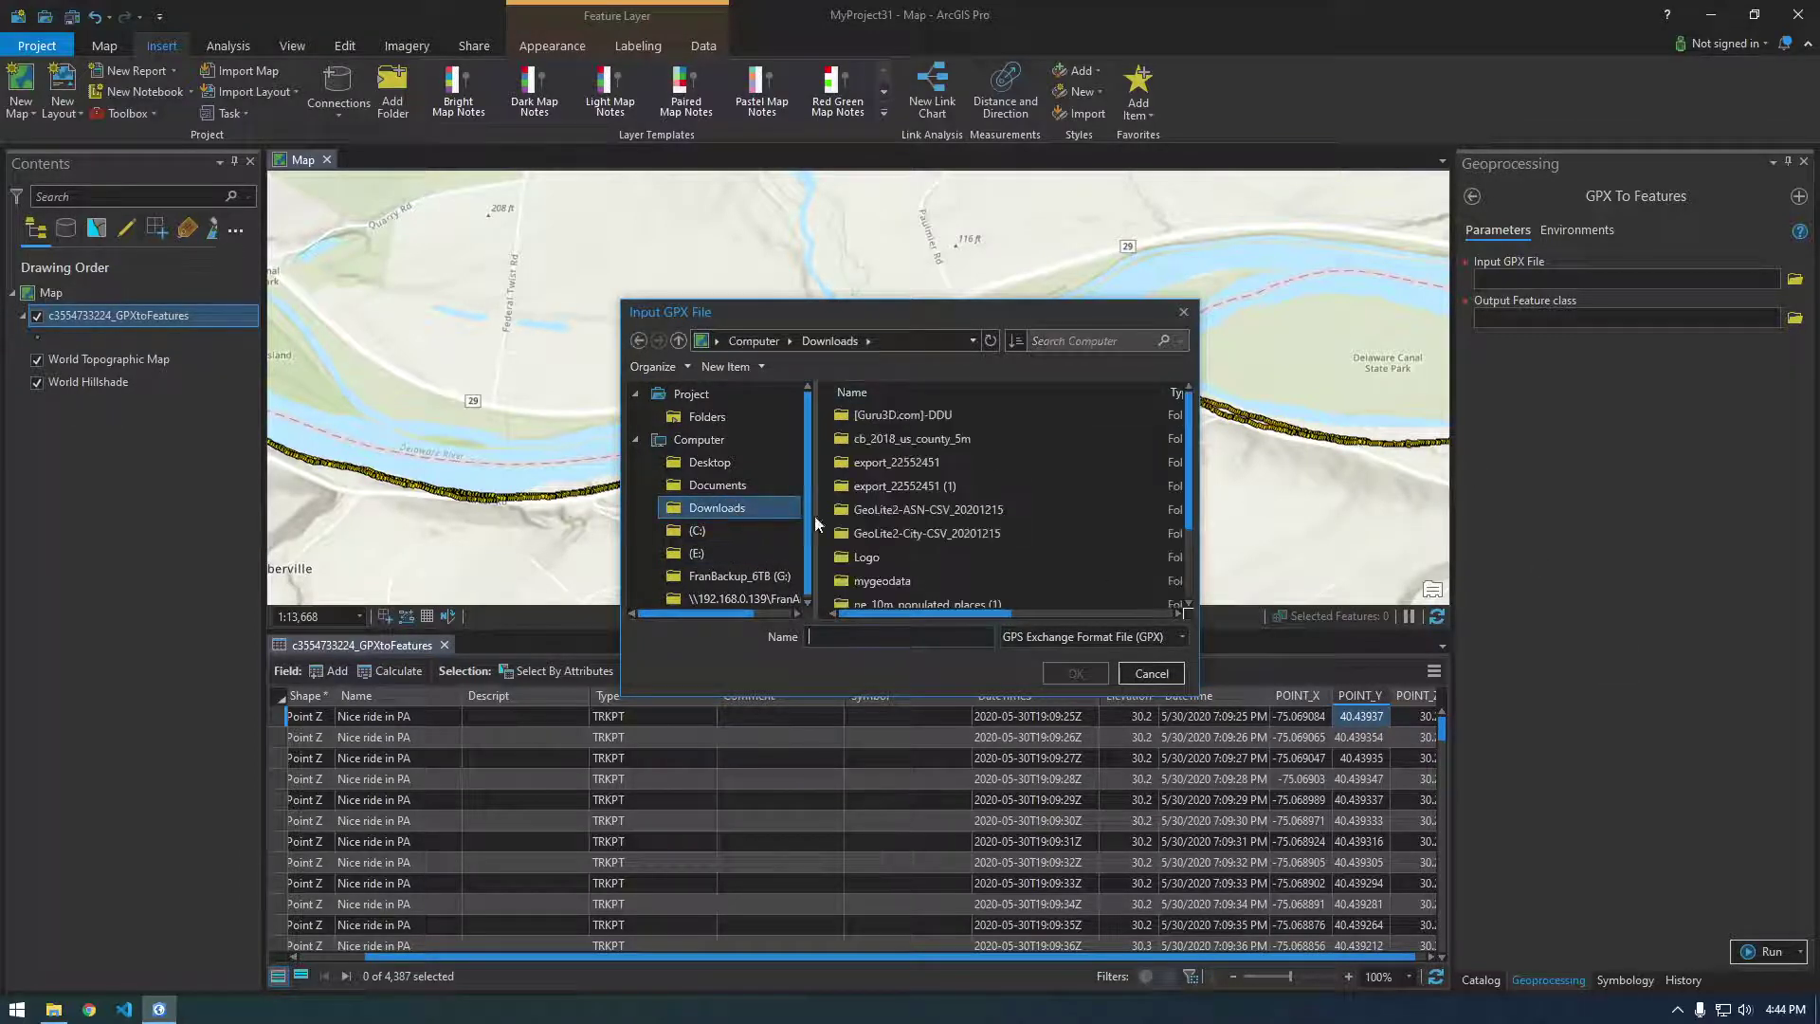
click(913, 464)
double_click(912, 464)
double_click(878, 418)
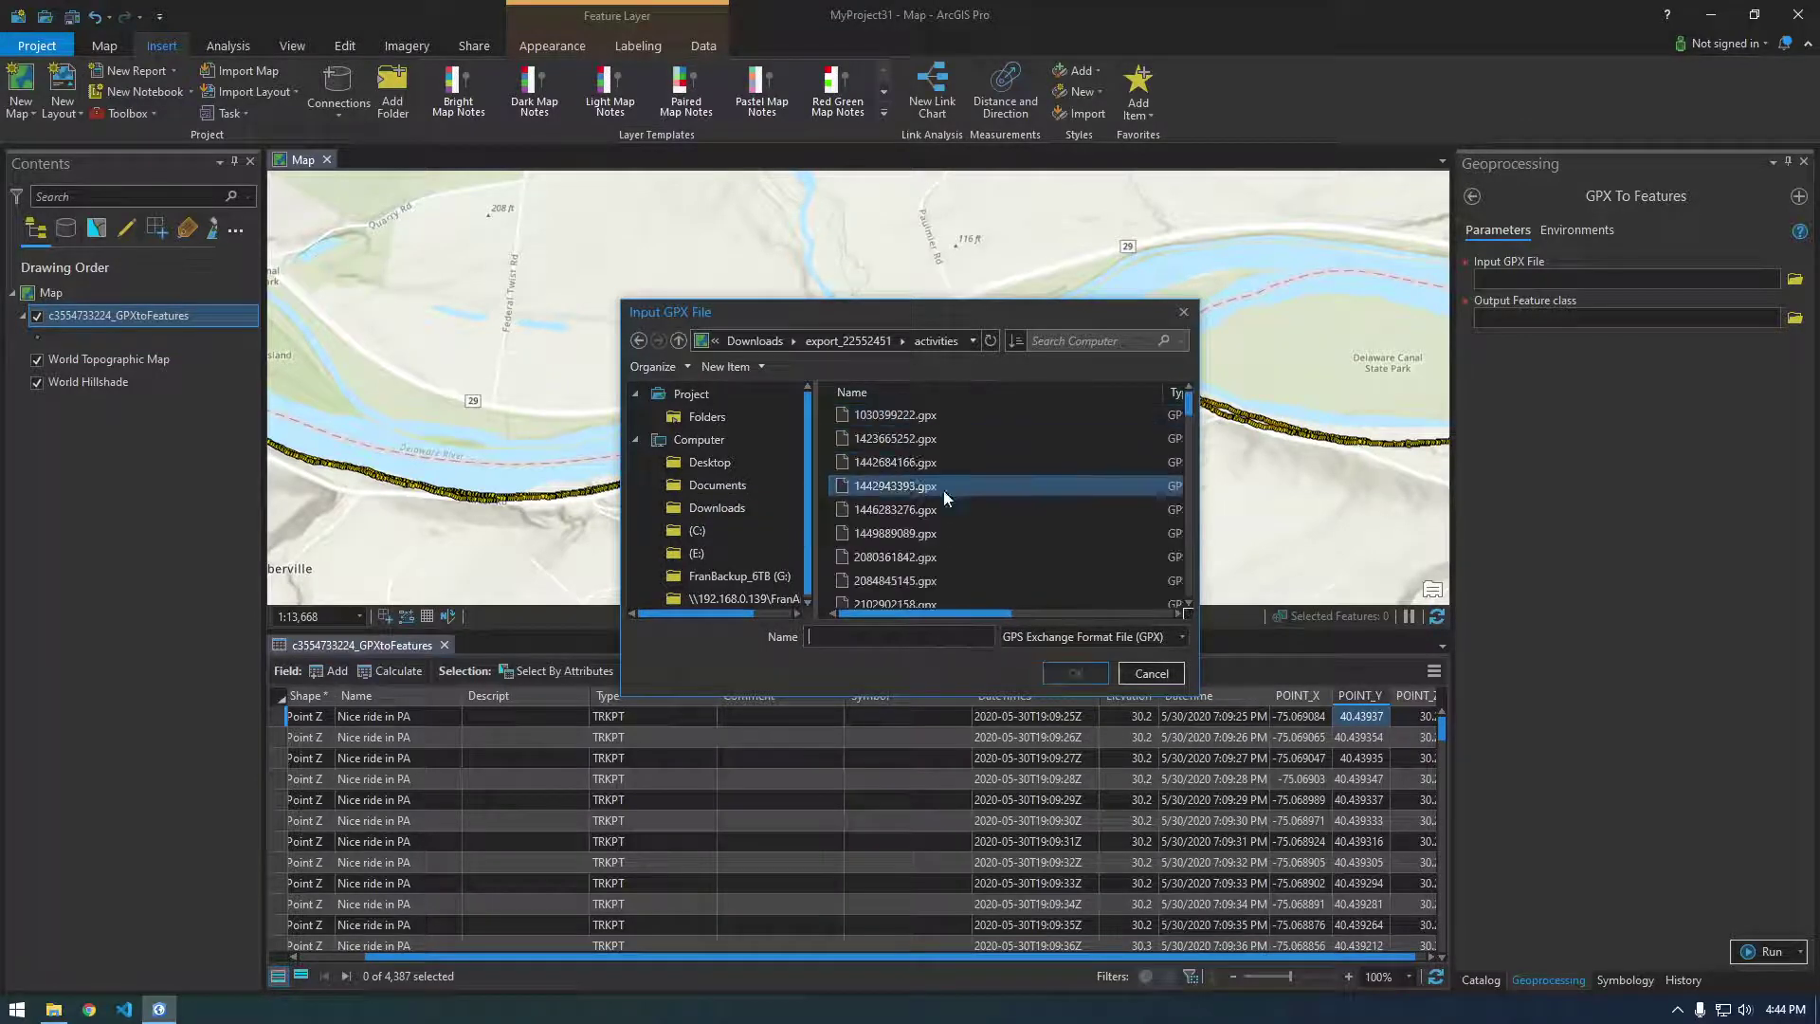
click(914, 417)
click(930, 553)
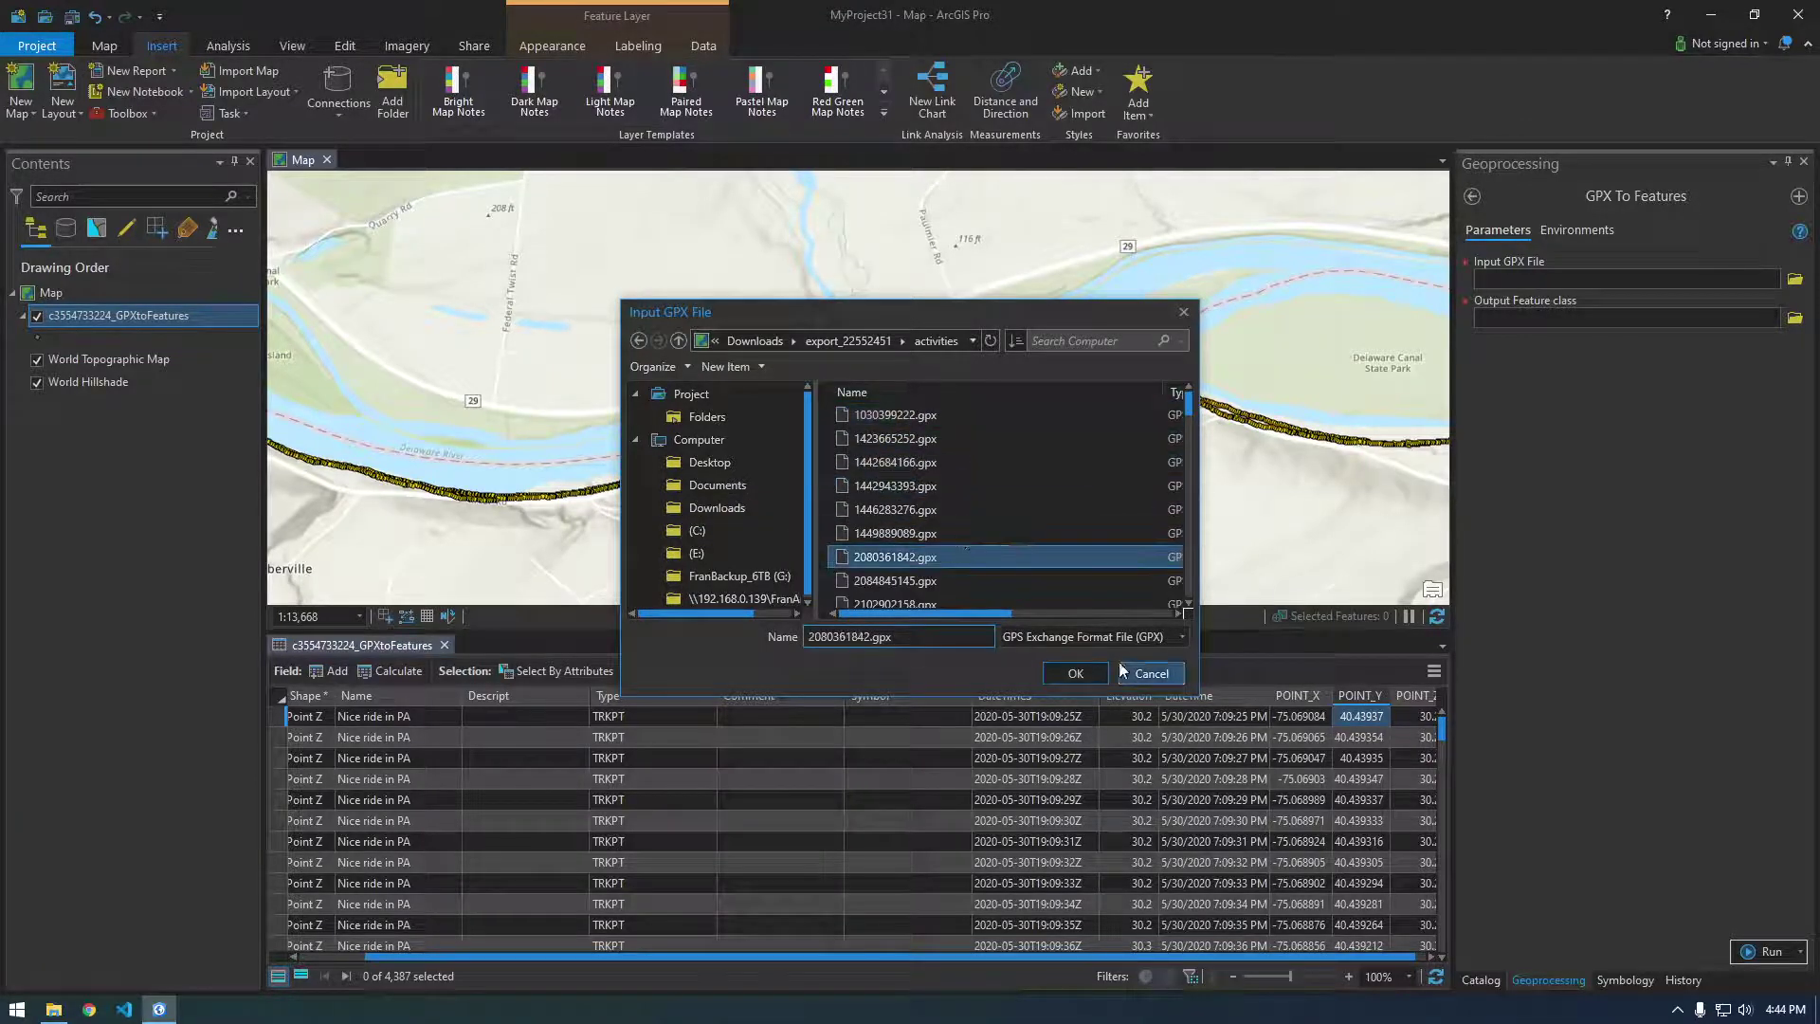
click(1181, 636)
click(1175, 658)
Step: Try choosing 2235020710.gpx, 1030399222.gpx and several GPX files at once, enlarging the browser
scroll(948, 502, down, 3)
click(893, 487)
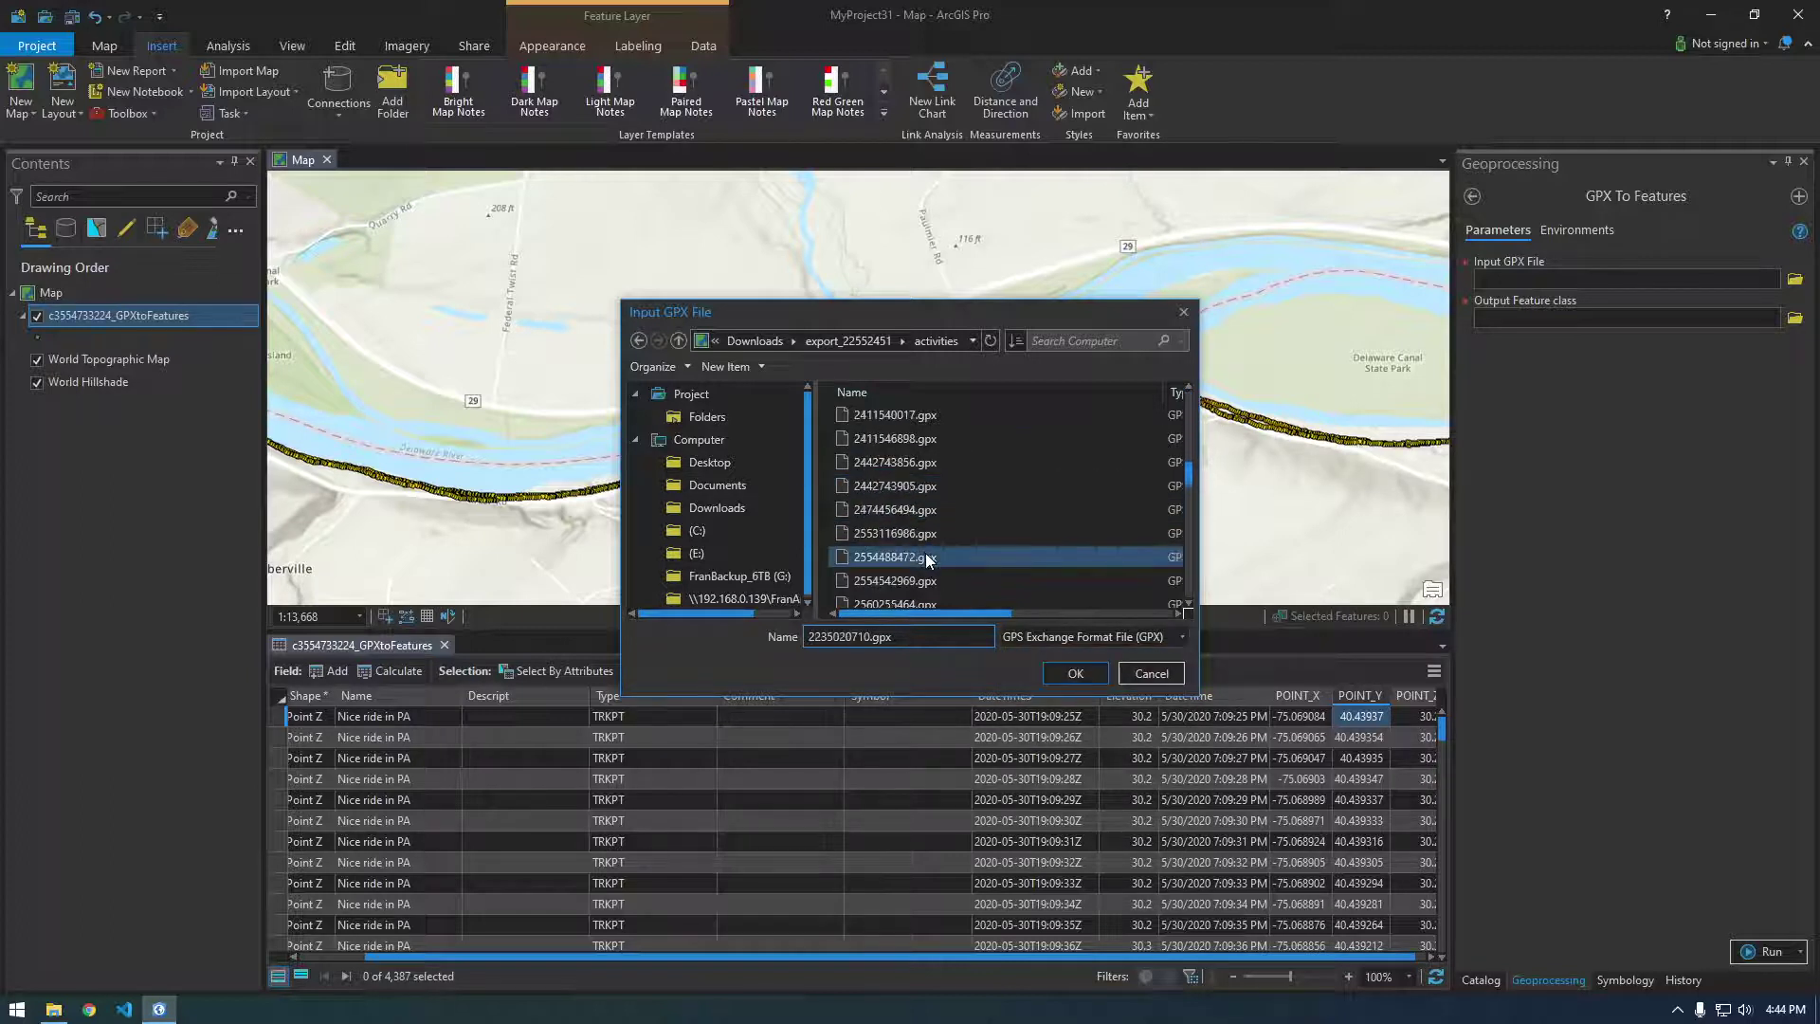
click(1190, 551)
drag(1188, 544, 1210, 383)
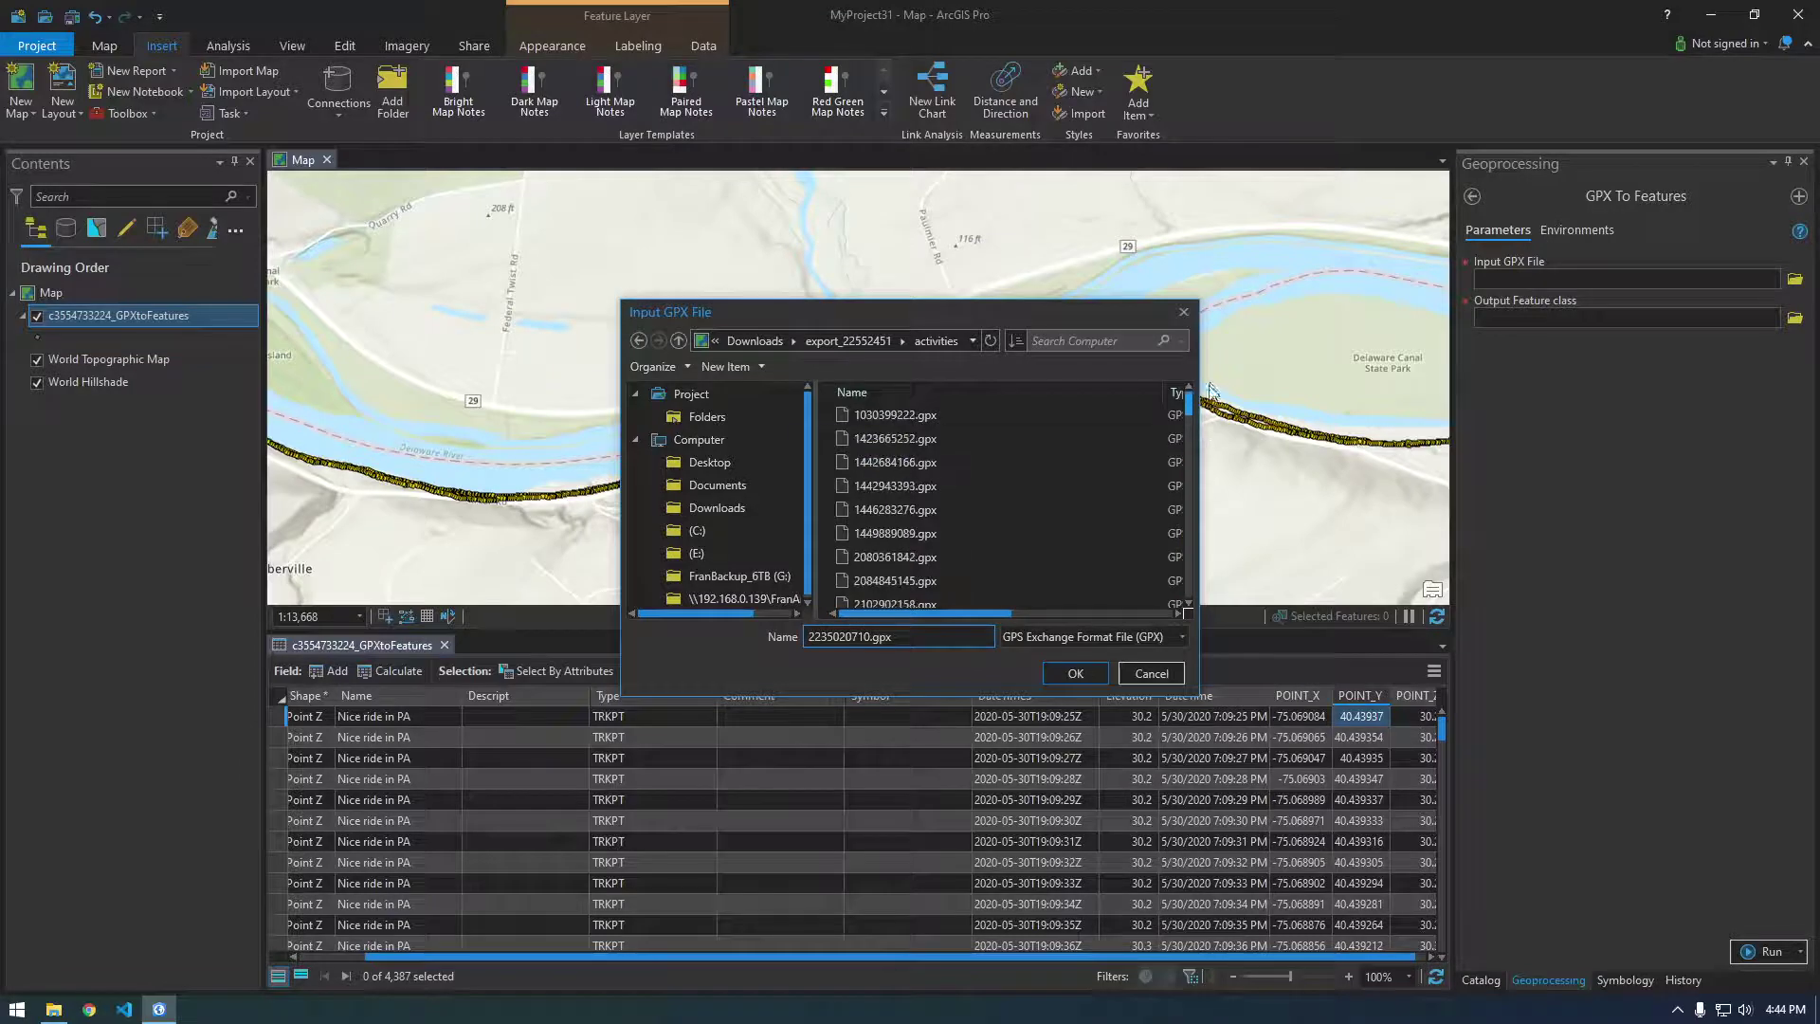
click(930, 414)
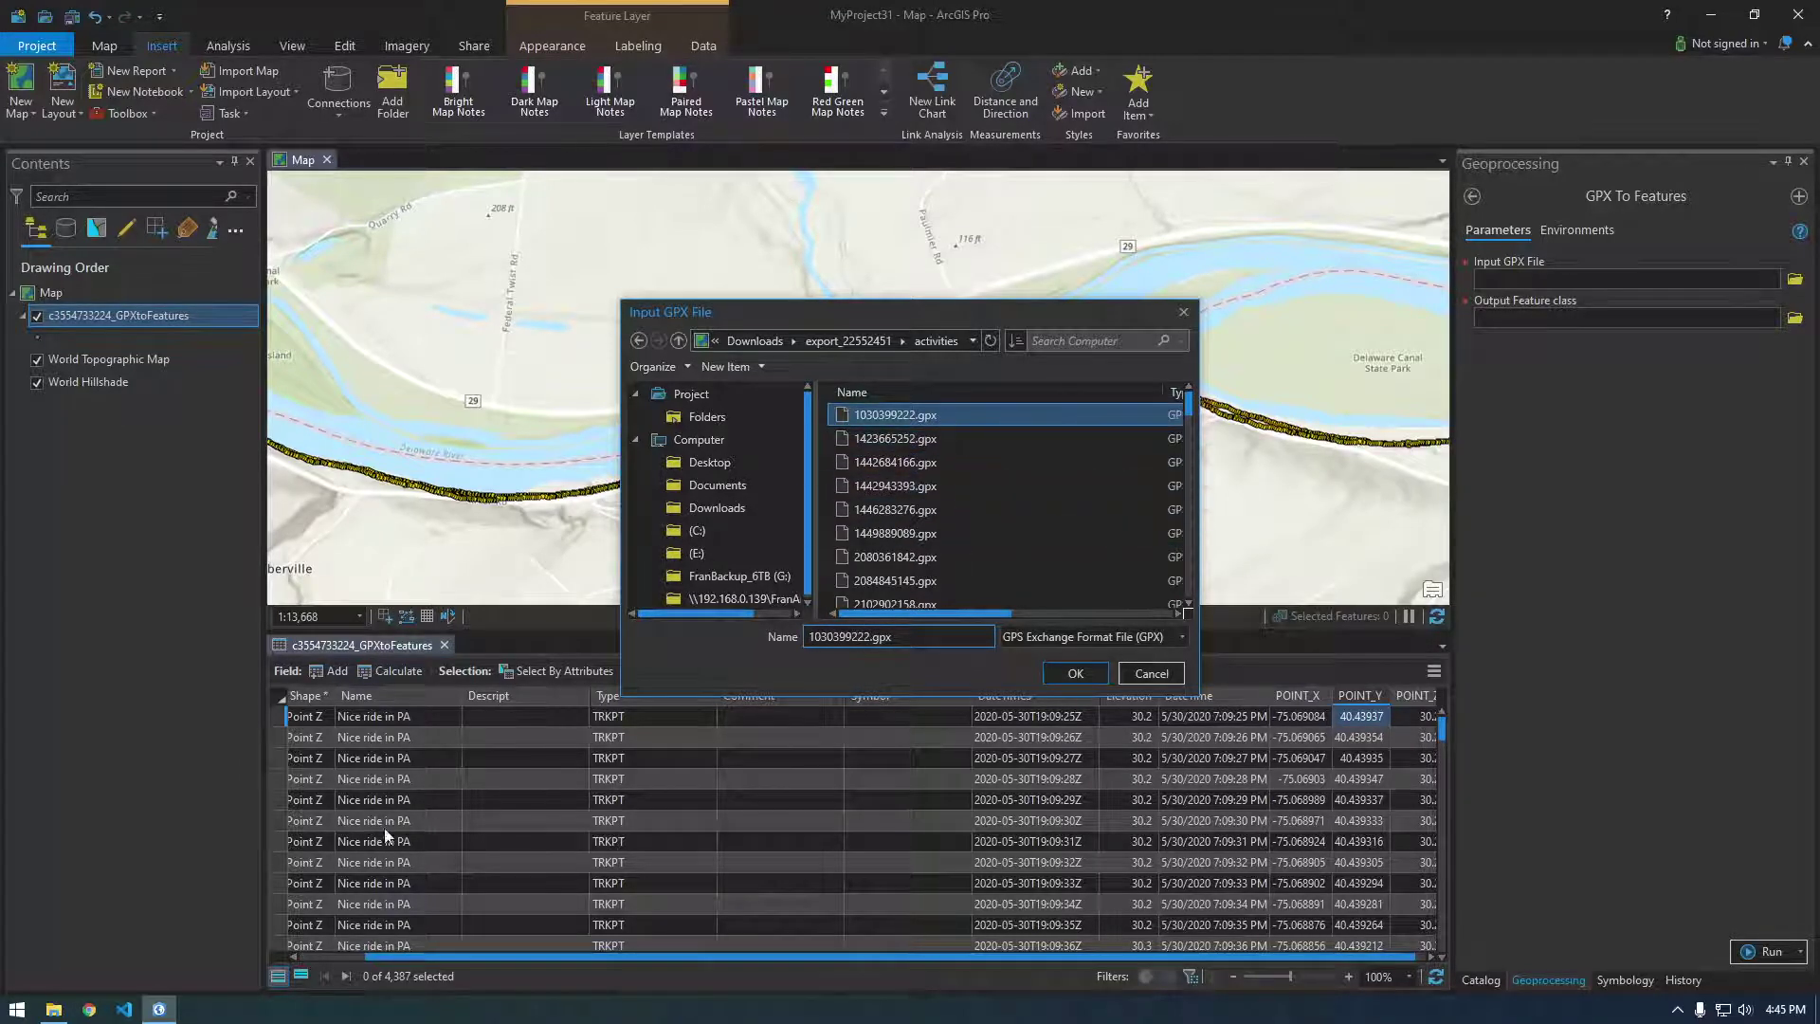
click(915, 486)
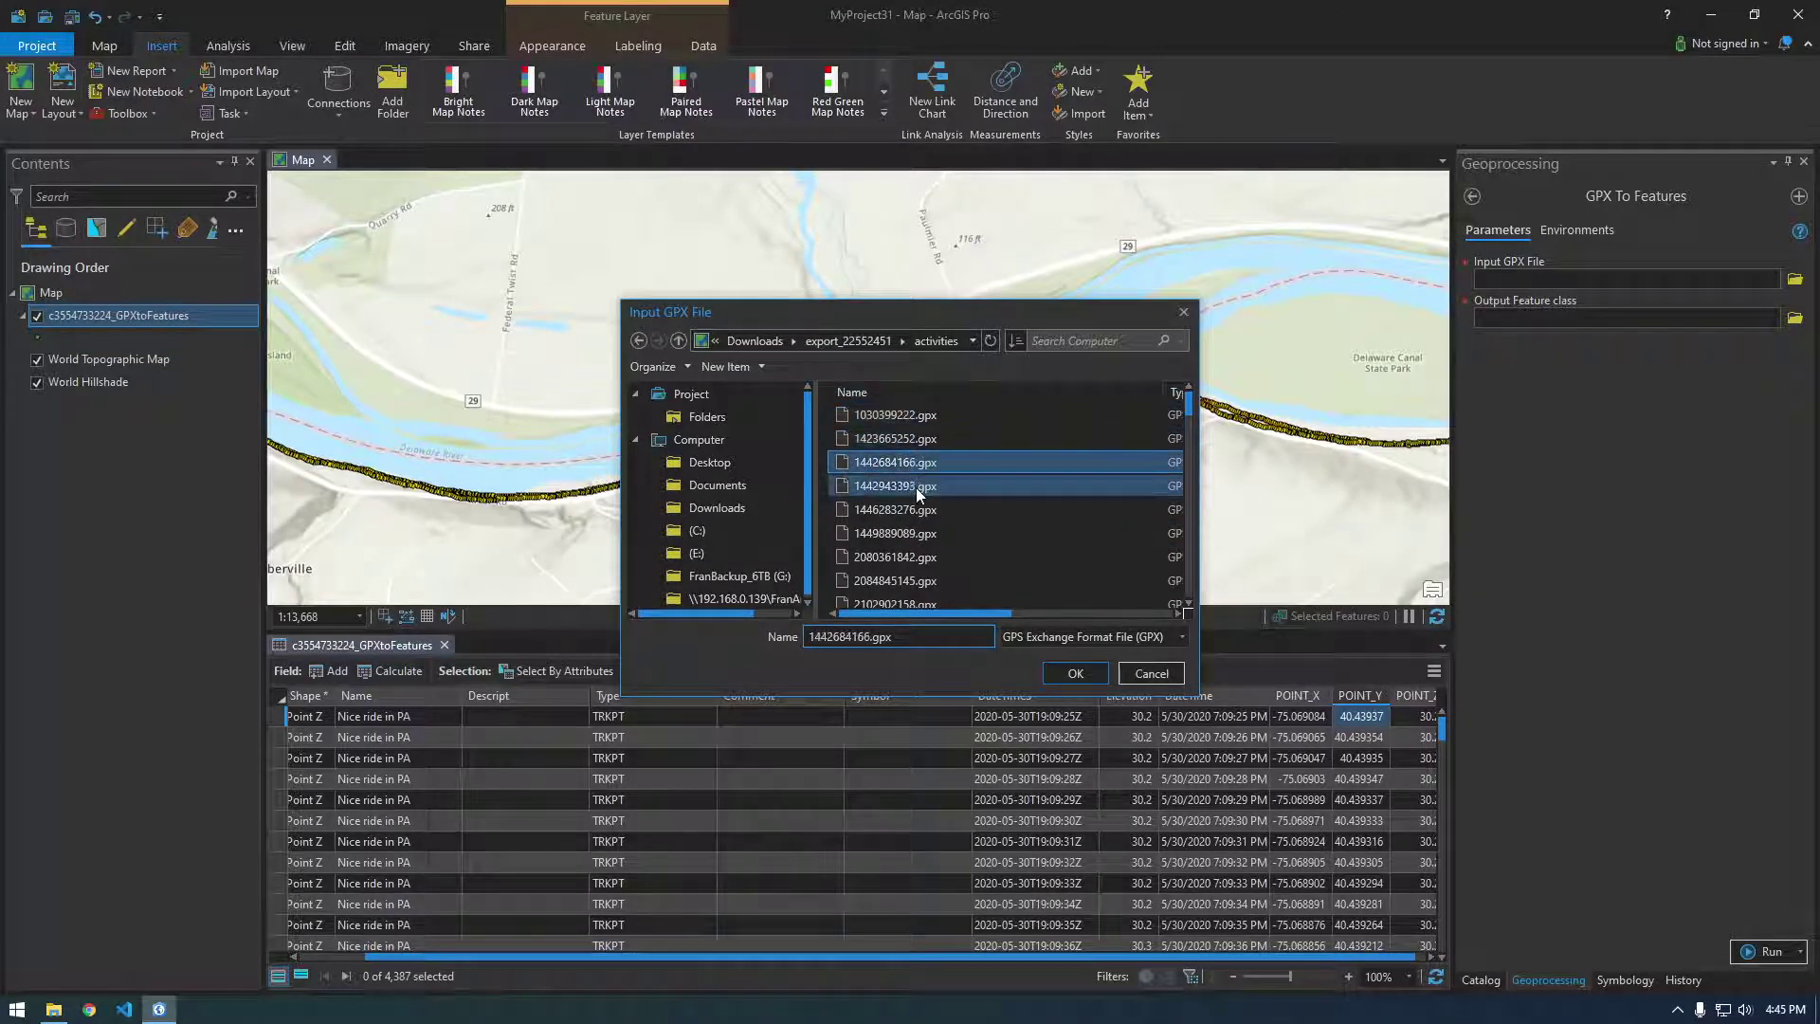
scroll(967, 549, down, 10)
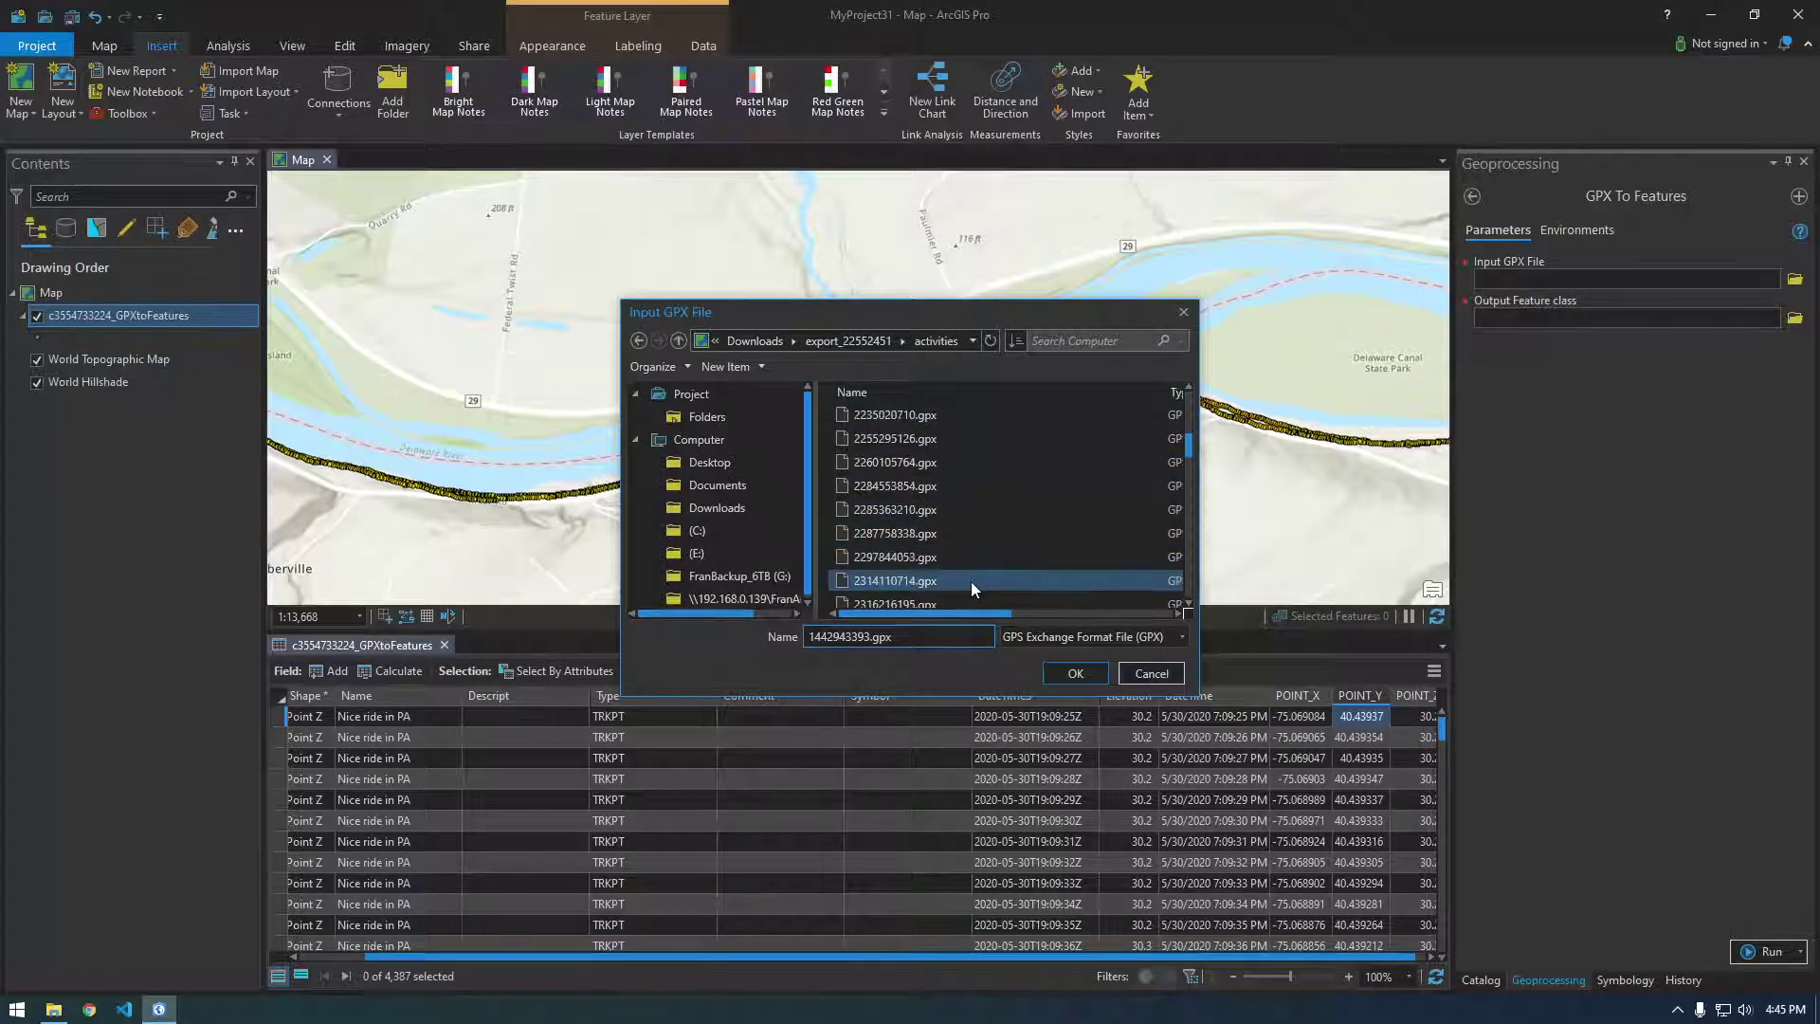
scroll(968, 578, down, 5)
scroll(1004, 537, up, 5)
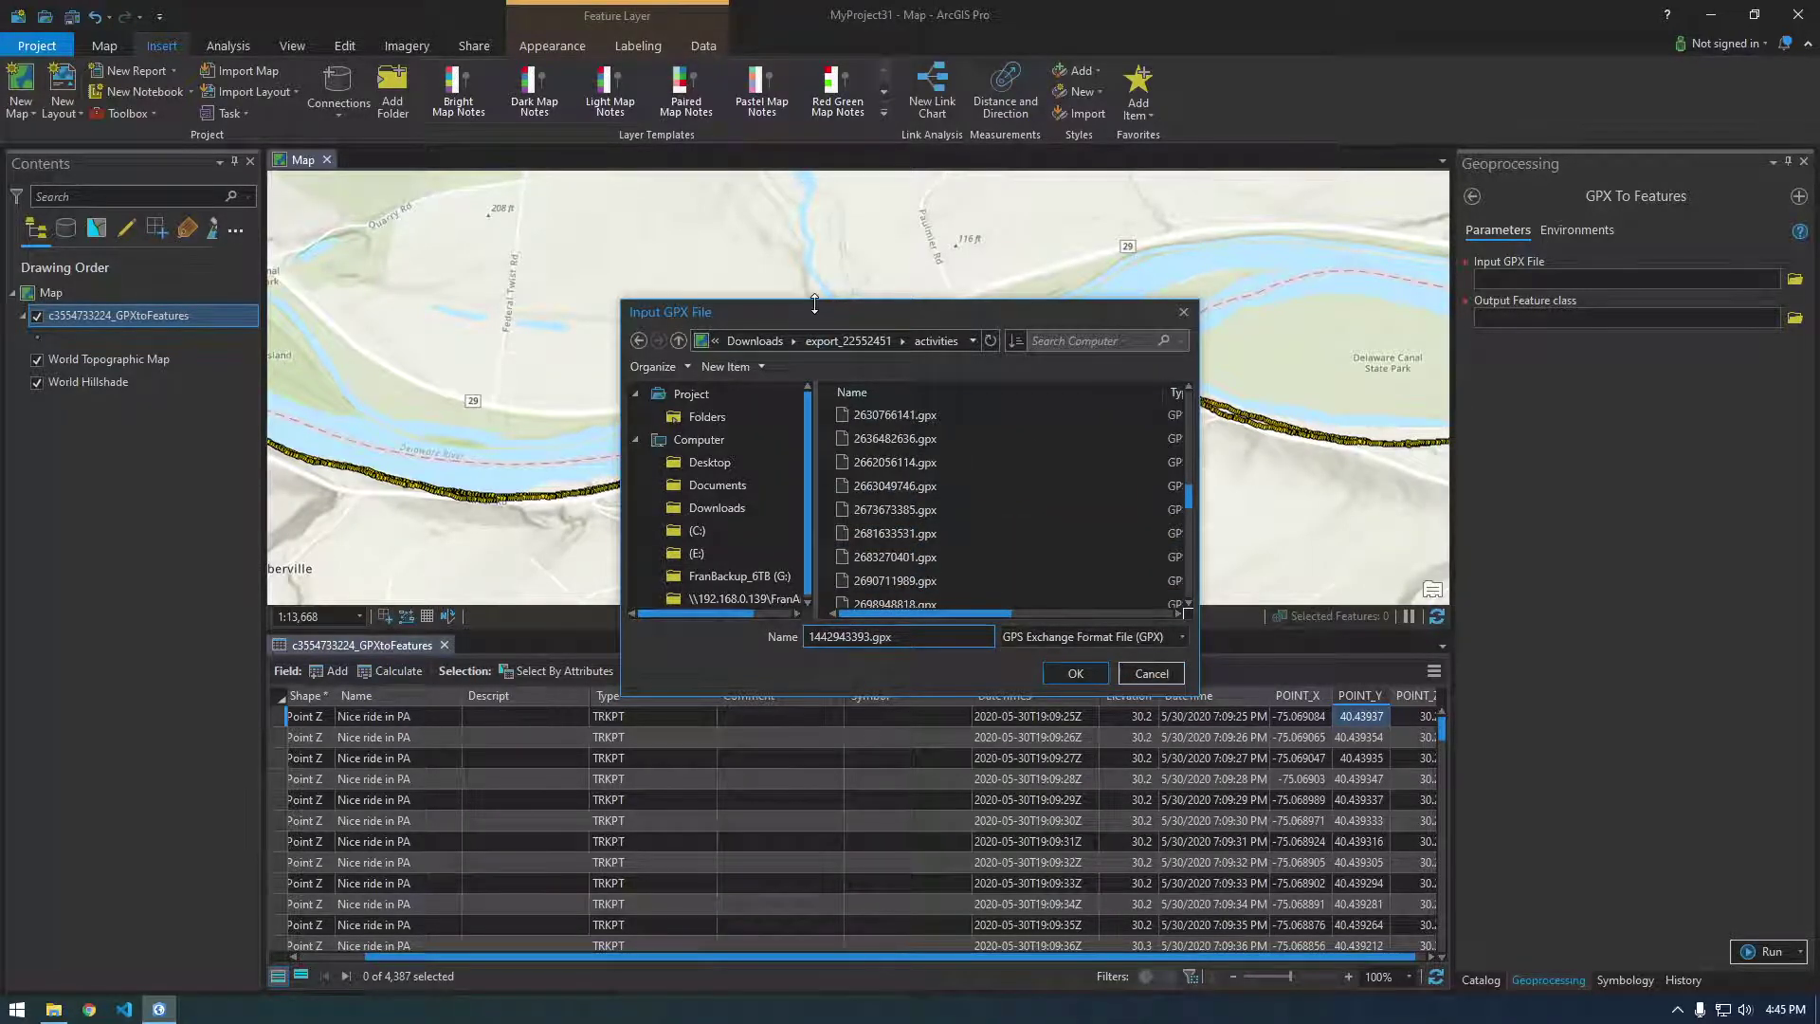
drag(1095, 692, 1095, 710)
click(1147, 673)
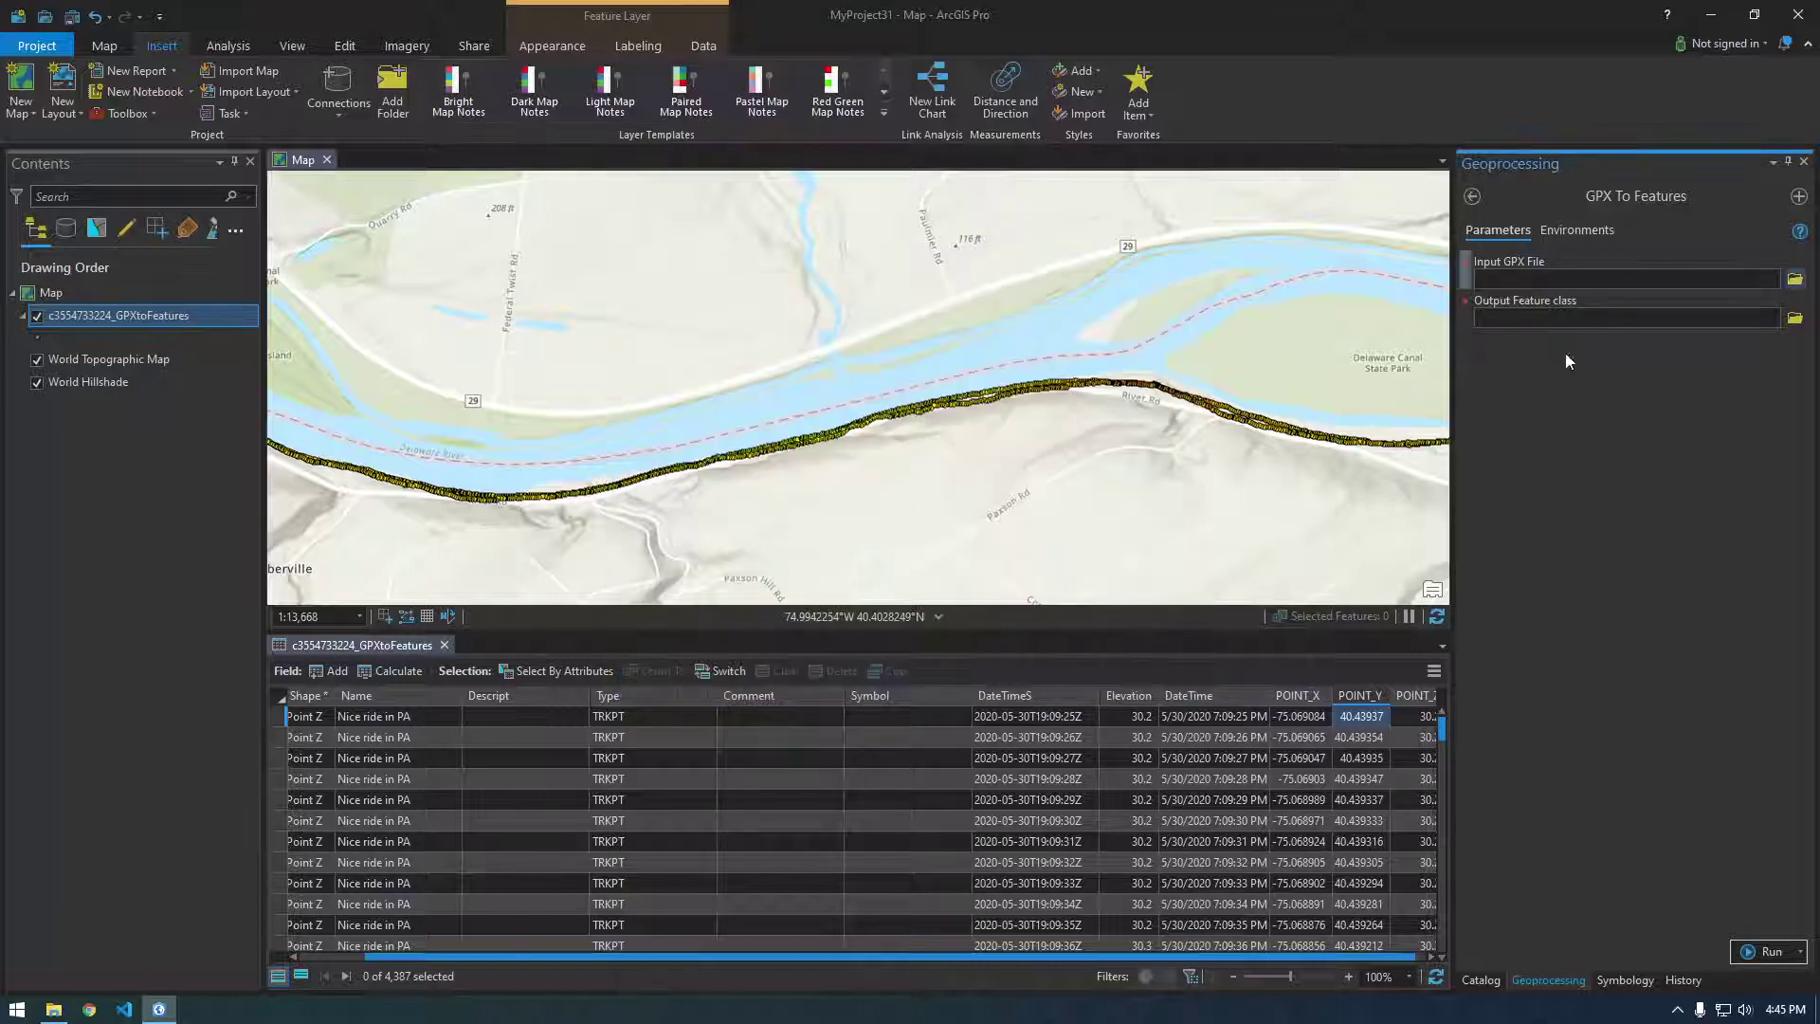
click(1577, 235)
click(1497, 235)
click(1799, 951)
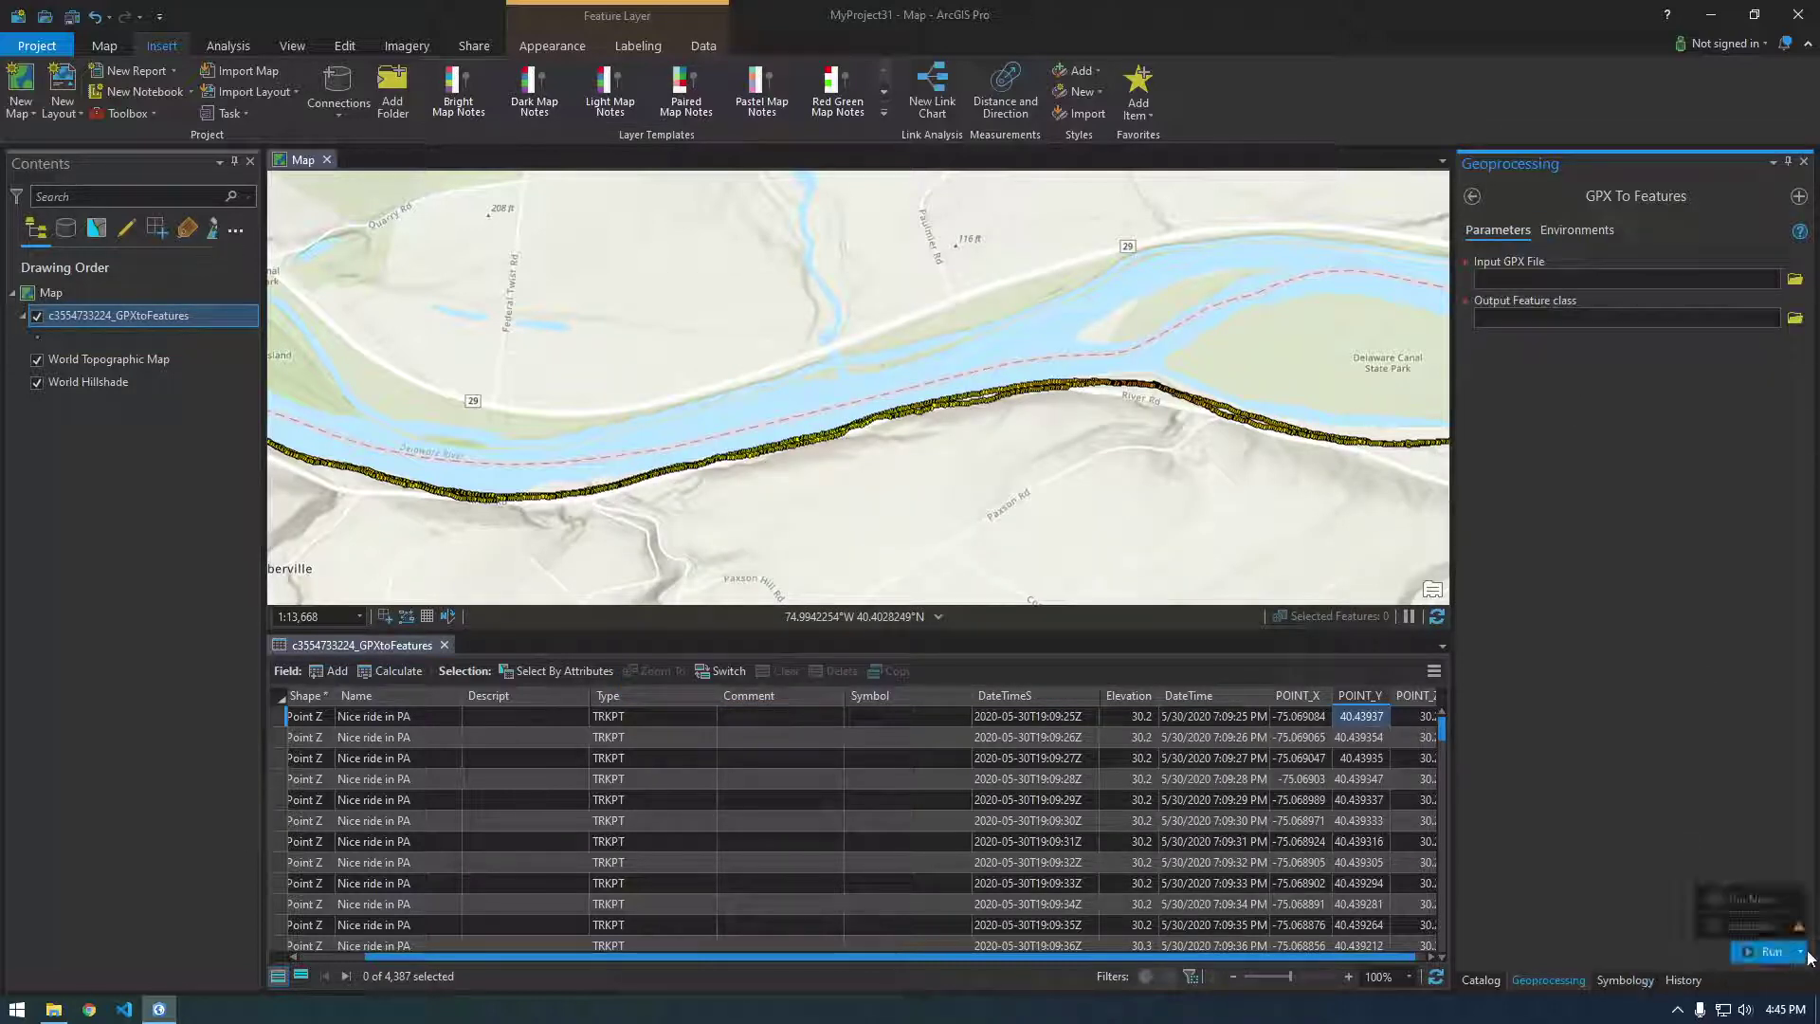
click(1740, 910)
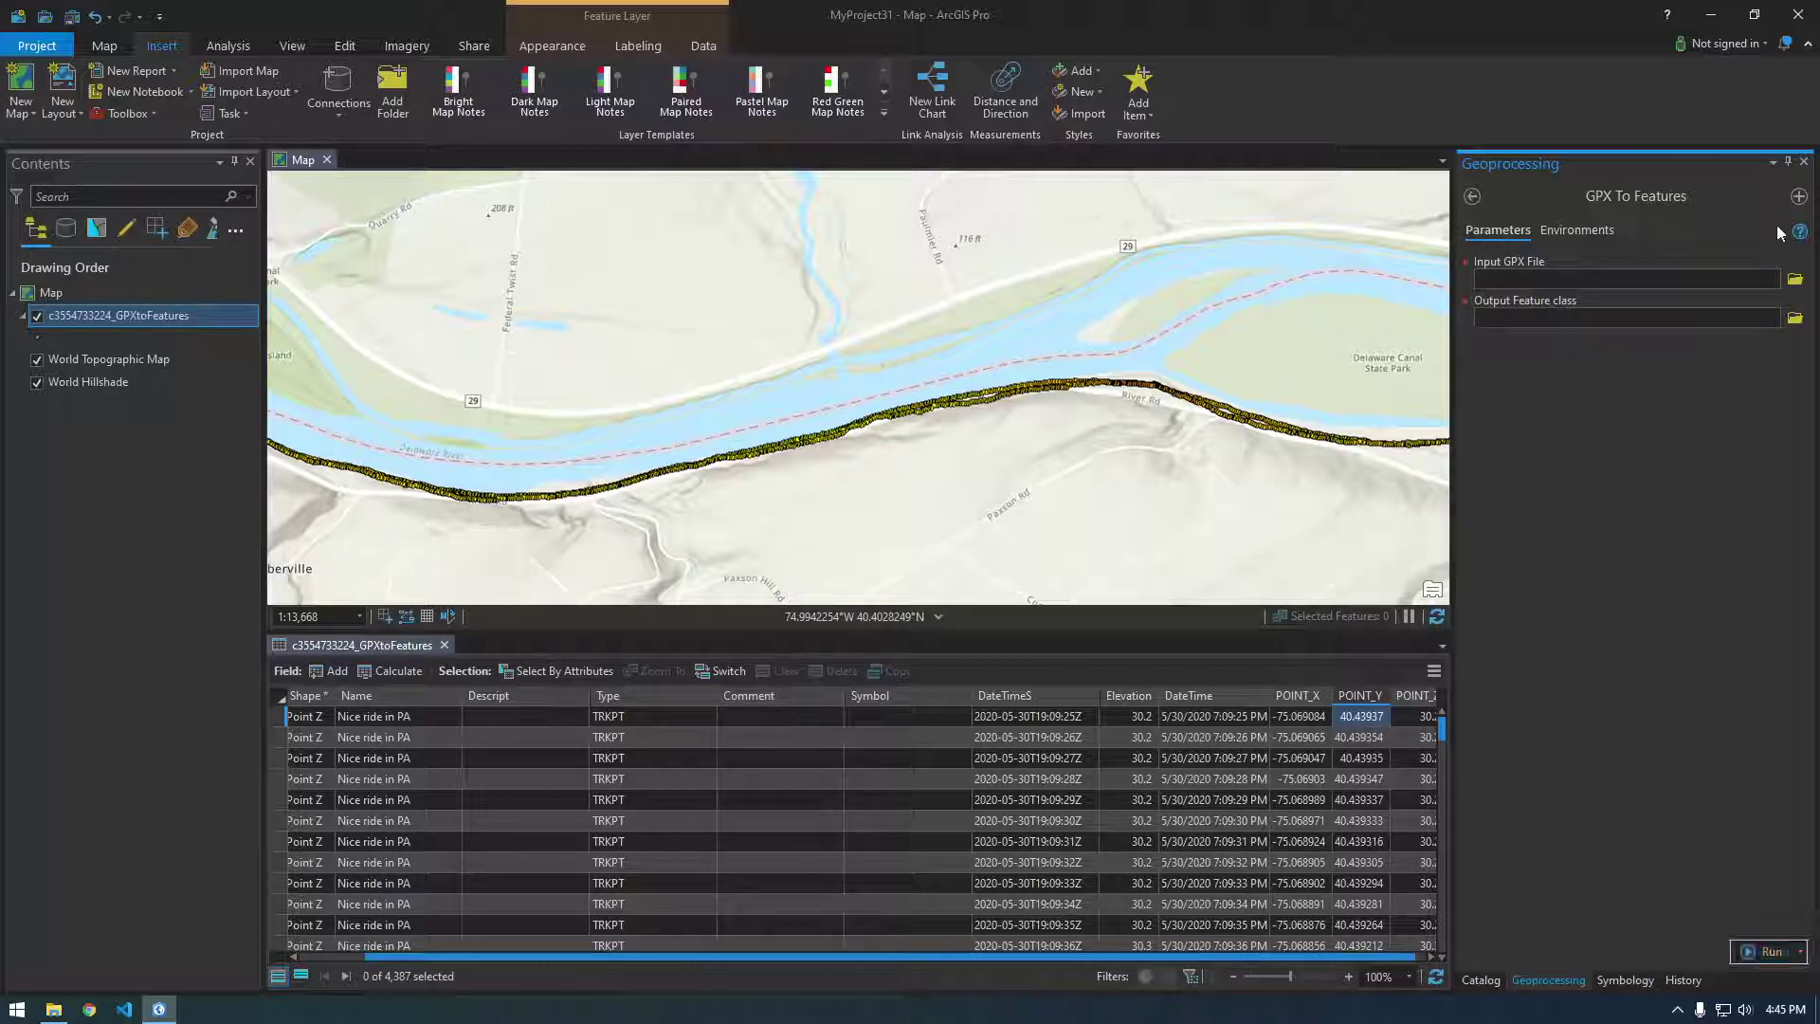
mouse_move(1802, 237)
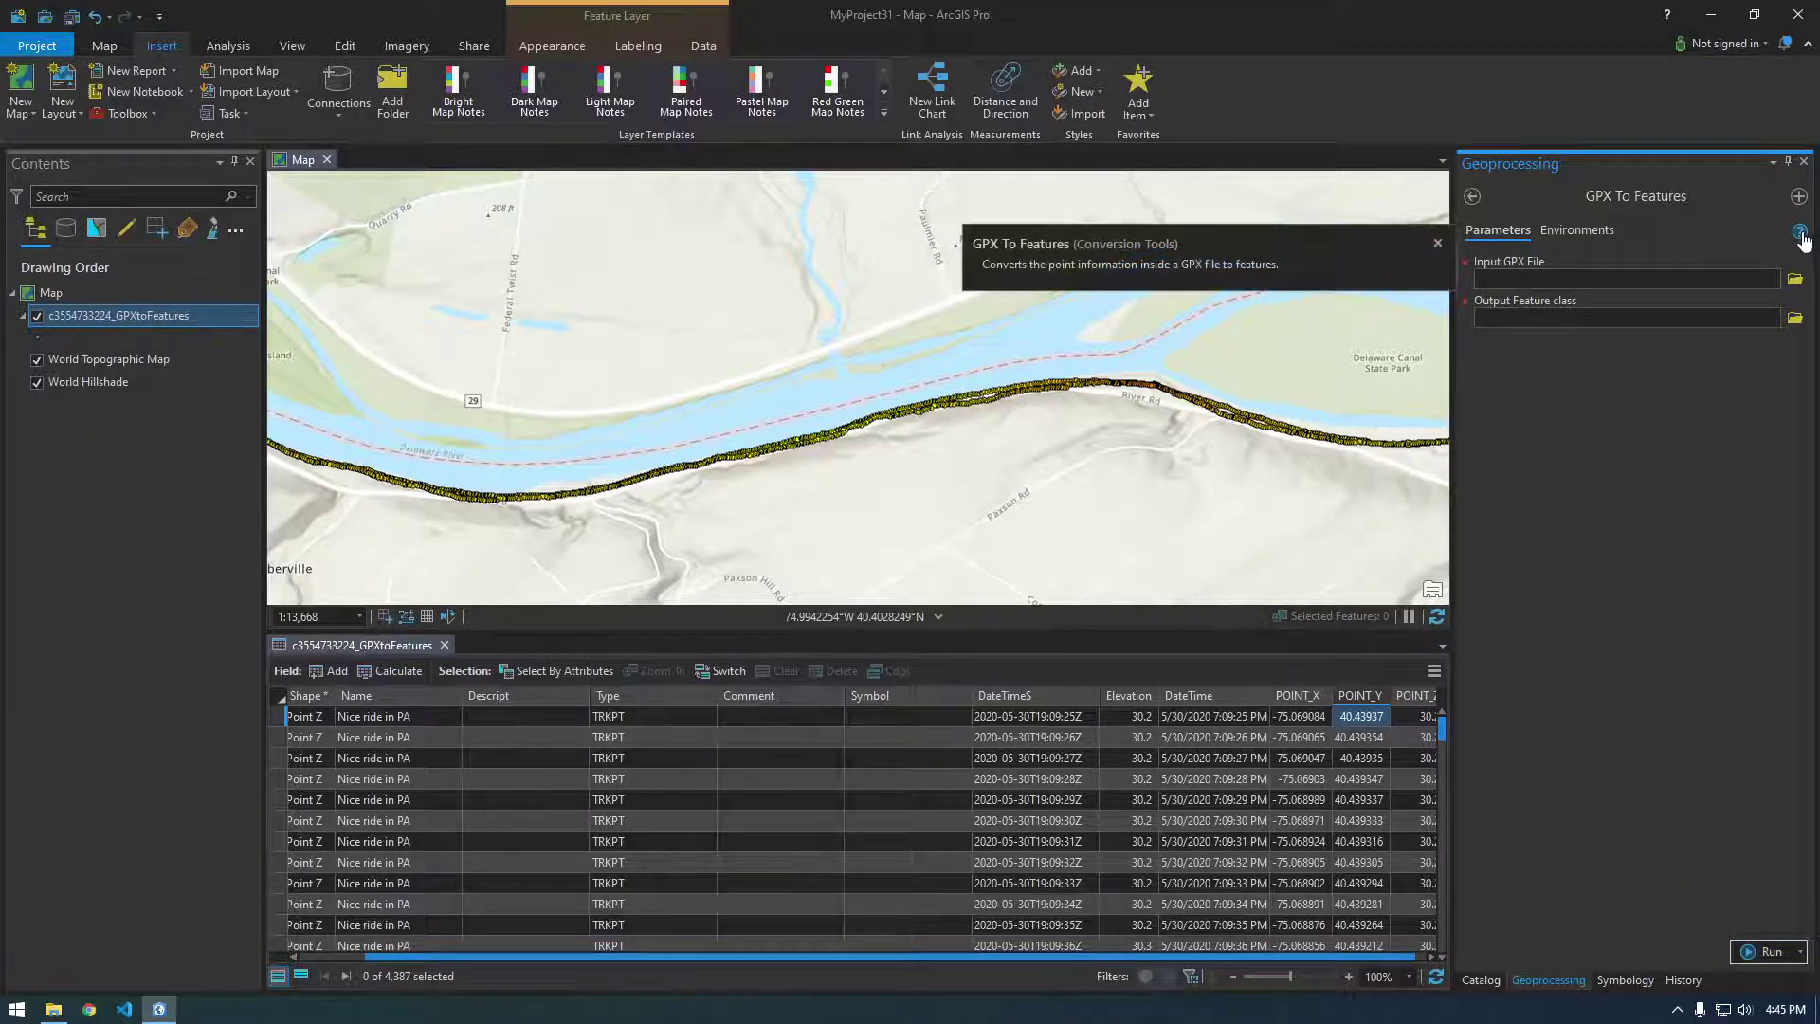
click(1573, 230)
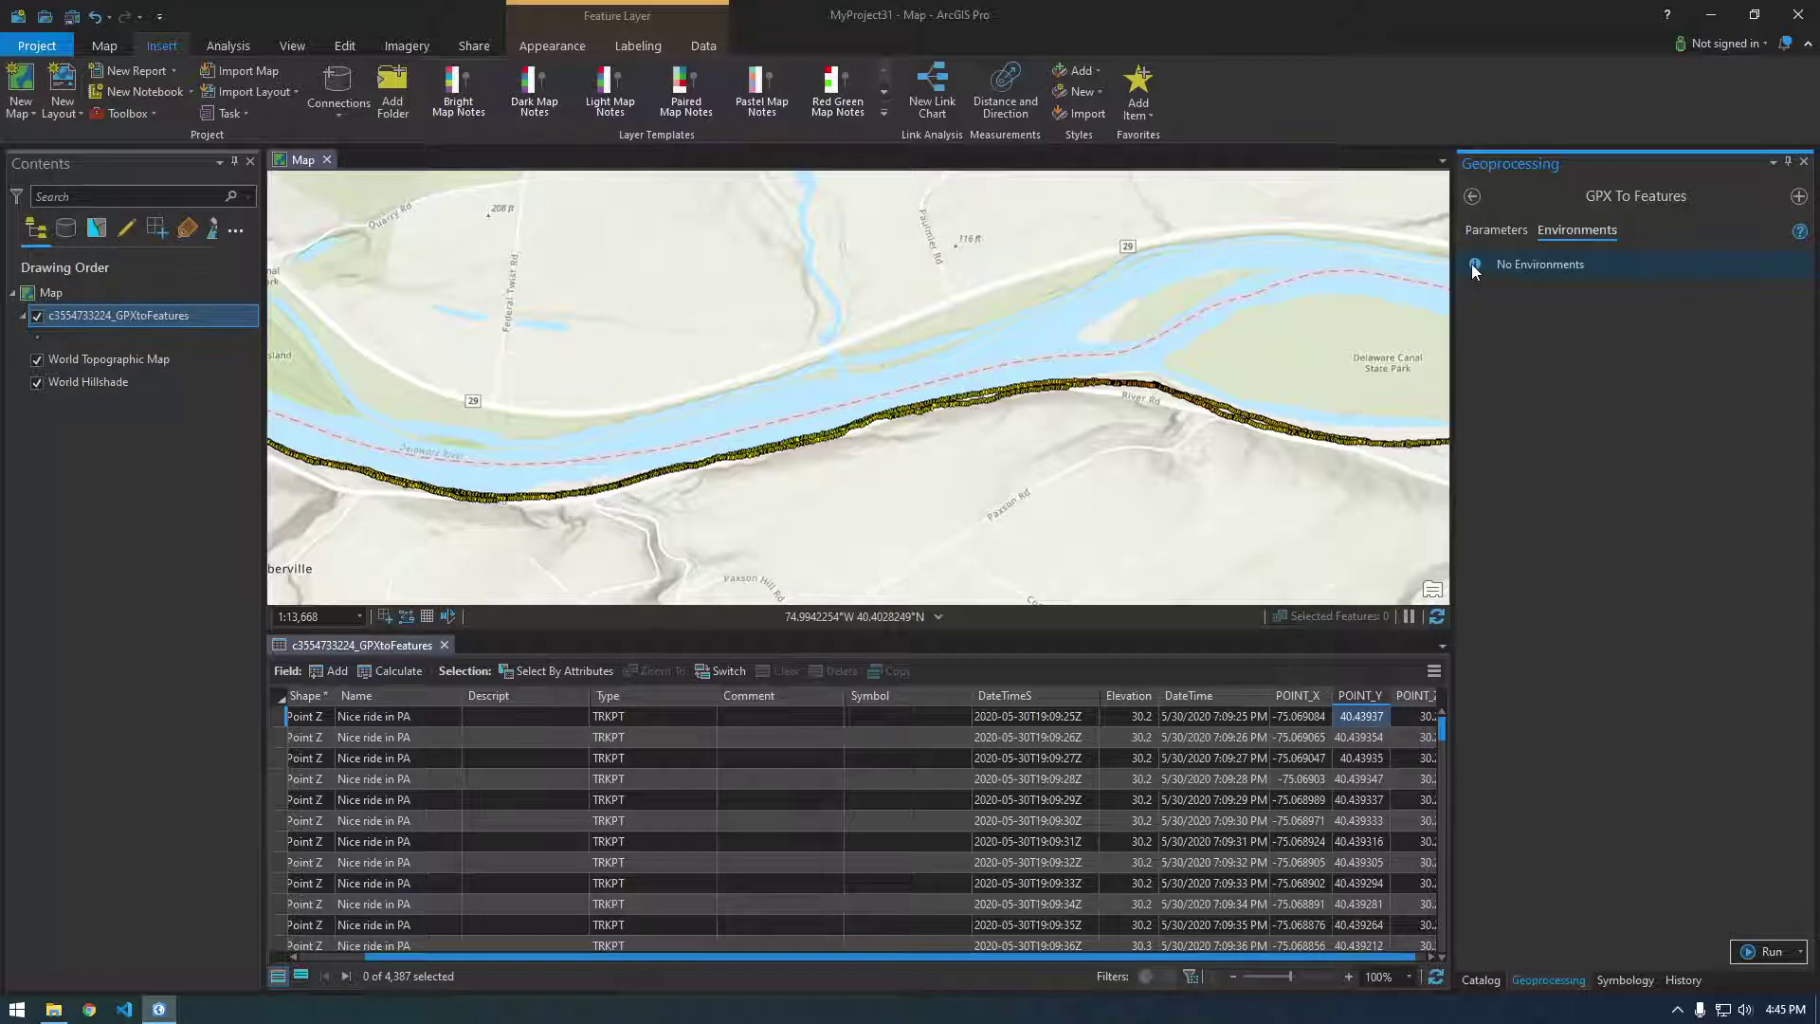
click(1490, 230)
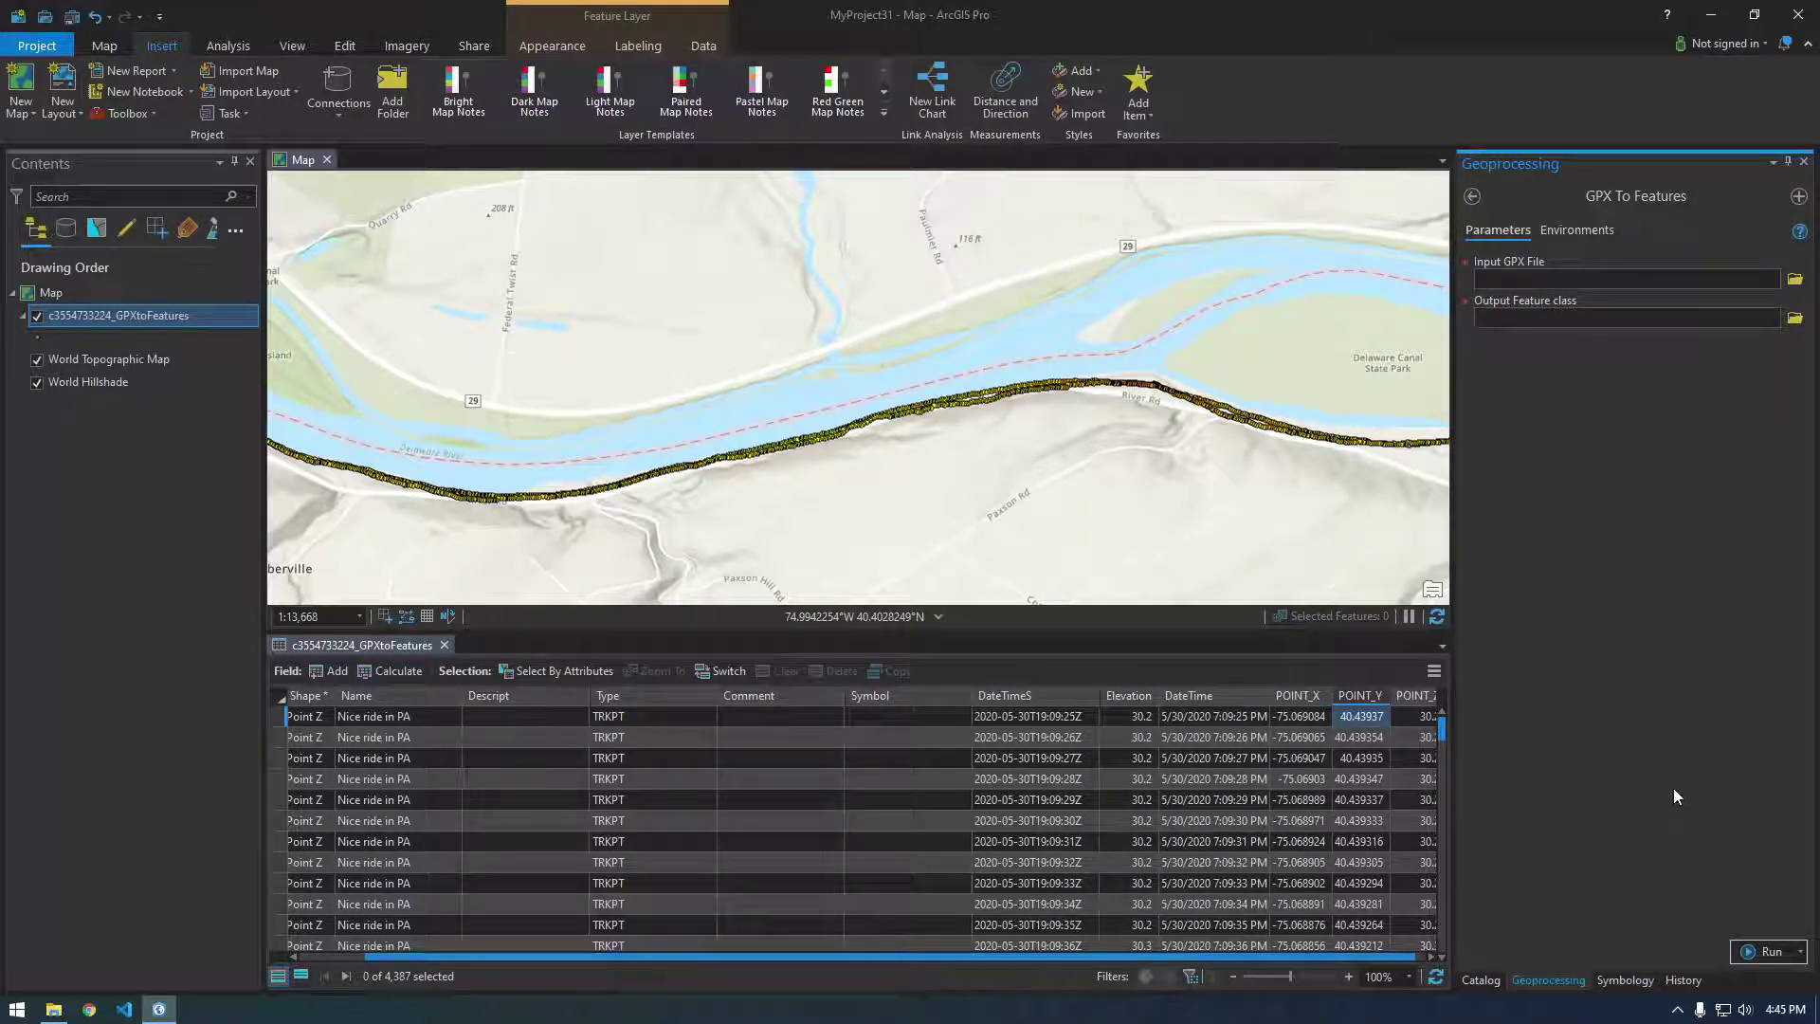
Step: Resize the map/table split, then pan and zoom out to 1:33,370 showing the whole track
click(681, 608)
drag(703, 628, 703, 513)
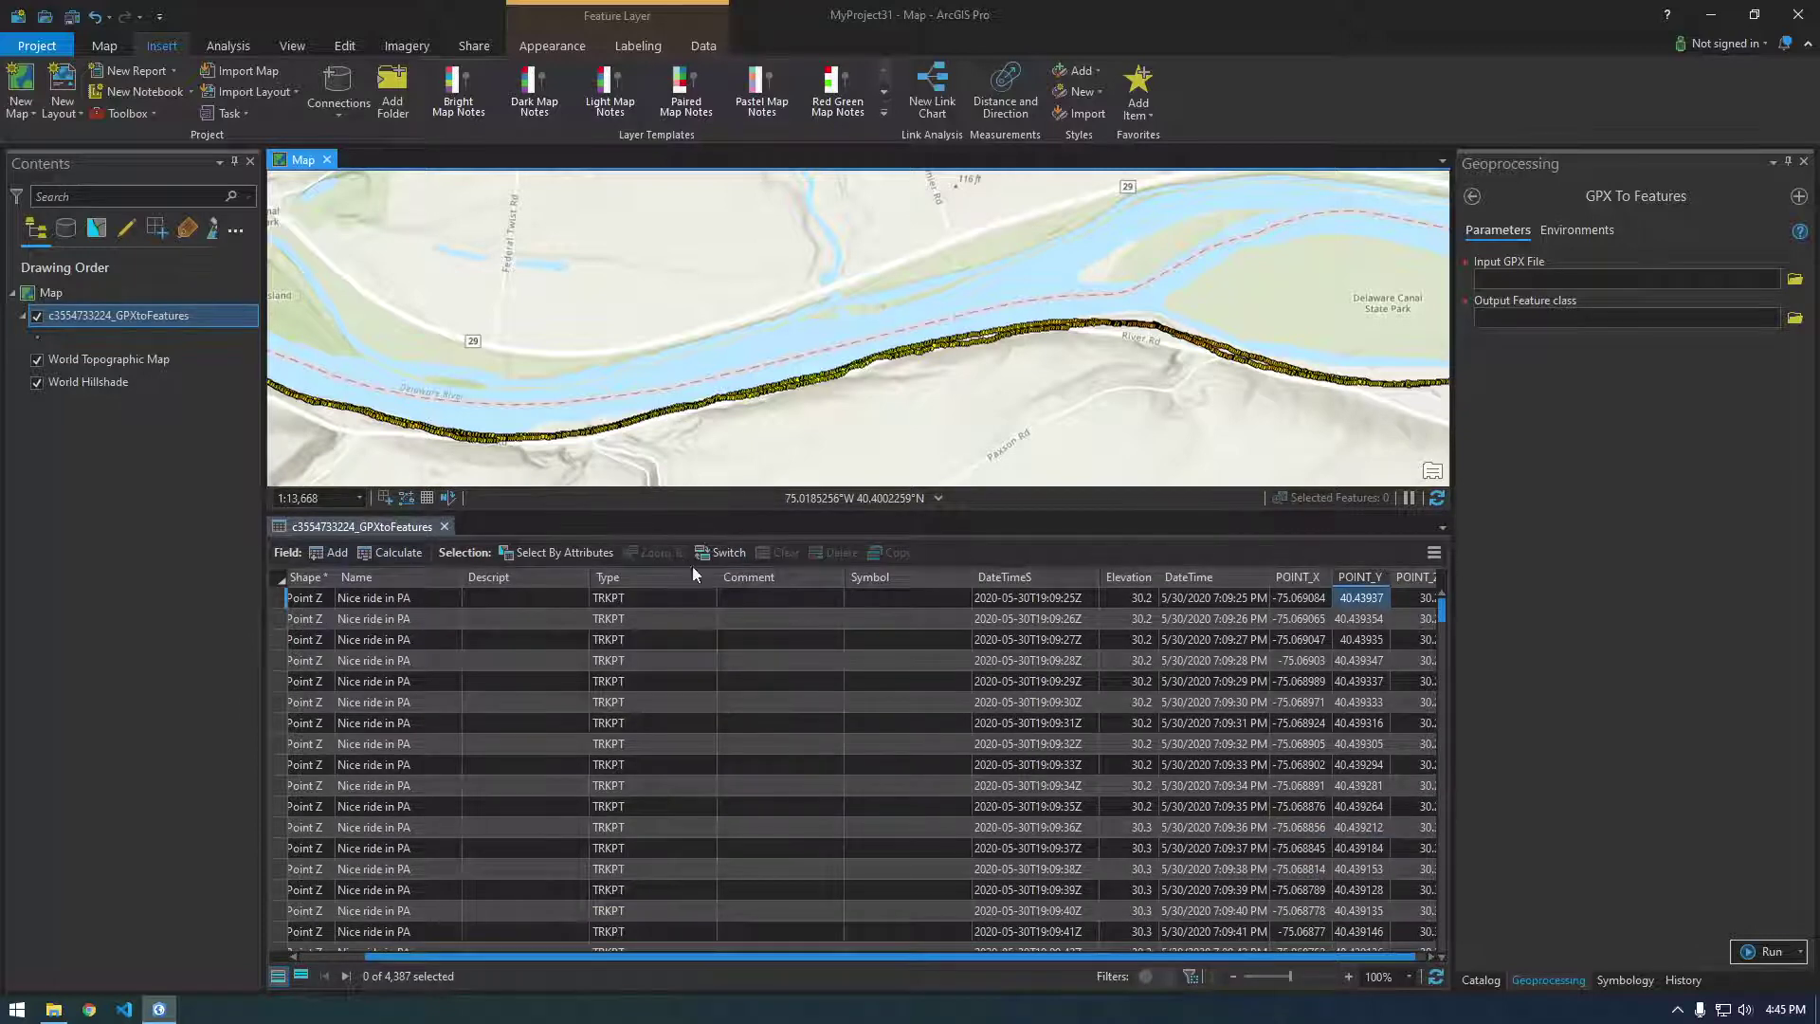
drag(705, 513, 692, 566)
drag(581, 505, 931, 505)
scroll(661, 452, down, 3)
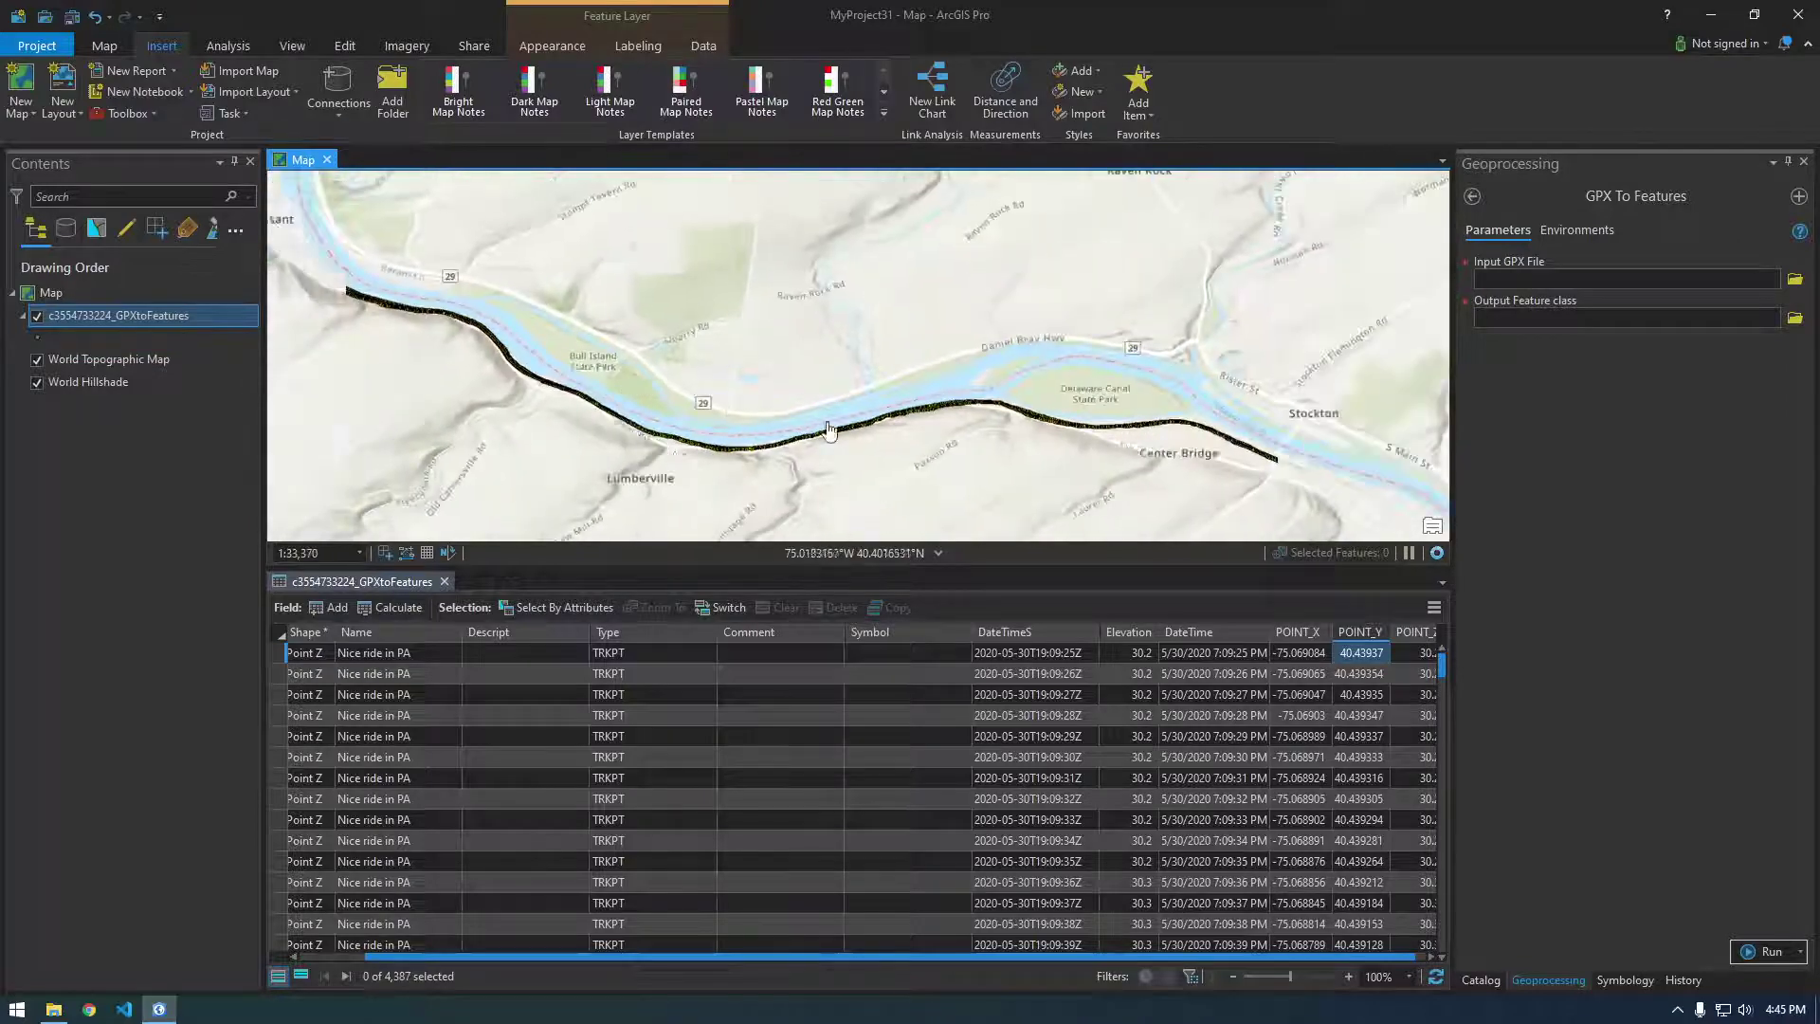